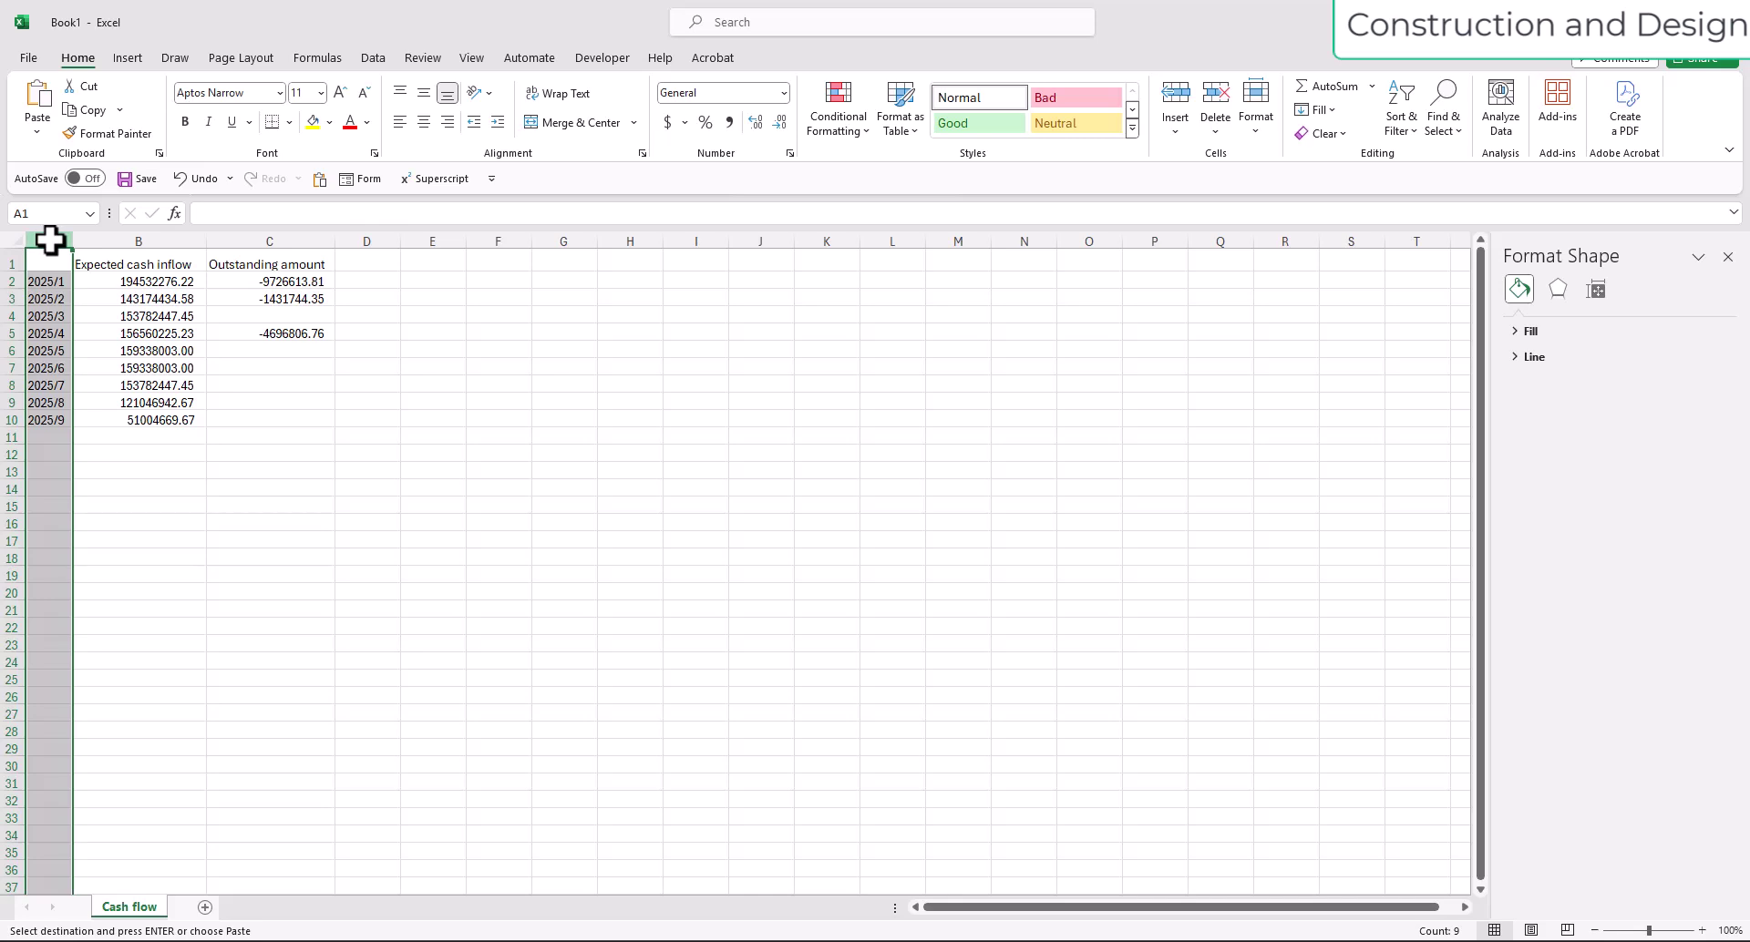
Examine the month labels, the expected cash inflow values and the outstanding amount formulas in columns A to C.
click(50, 285)
drag(51, 283, 54, 302)
click(51, 282)
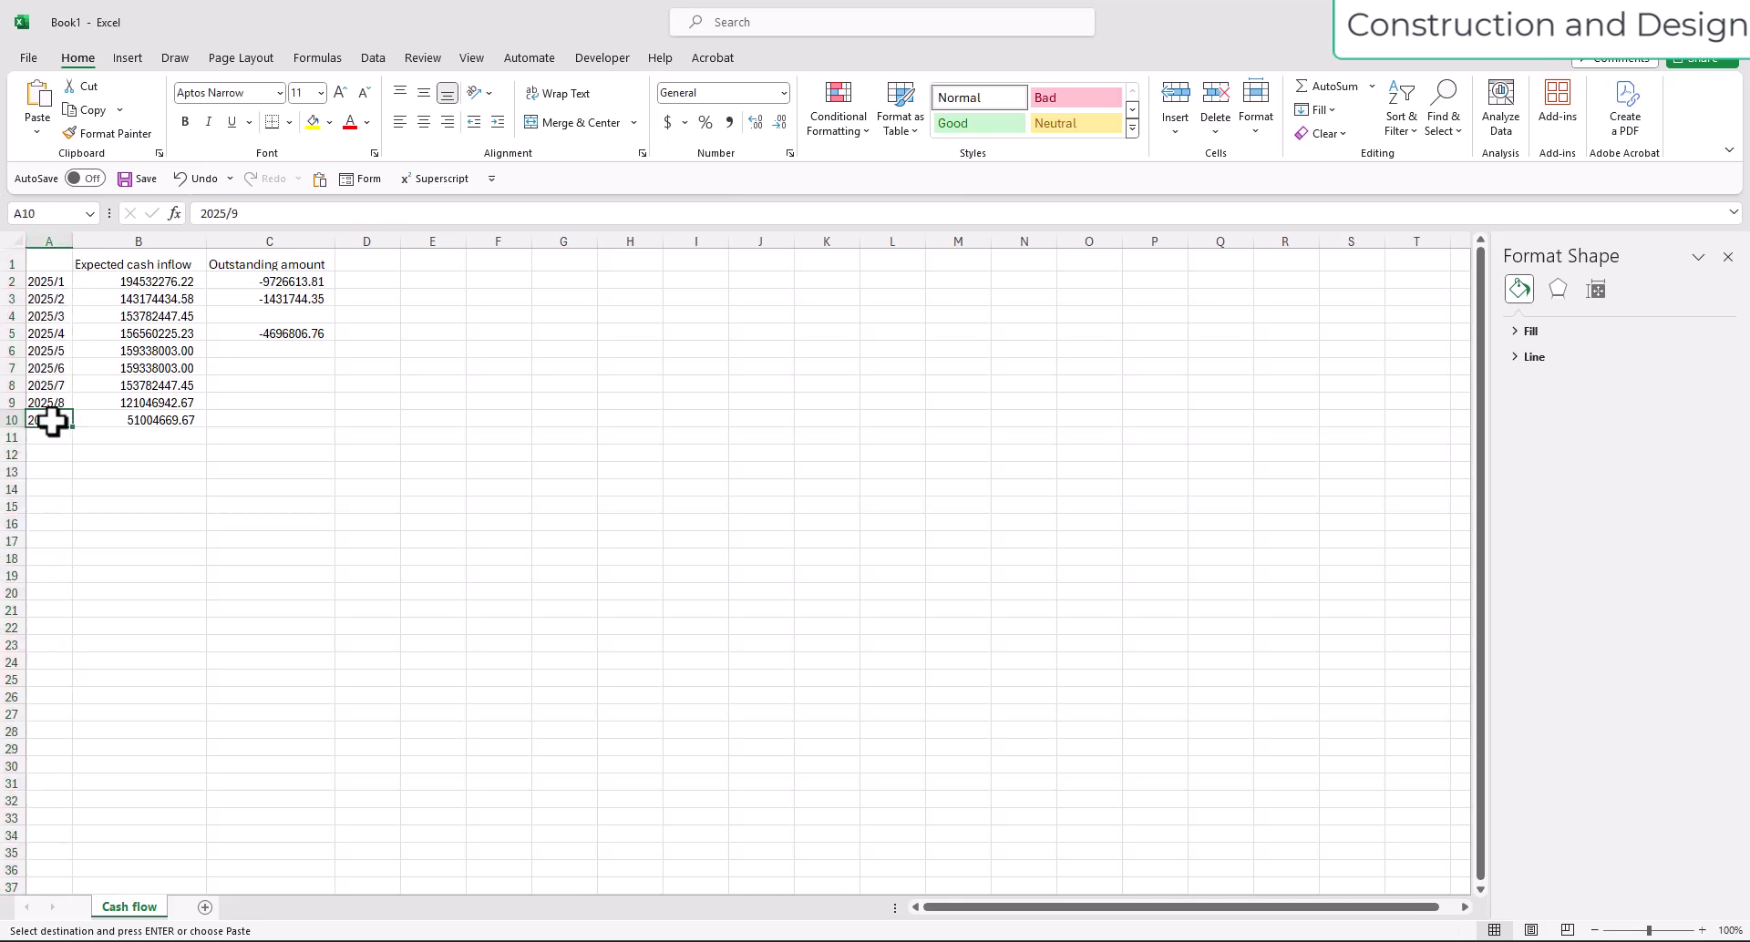
click(146, 282)
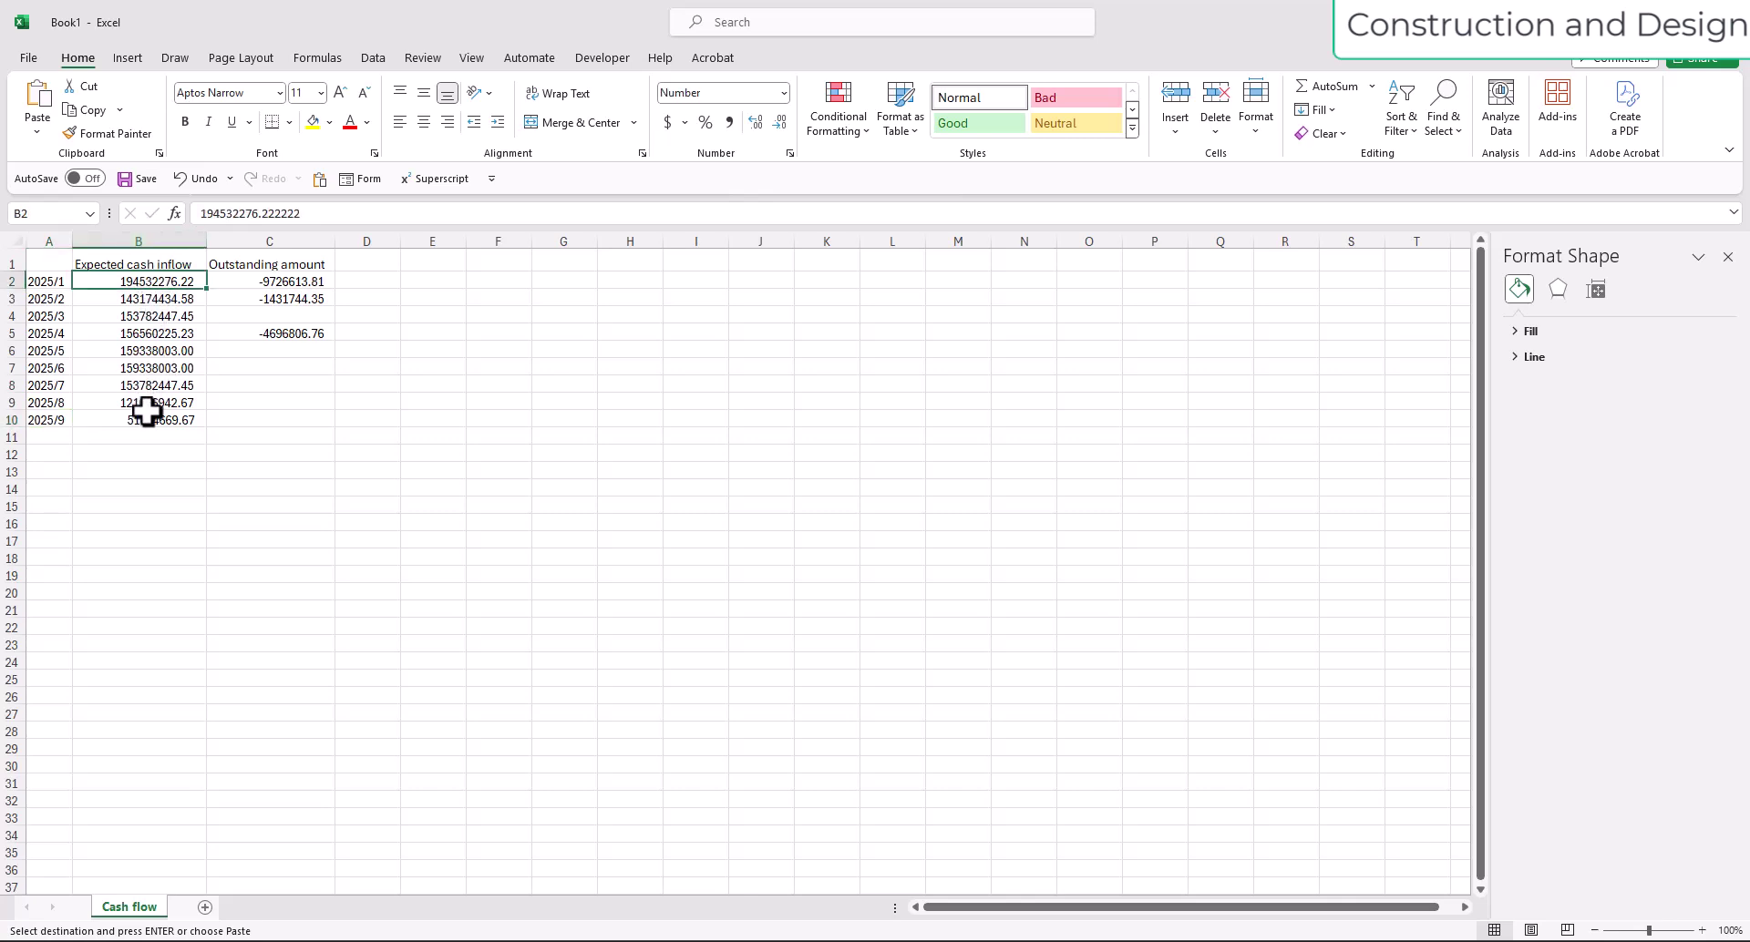
click(251, 281)
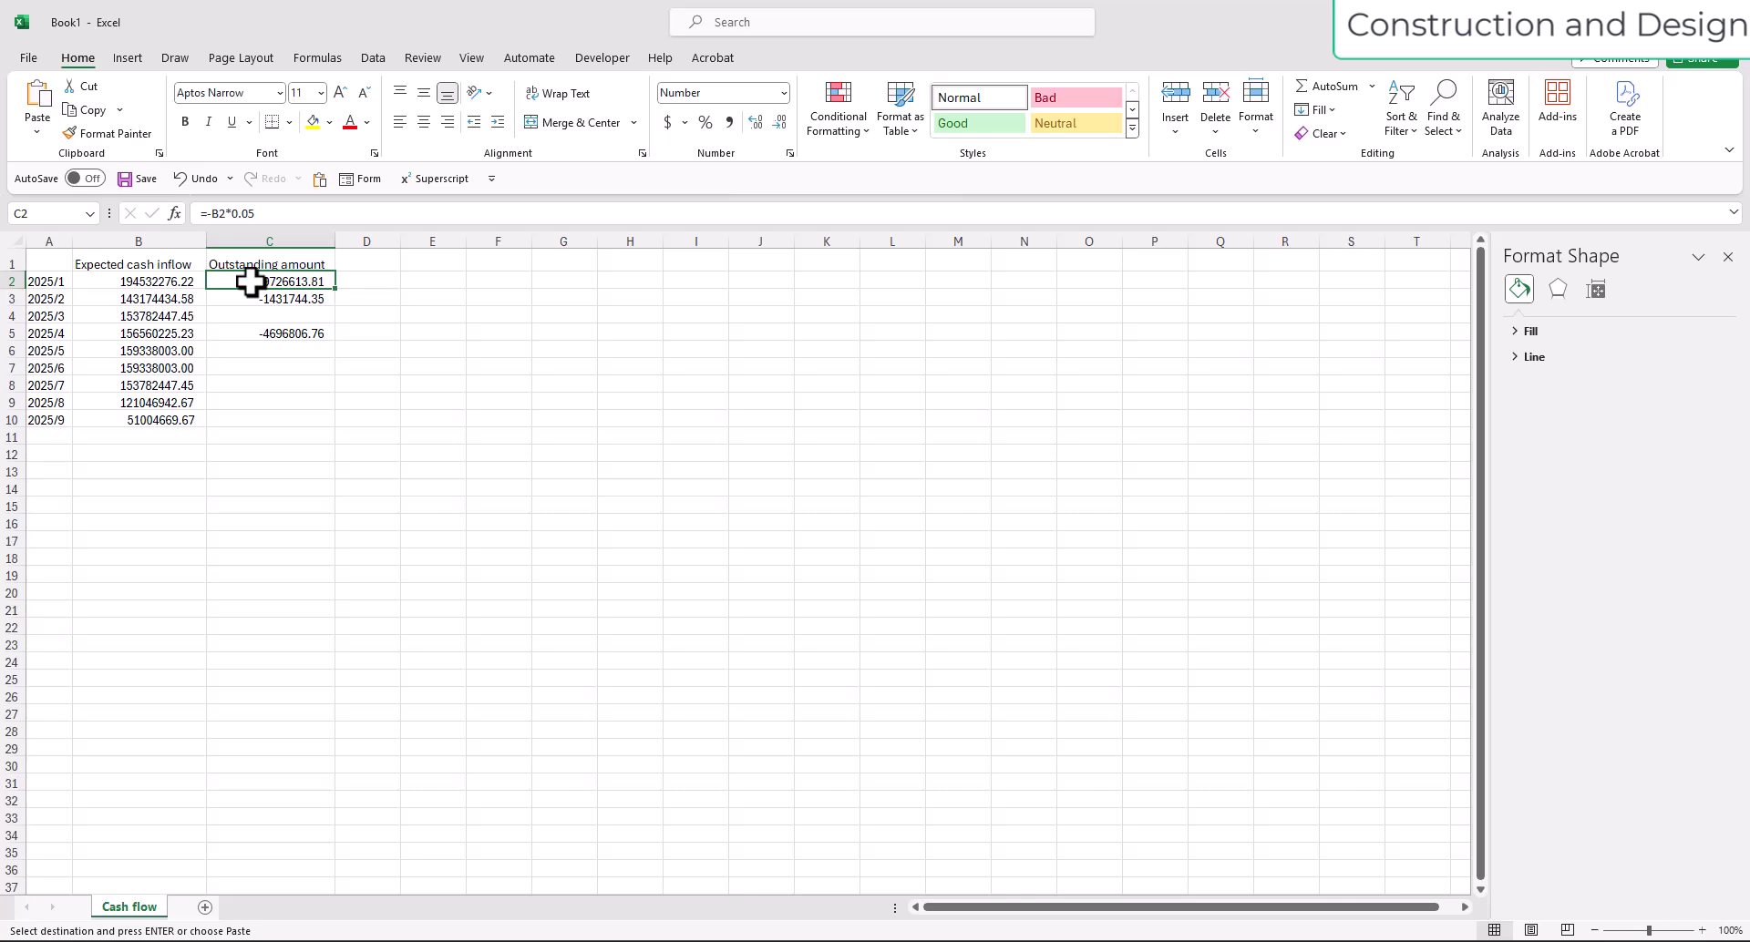
click(297, 300)
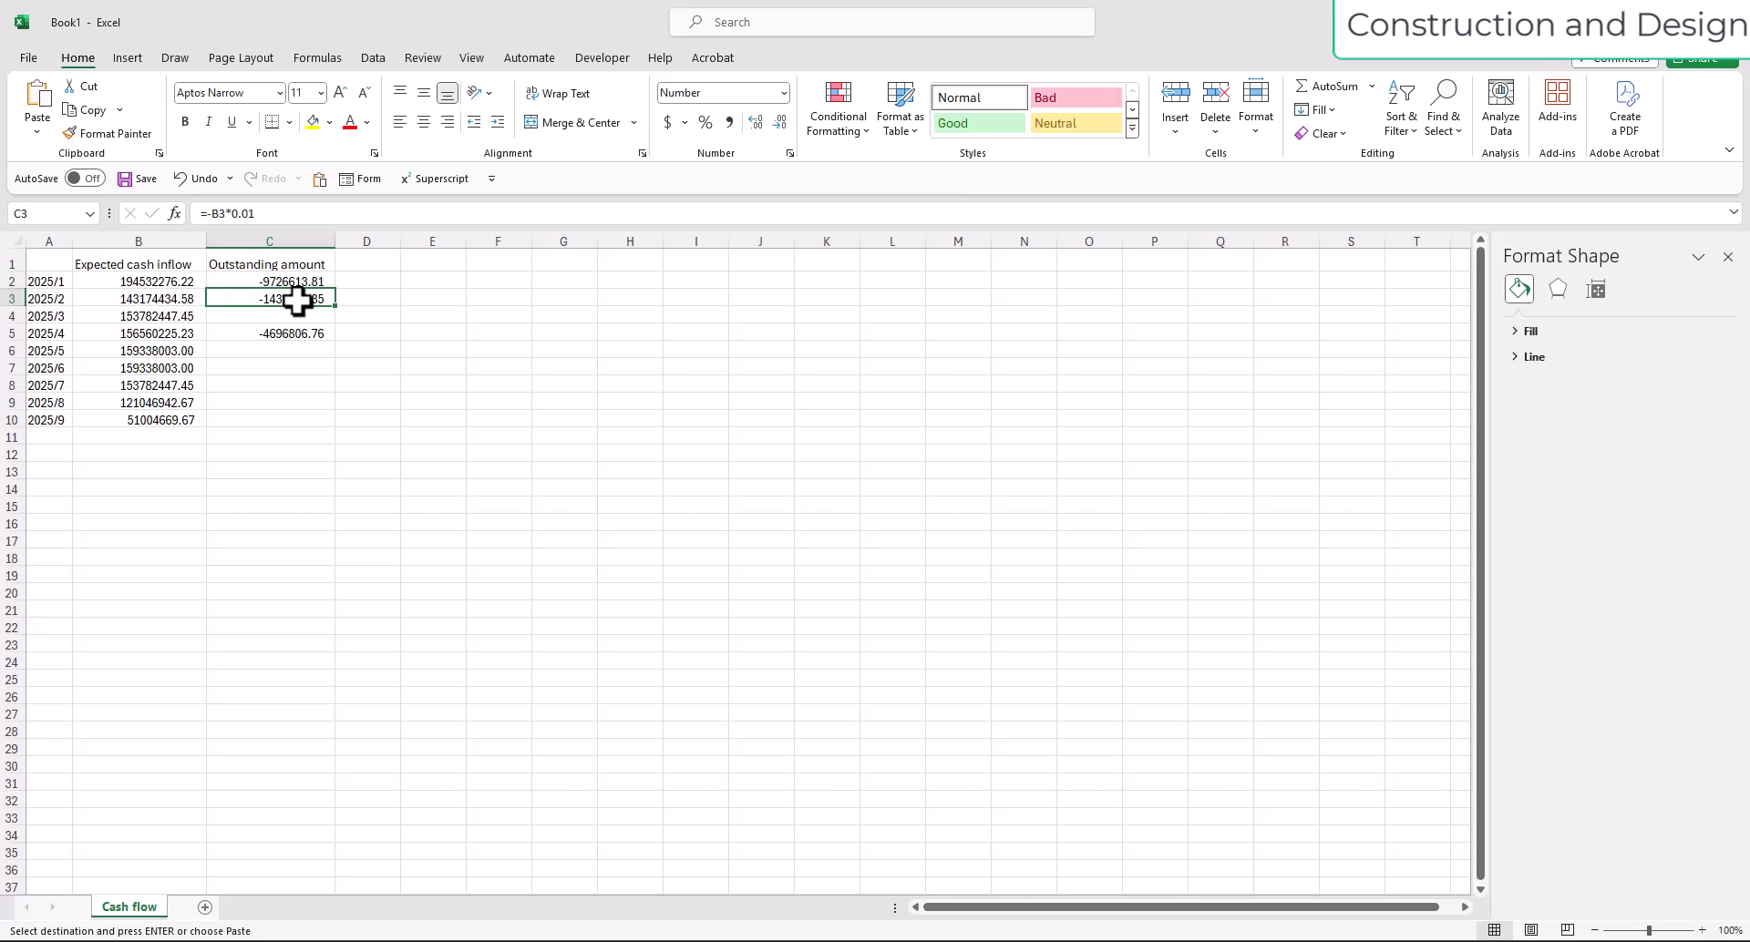
click(278, 282)
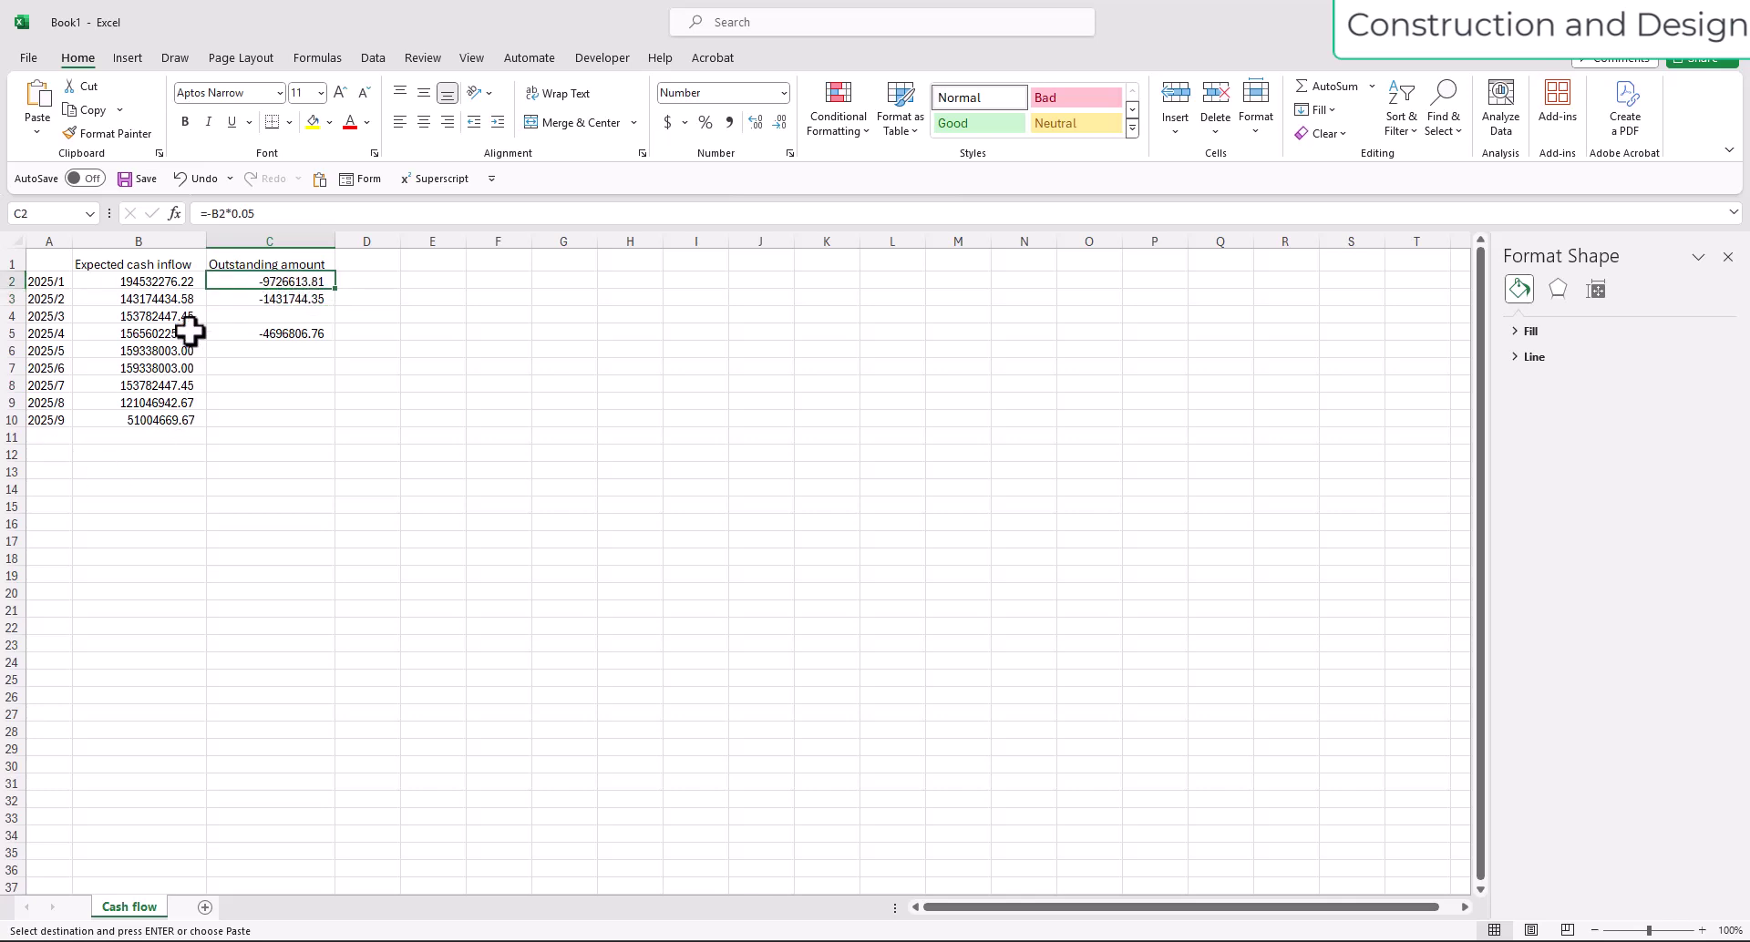
click(268, 406)
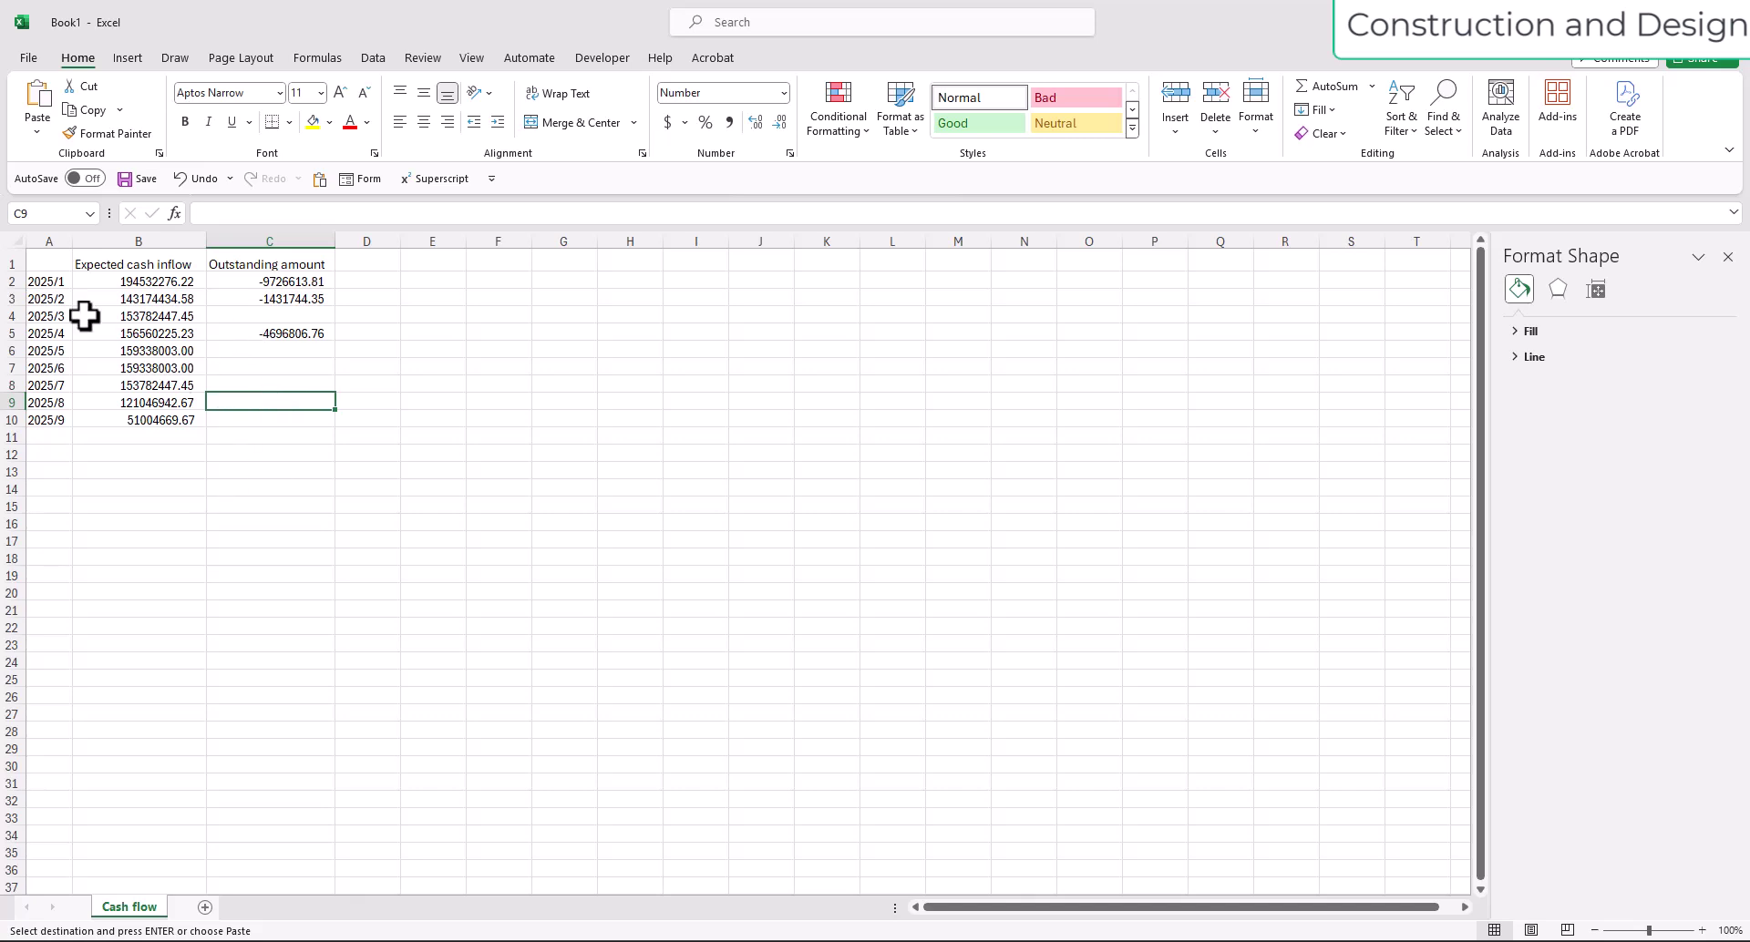
drag(43, 281, 284, 418)
click(518, 483)
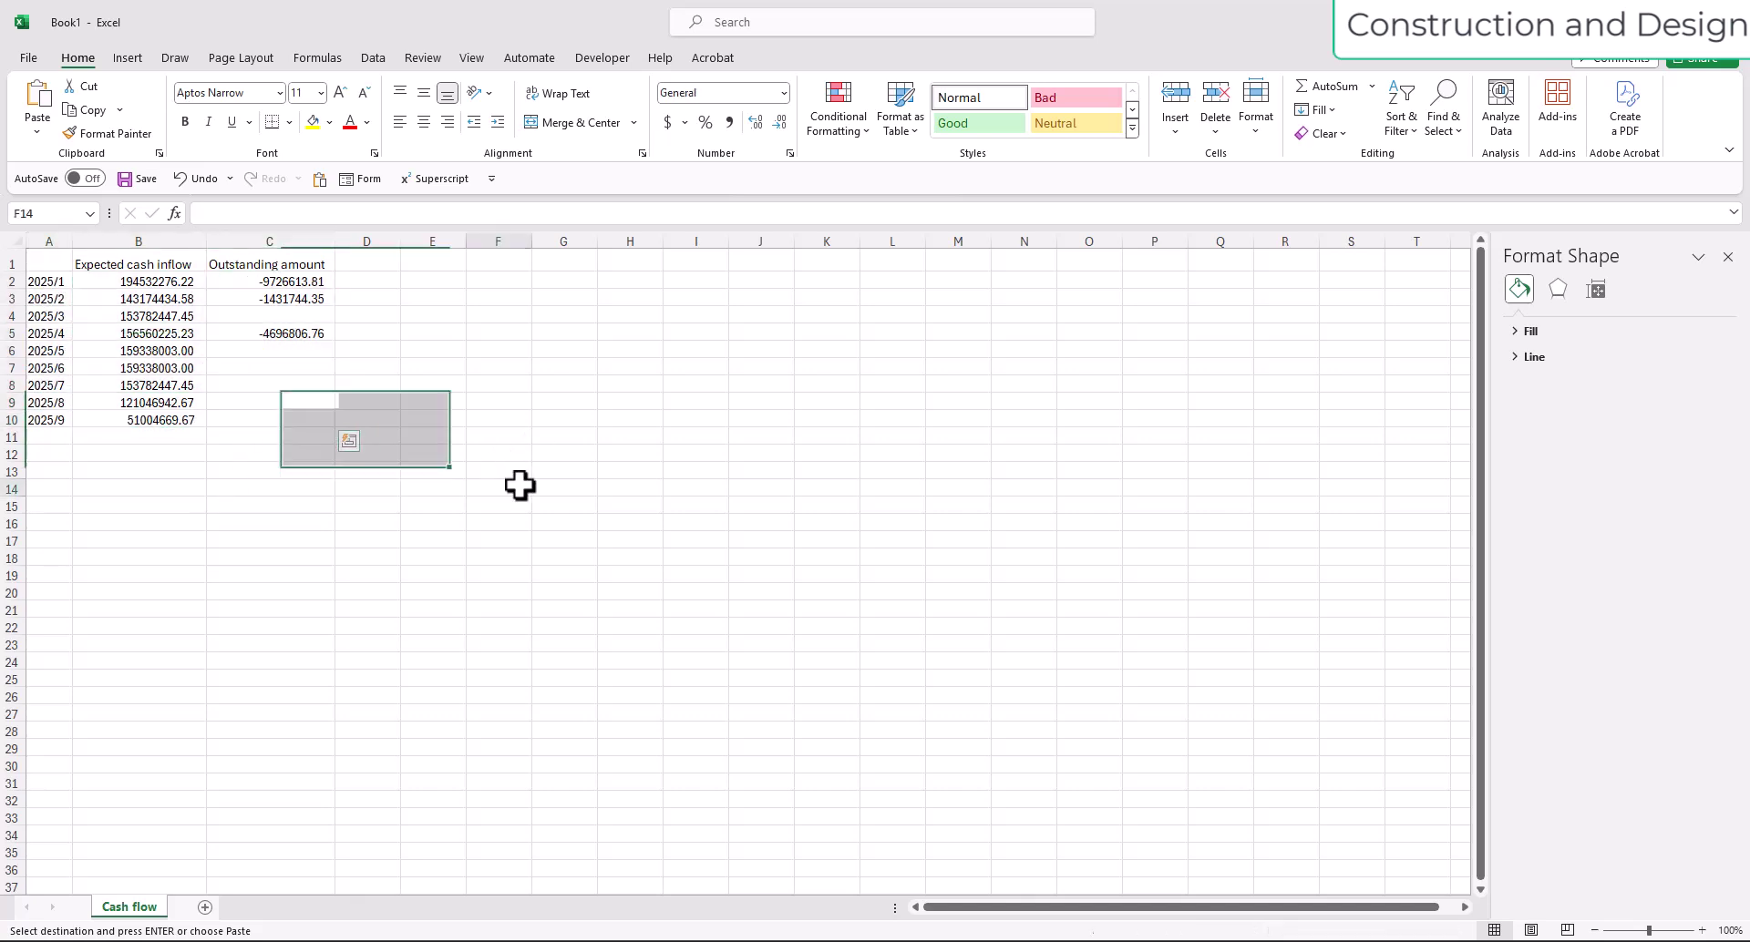
click(156, 282)
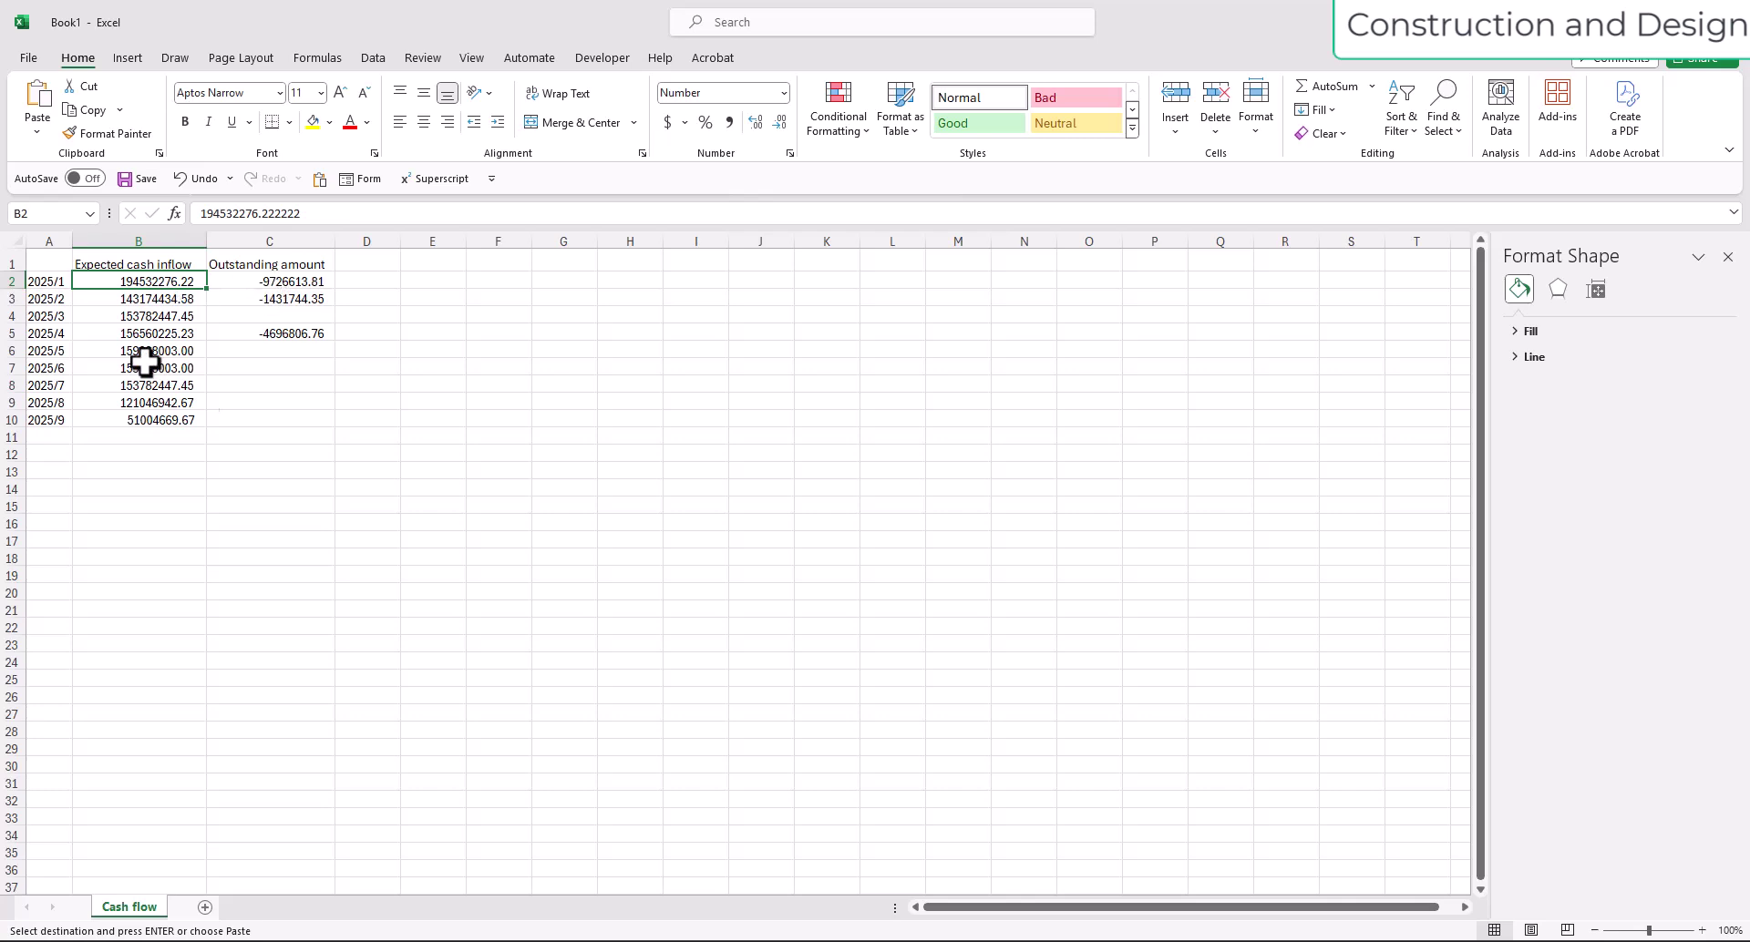
Check the number format of the 2025/9 month label in A10 without changing it.
drag(57, 287, 39, 422)
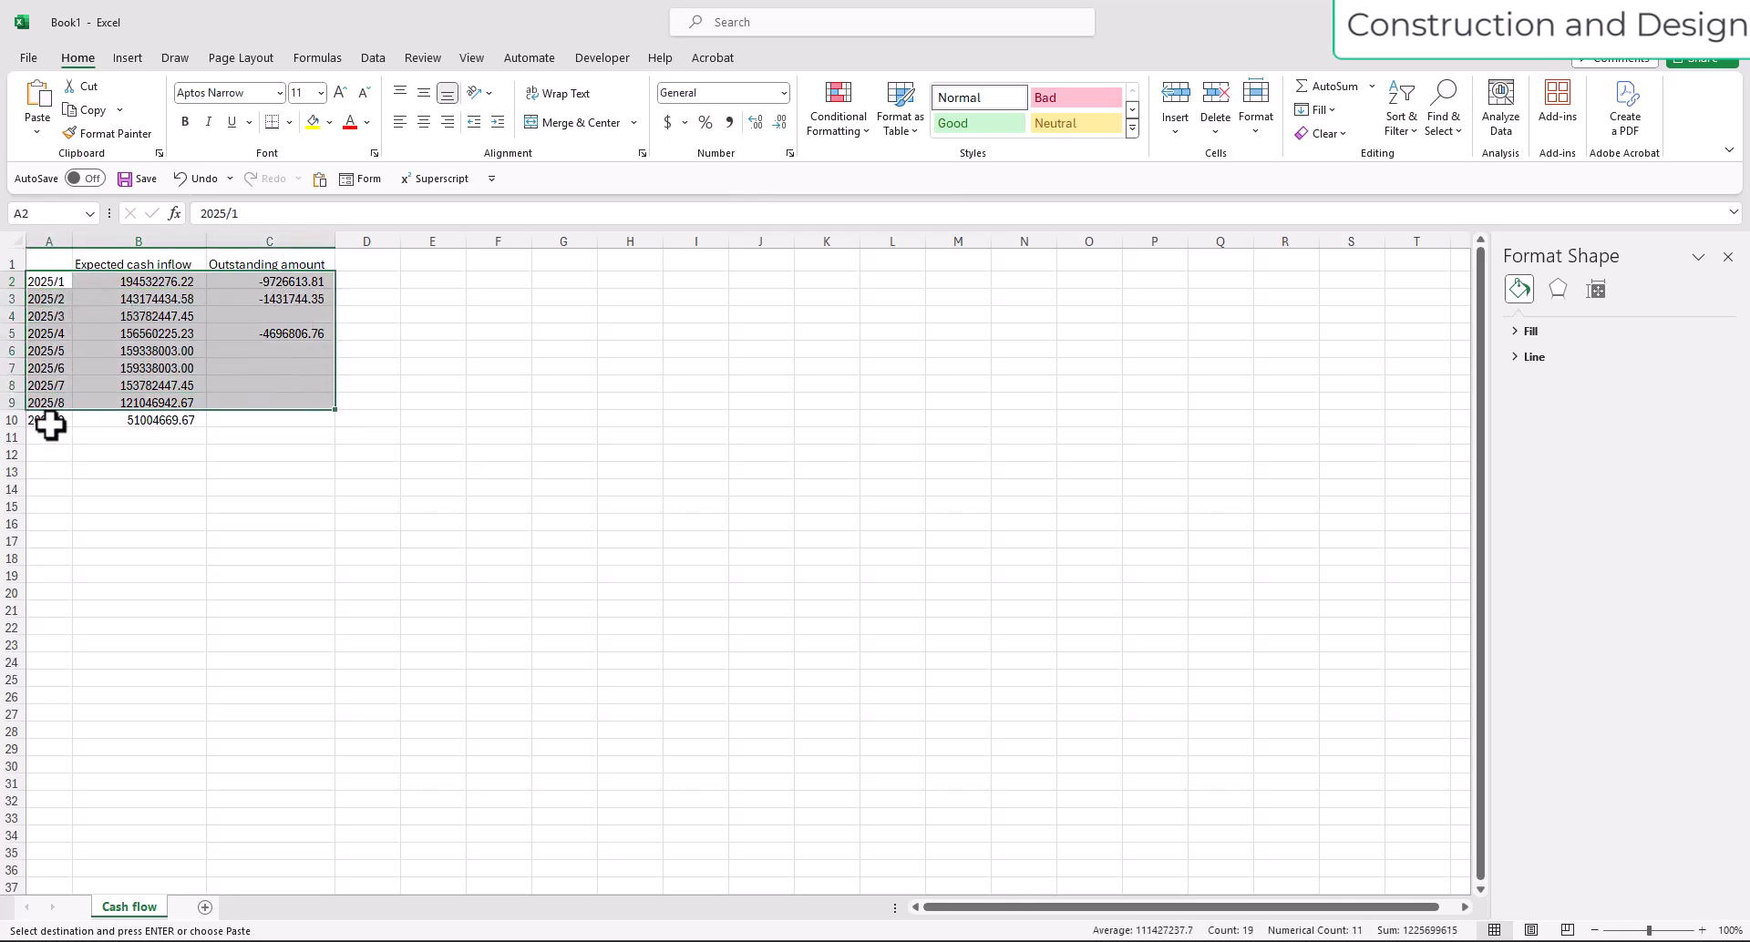
click(39, 422)
right_click(39, 422)
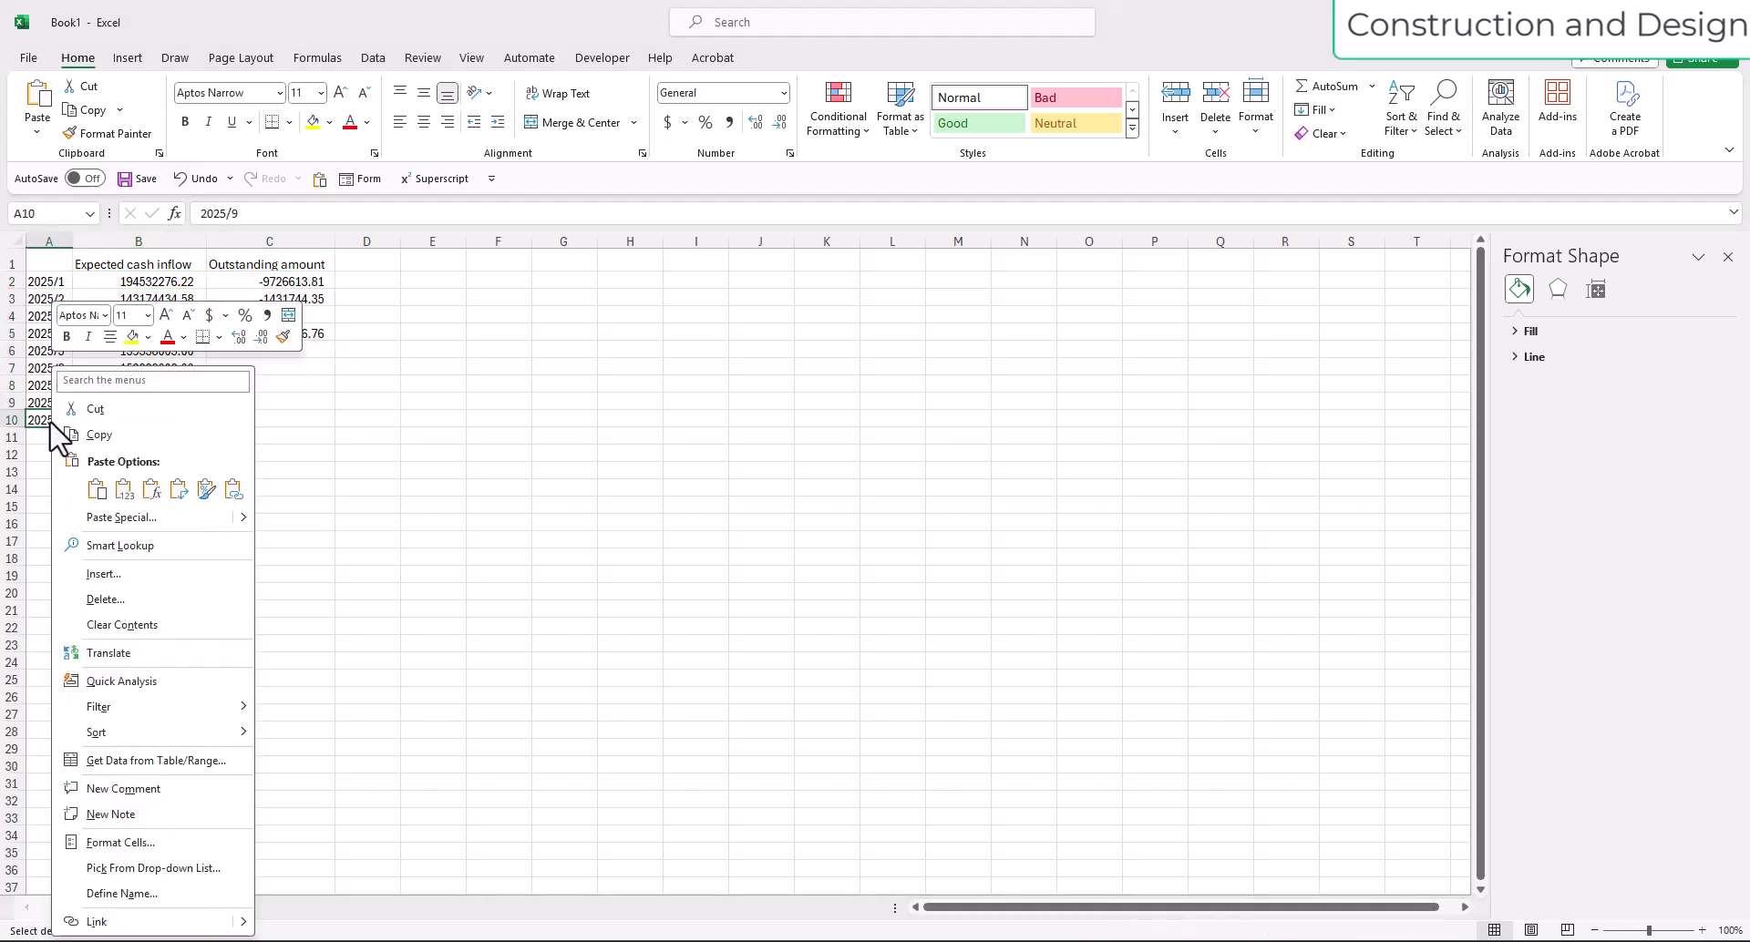
click(157, 843)
drag(141, 472, 333, 472)
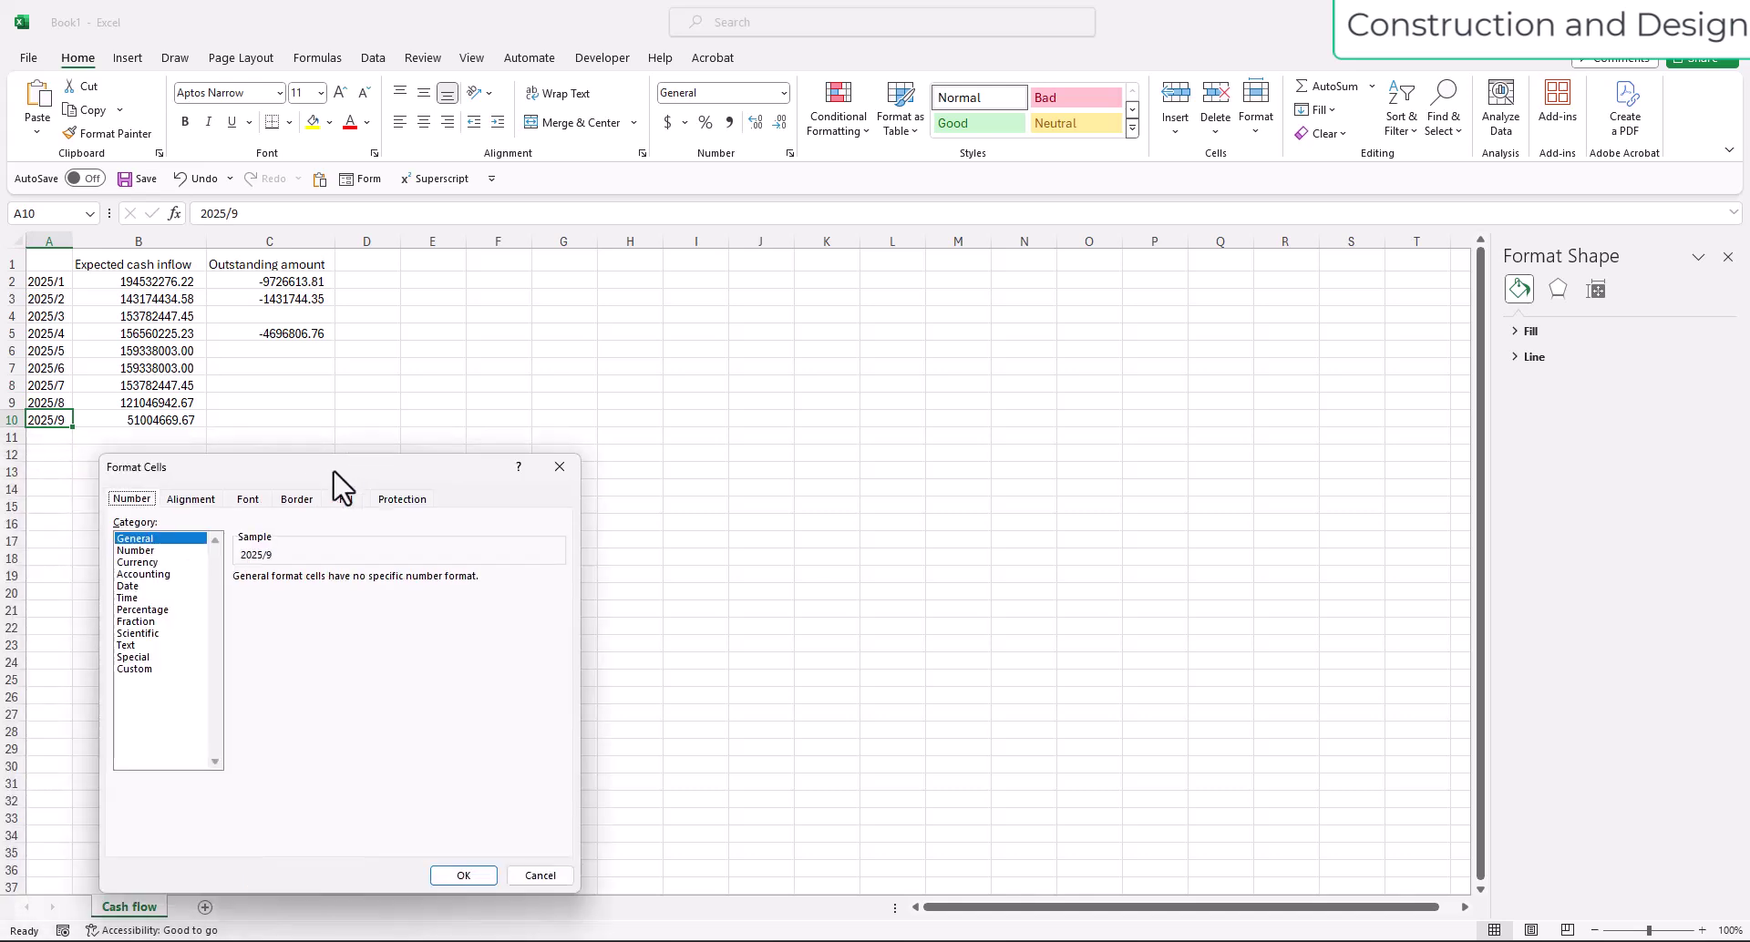
click(513, 878)
click(456, 541)
Review the outstanding amount entries in cells C2 to C5.
drag(53, 283, 286, 417)
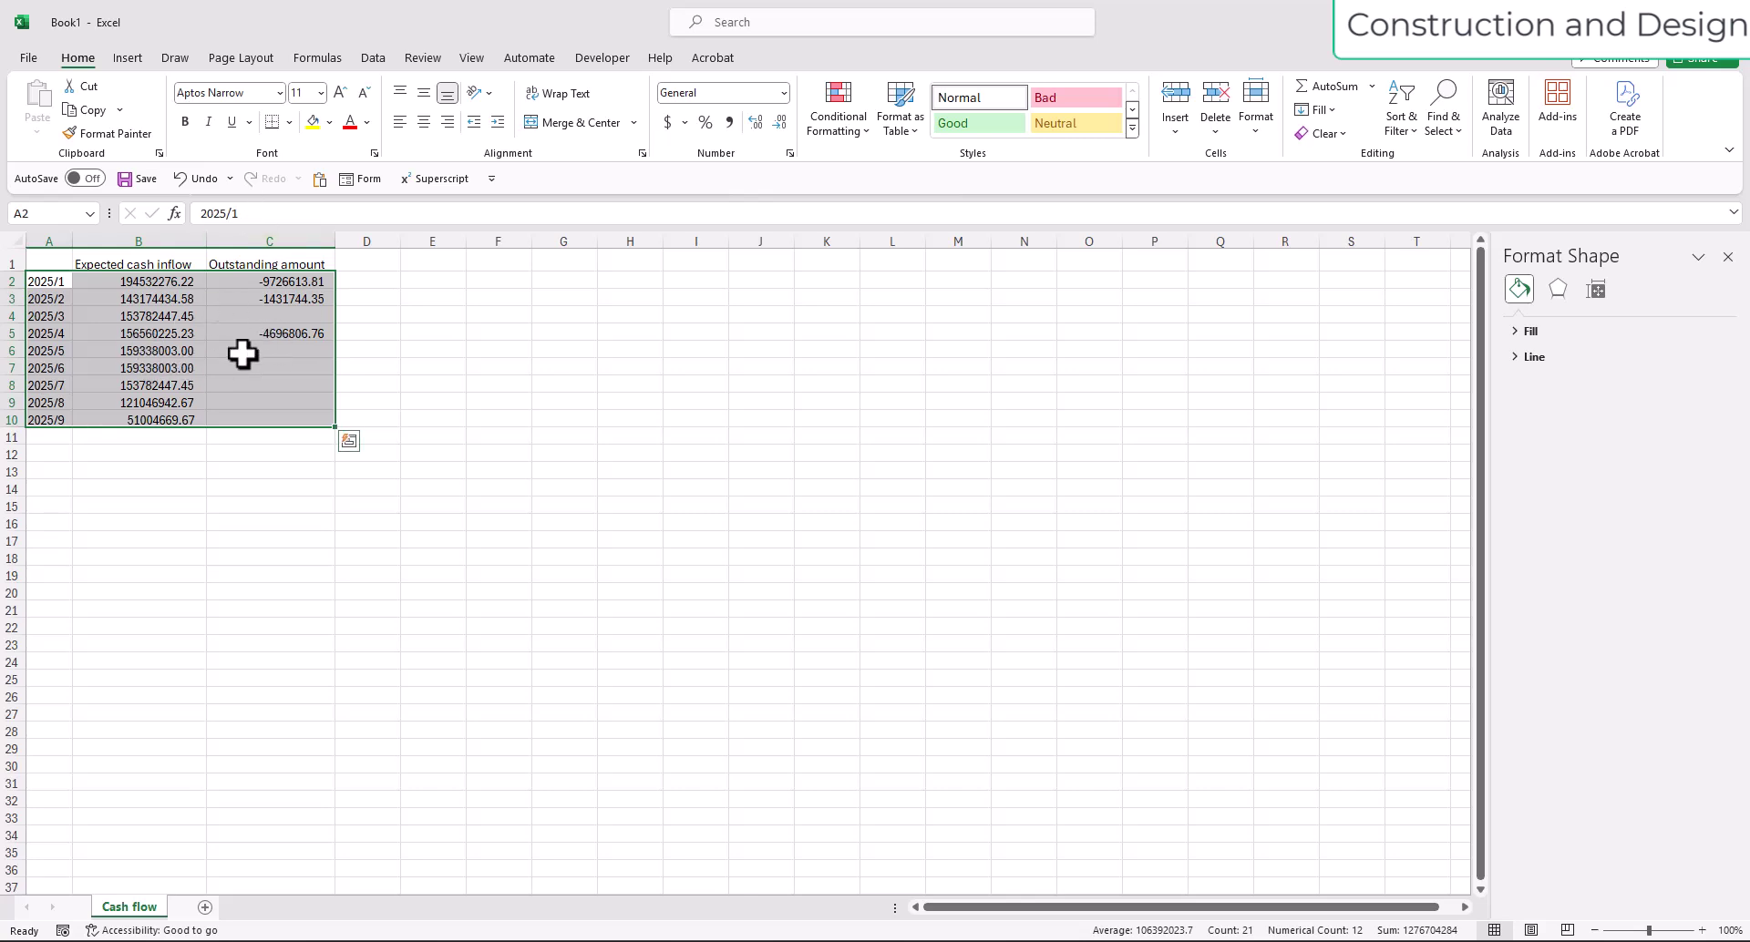
click(278, 297)
click(293, 282)
click(300, 313)
click(303, 337)
click(297, 283)
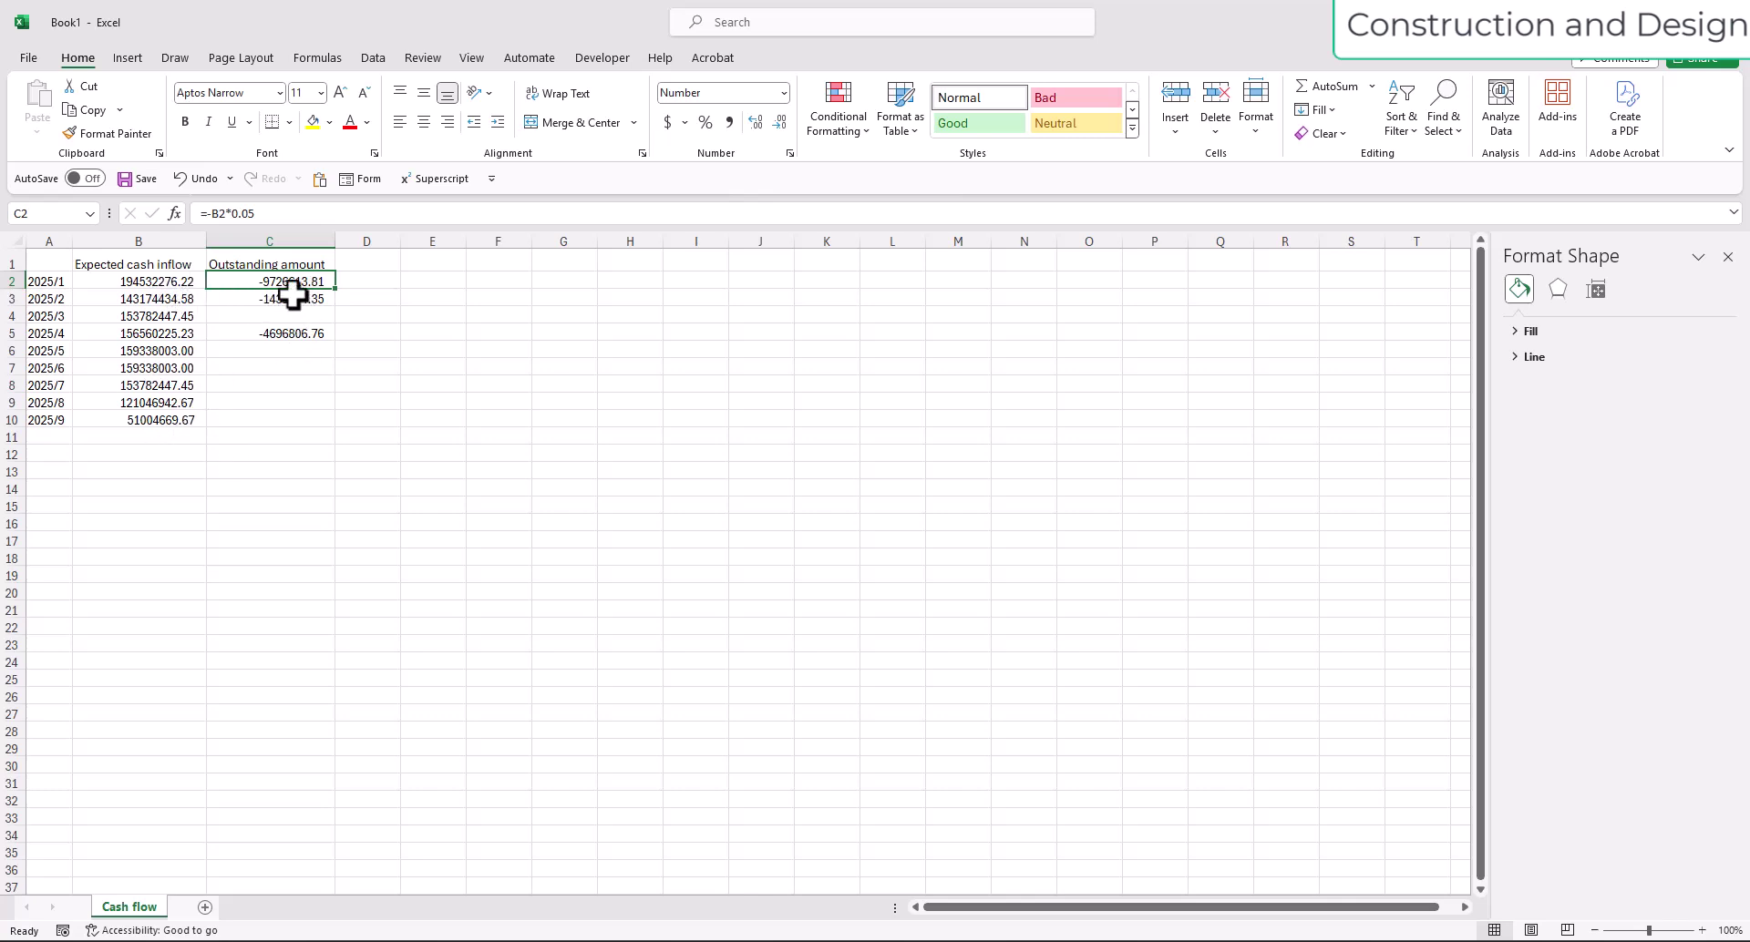
Insert a clustered column chart from A2:C10, place it beside the data and enlarge it to about columns F to P.
drag(58, 286, 280, 418)
click(128, 59)
click(553, 130)
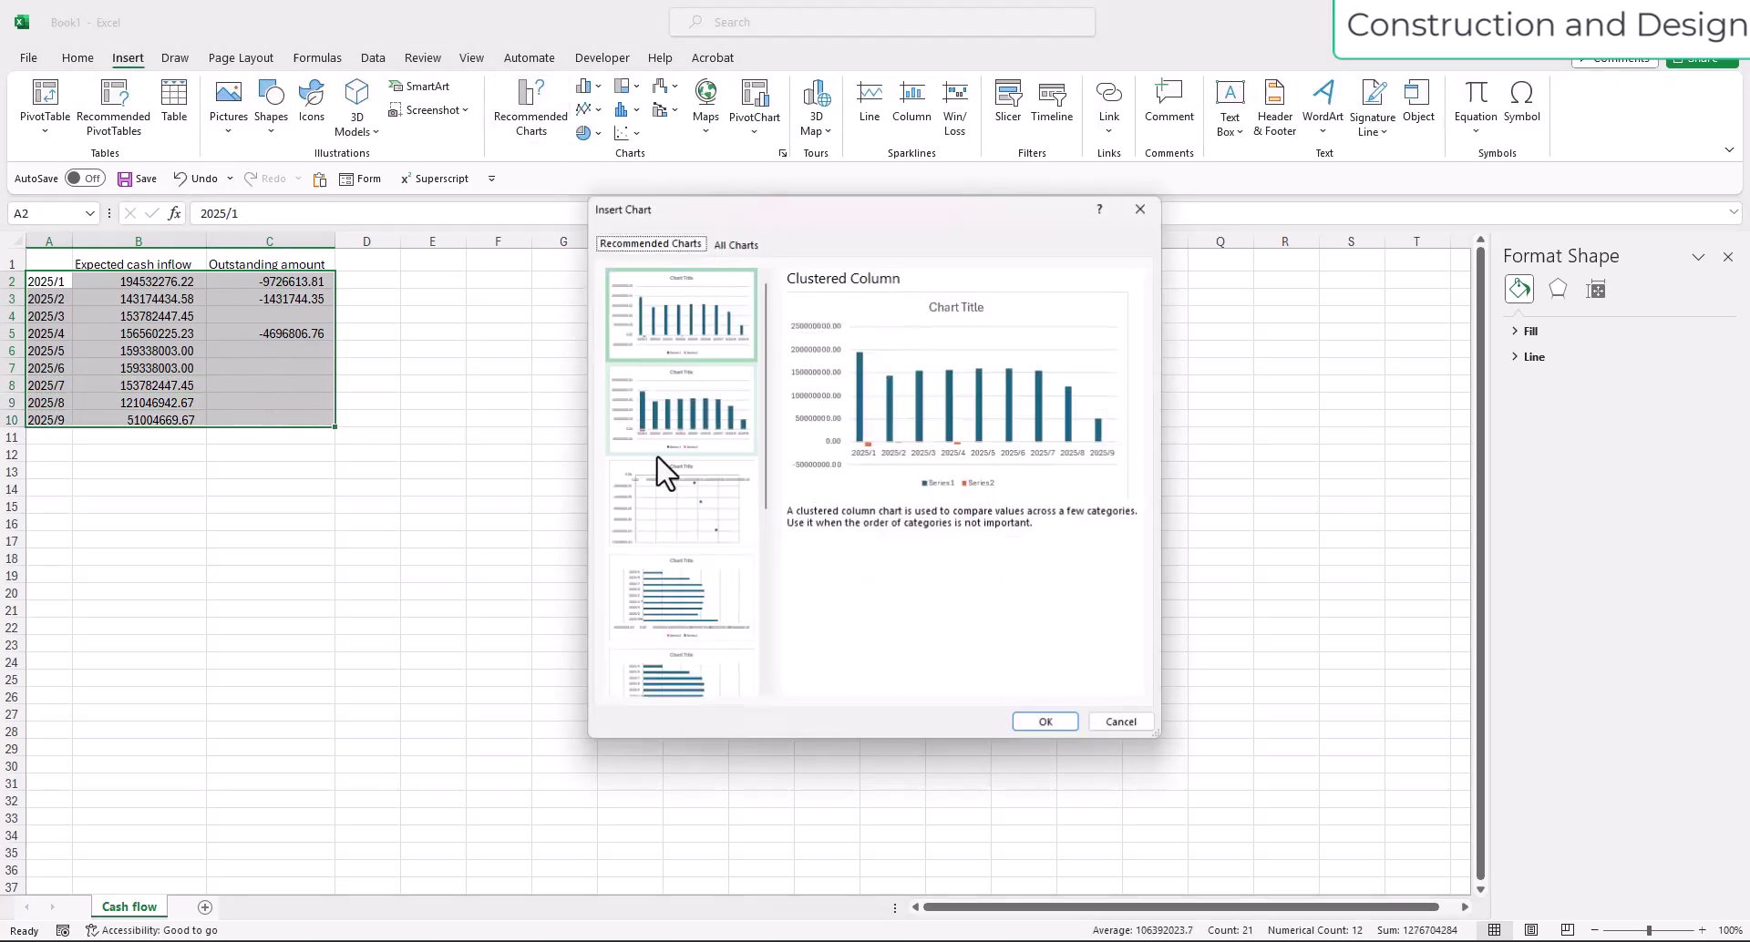
click(736, 244)
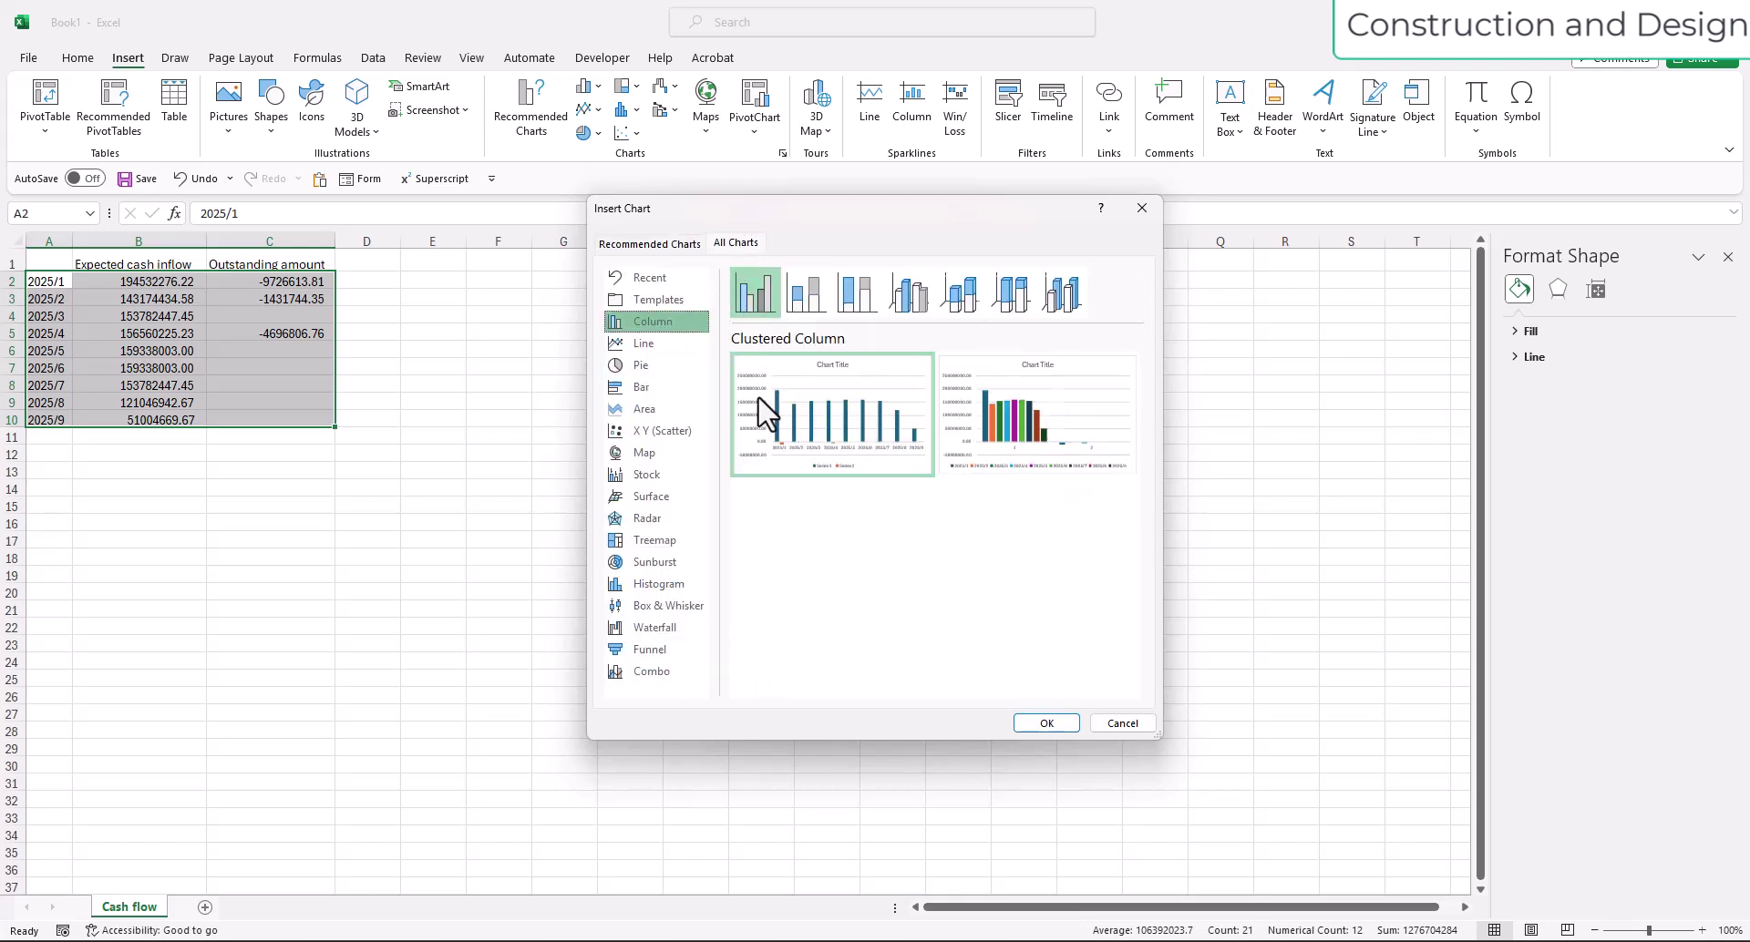
mouse_move(844, 451)
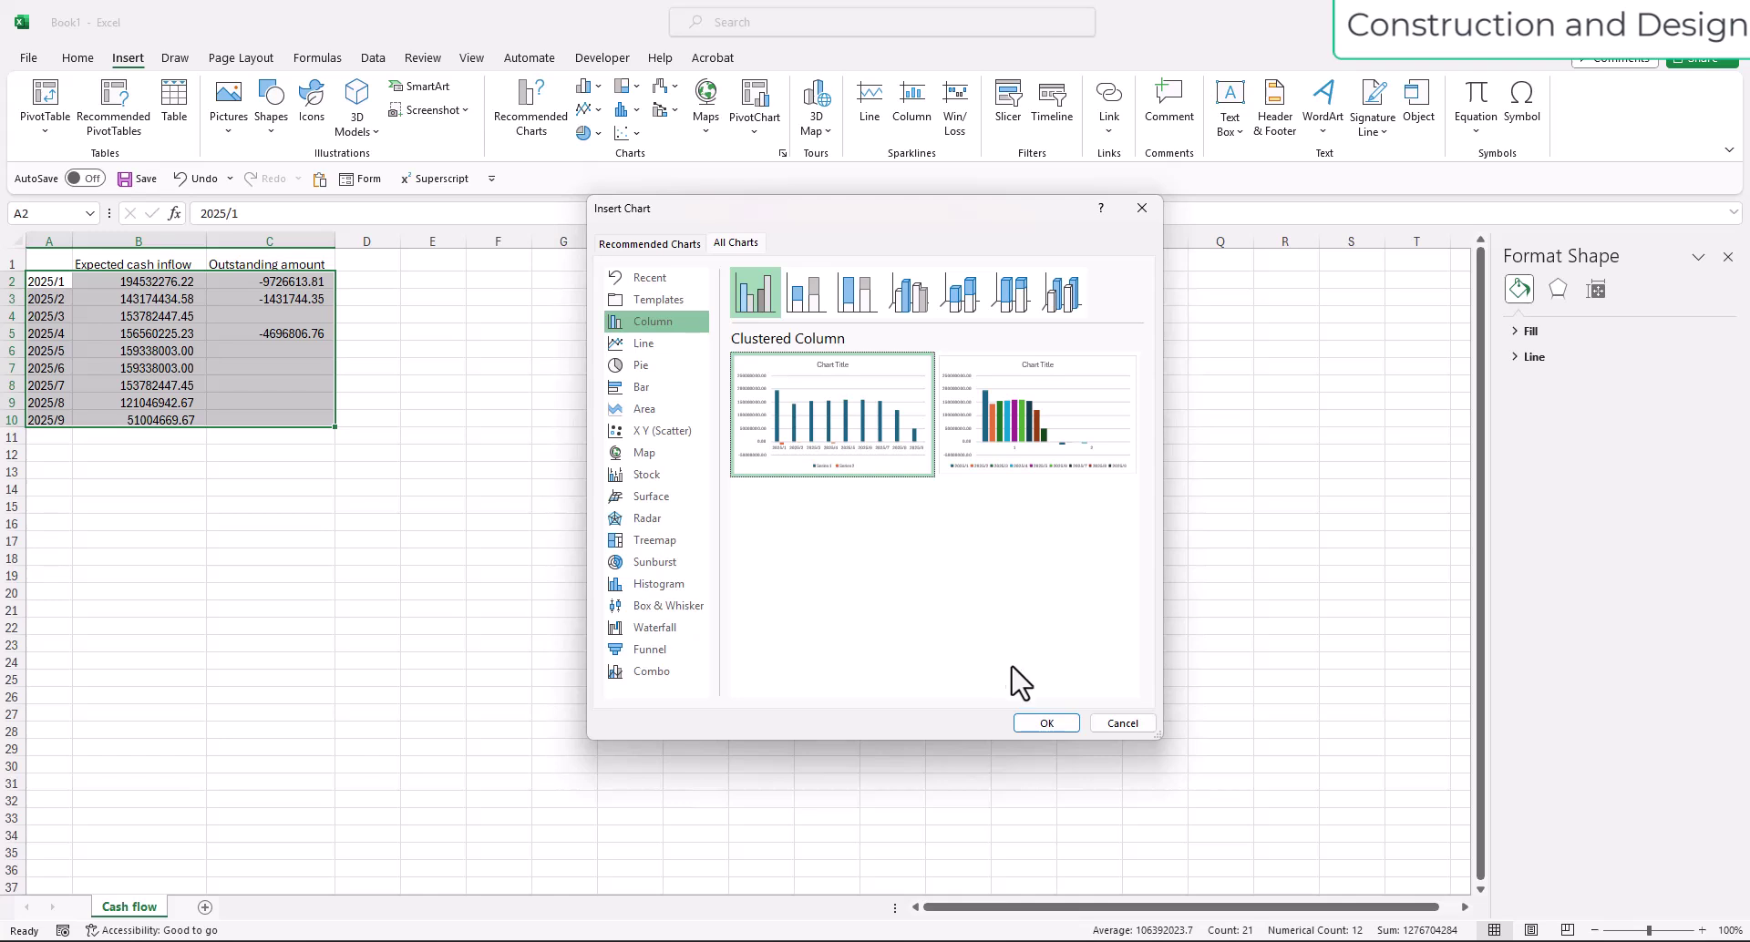
click(1046, 723)
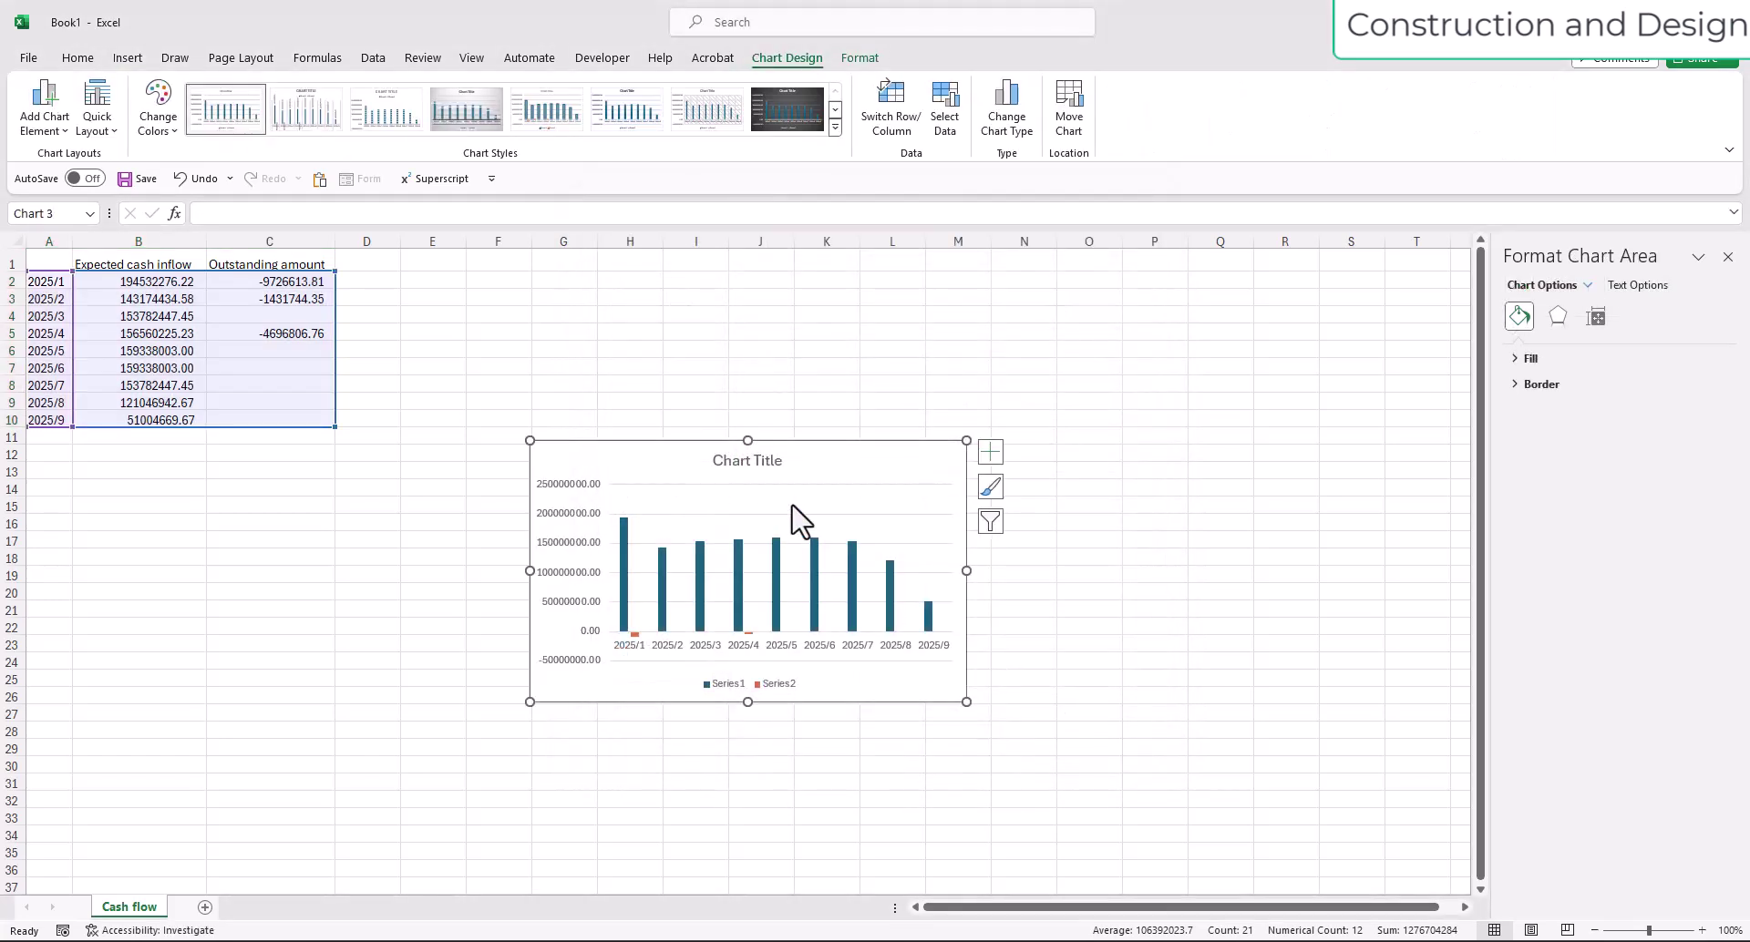
drag(807, 446, 718, 284)
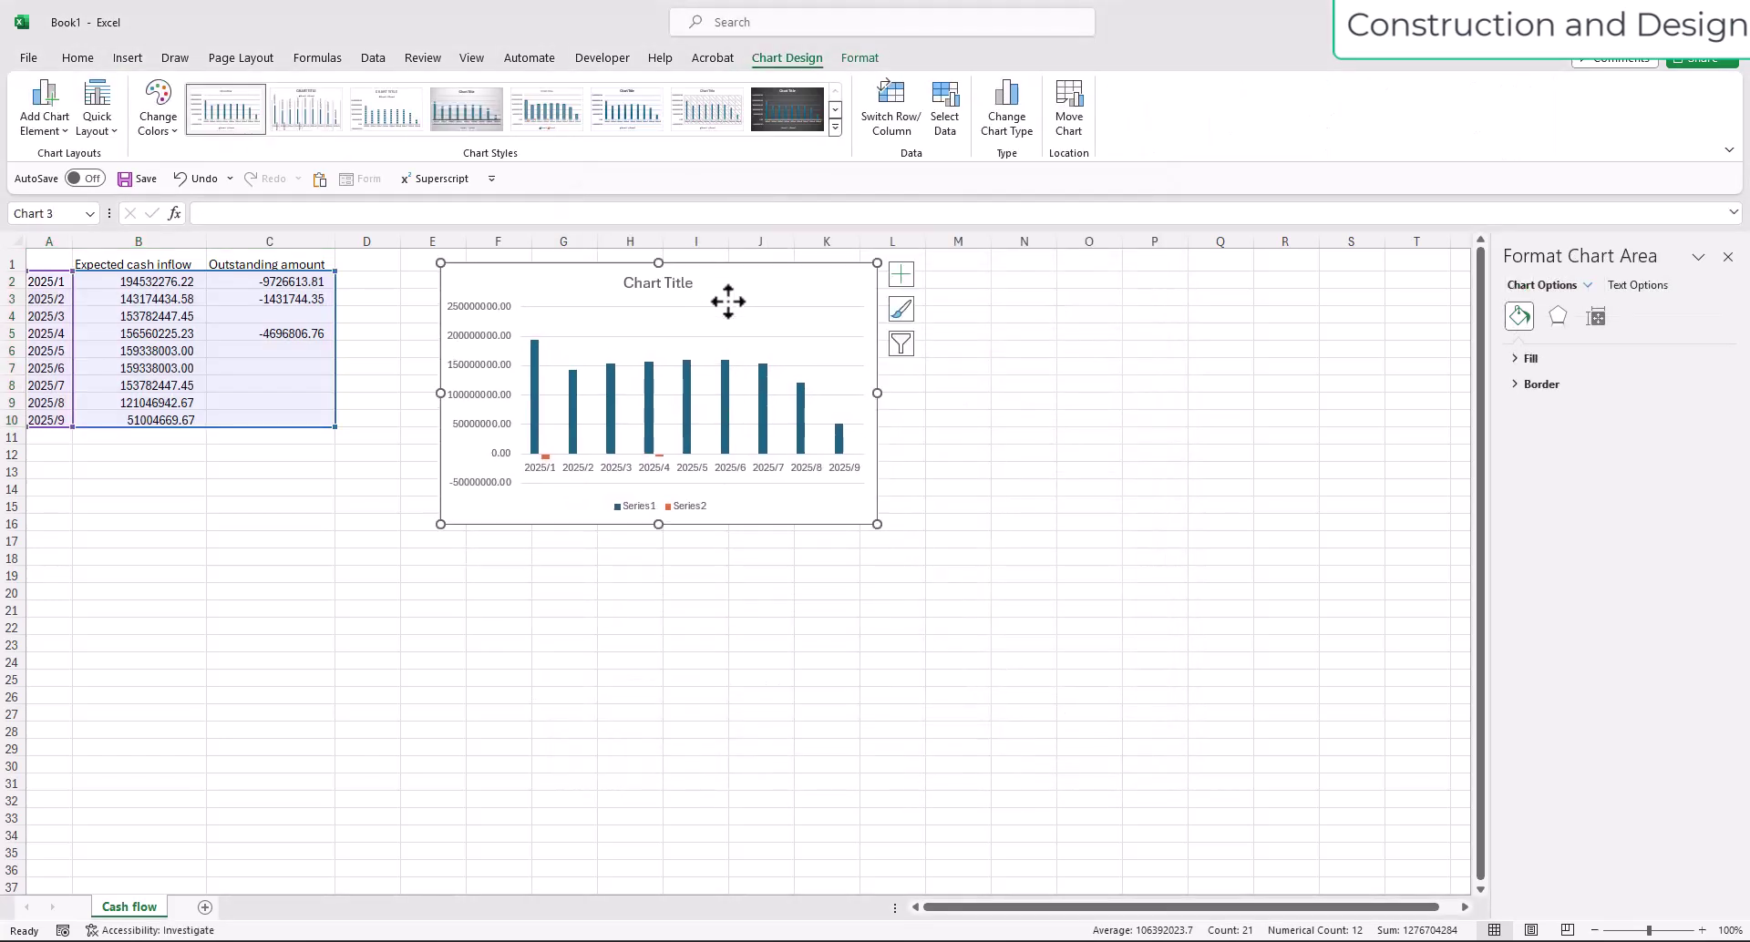
drag(875, 525, 1200, 879)
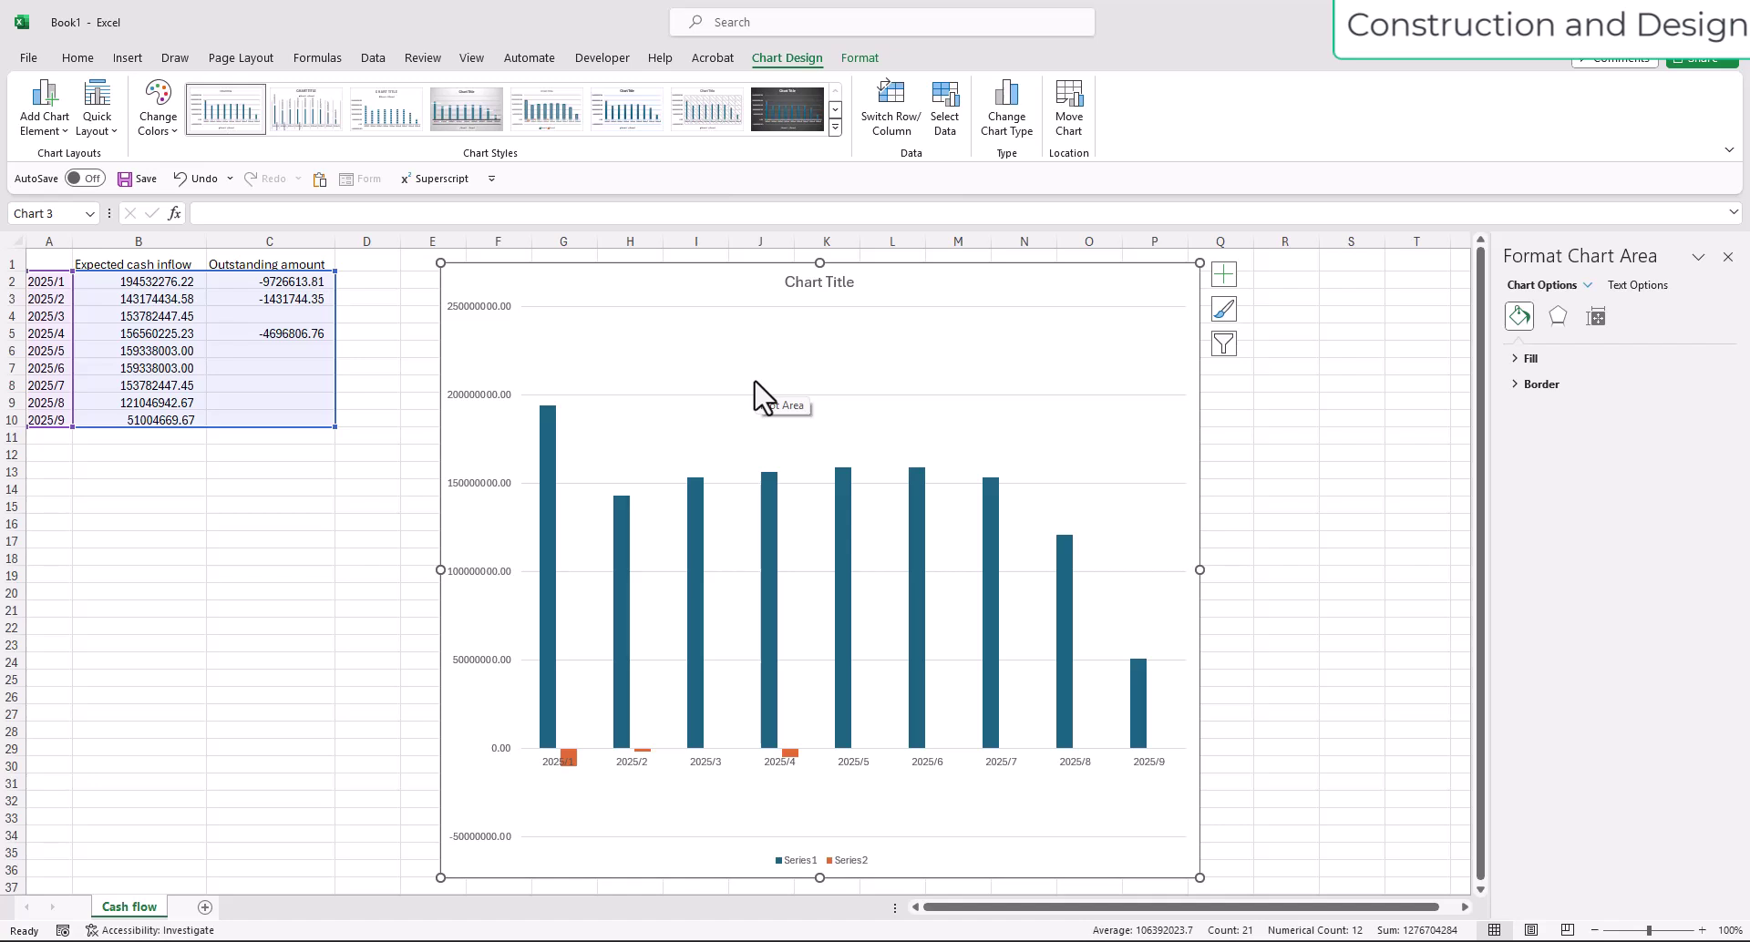
Set the display units of the chart's vertical axis to Millions.
click(475, 310)
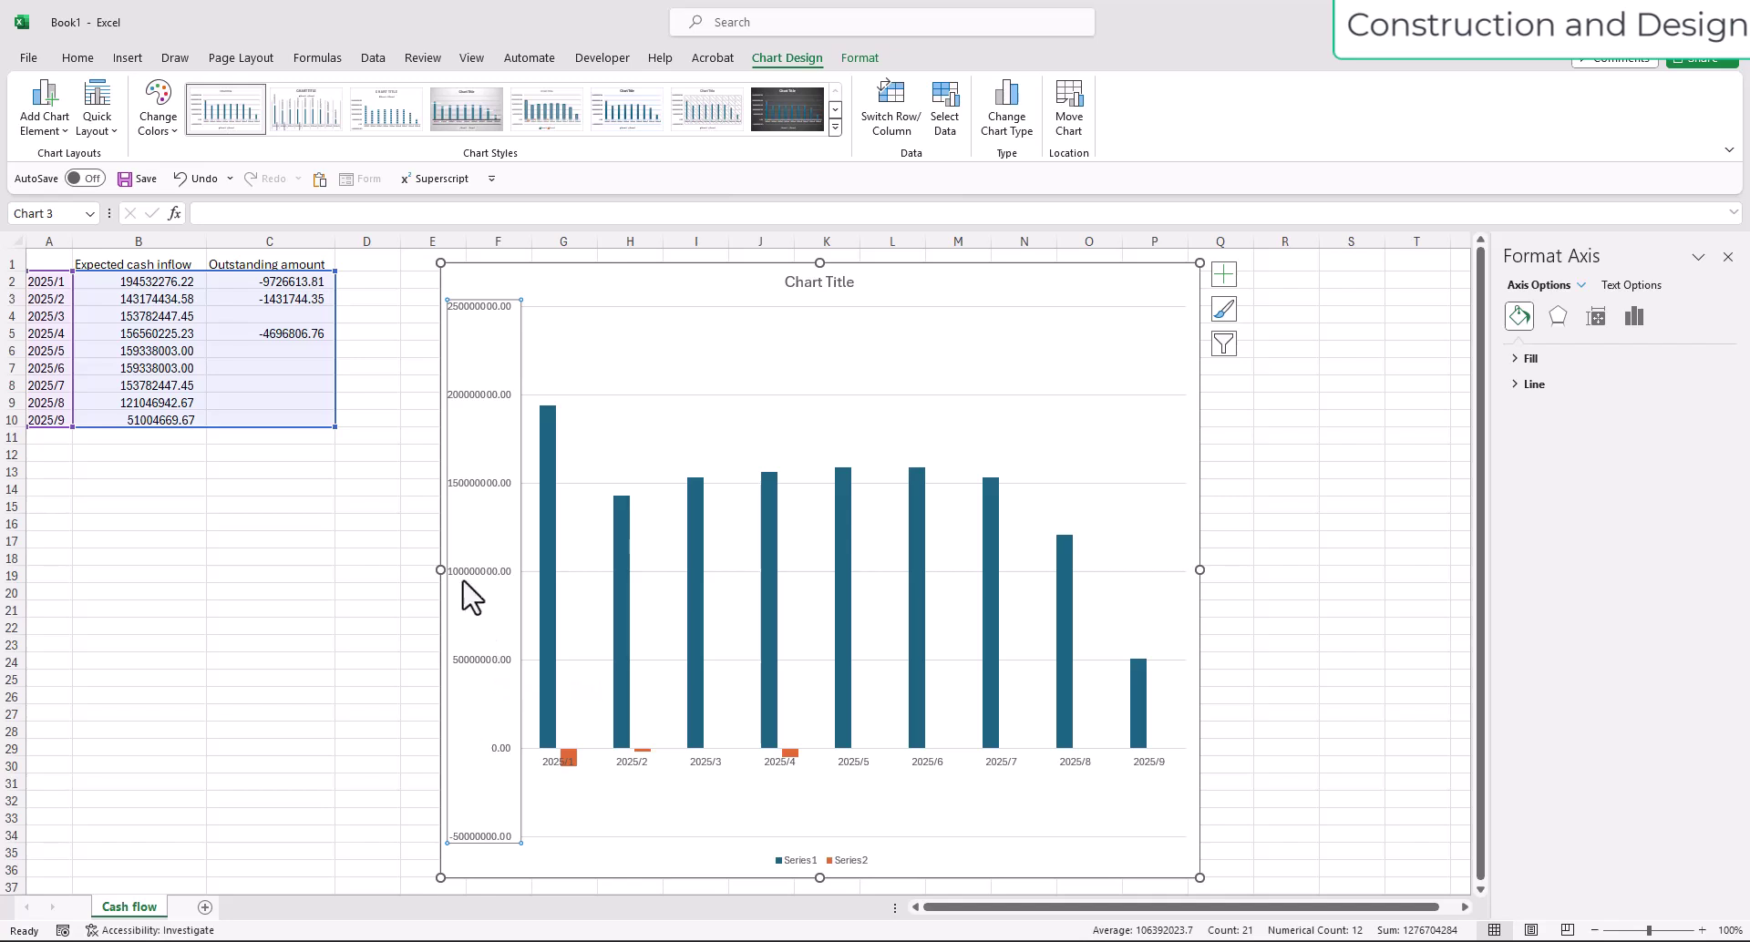
click(498, 344)
click(486, 324)
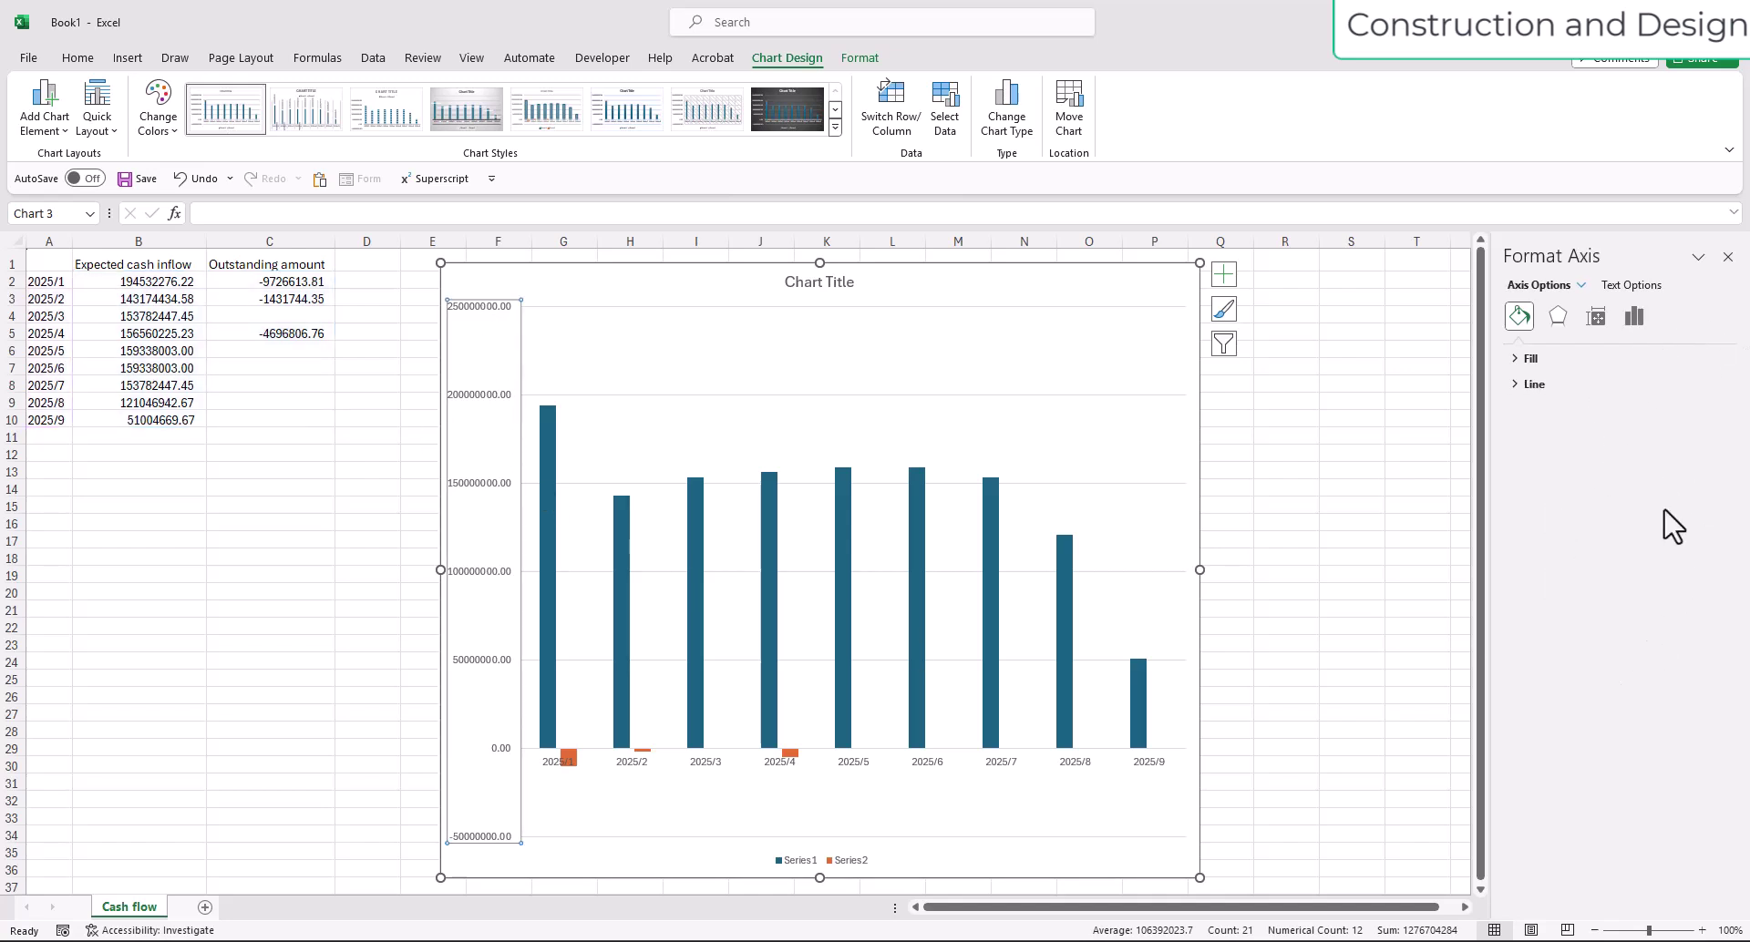
click(1596, 319)
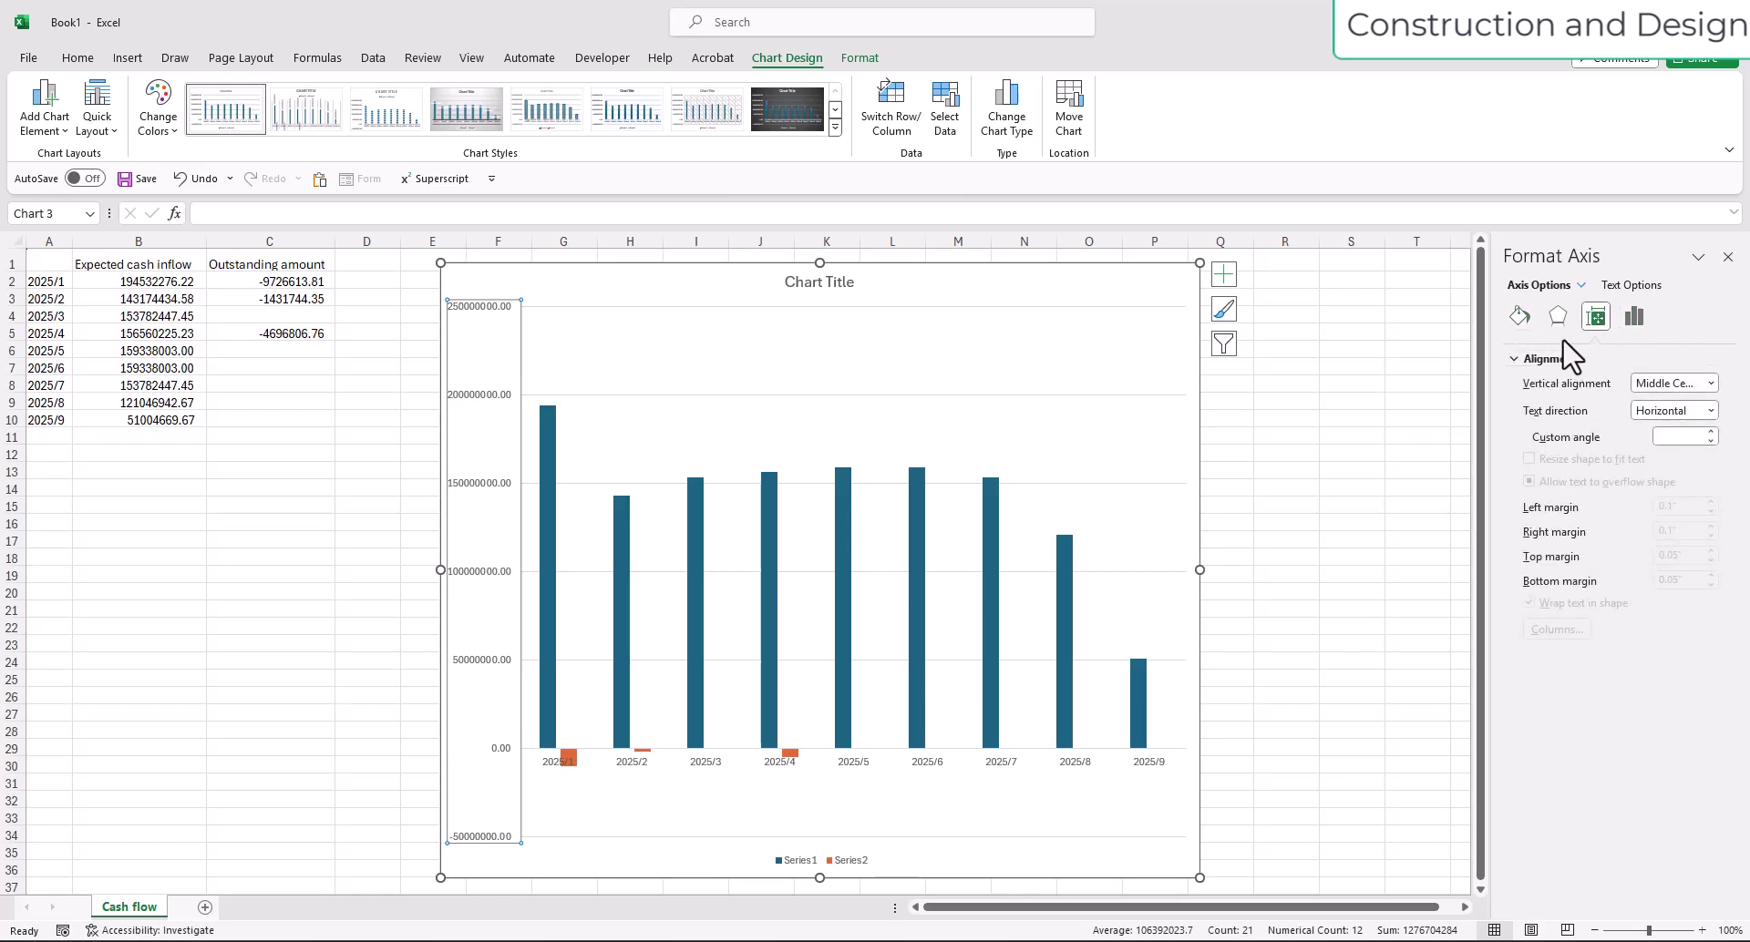
click(1636, 319)
click(1515, 360)
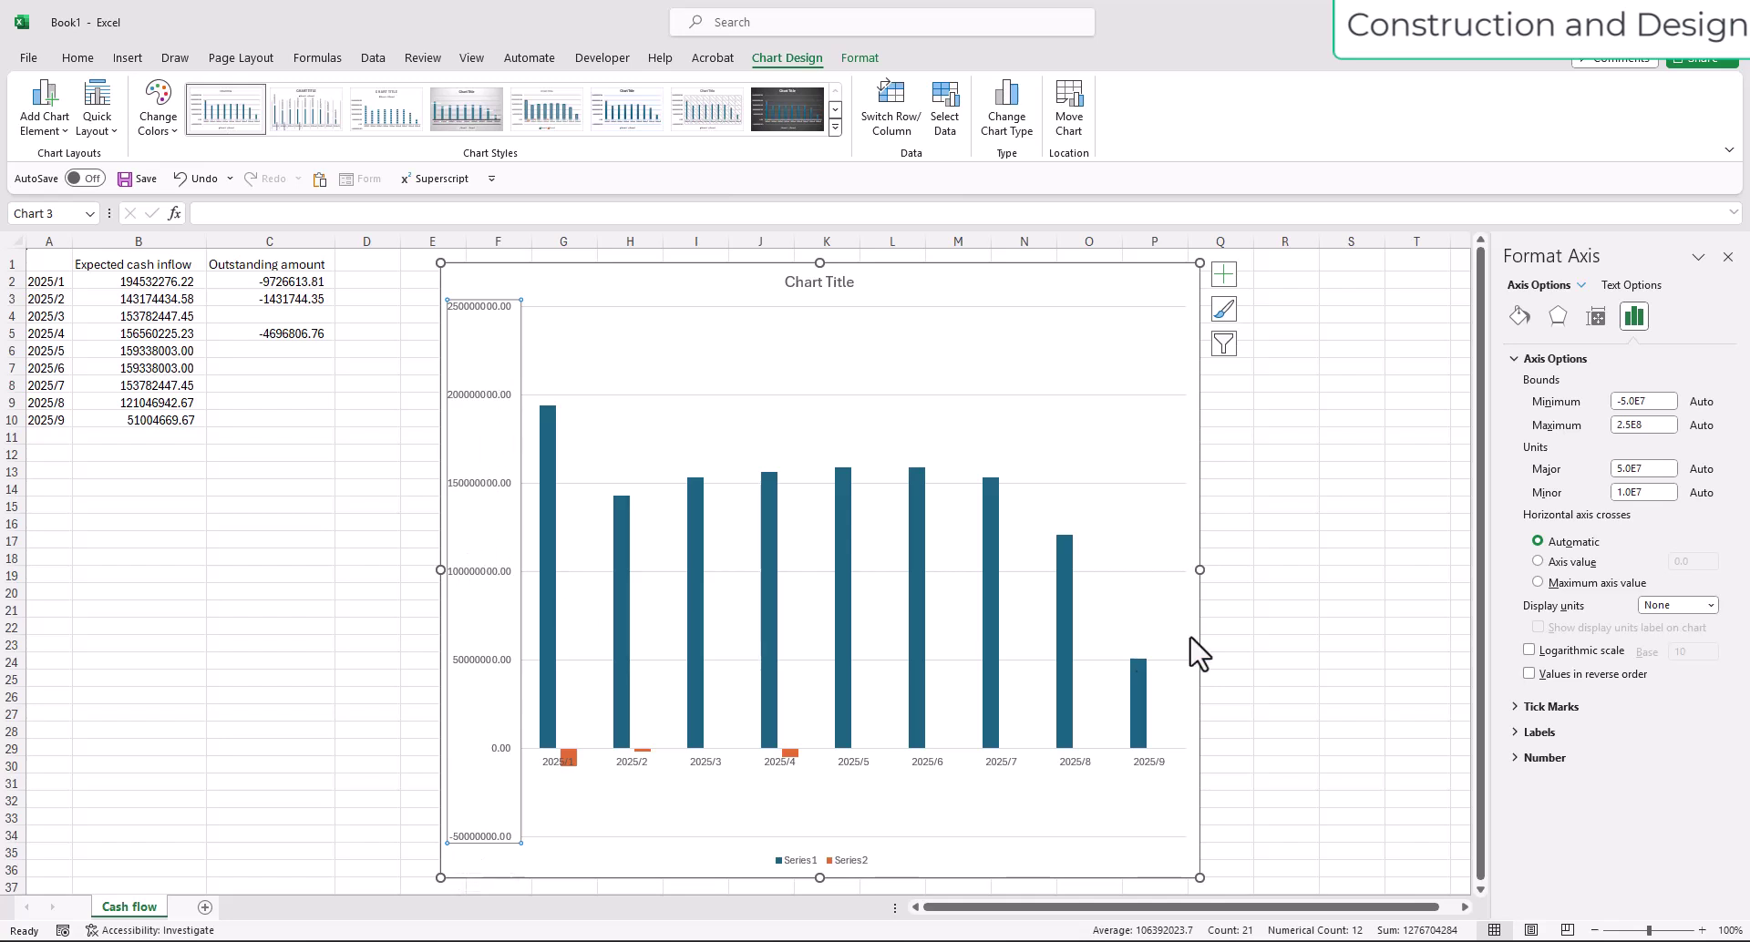
click(1510, 733)
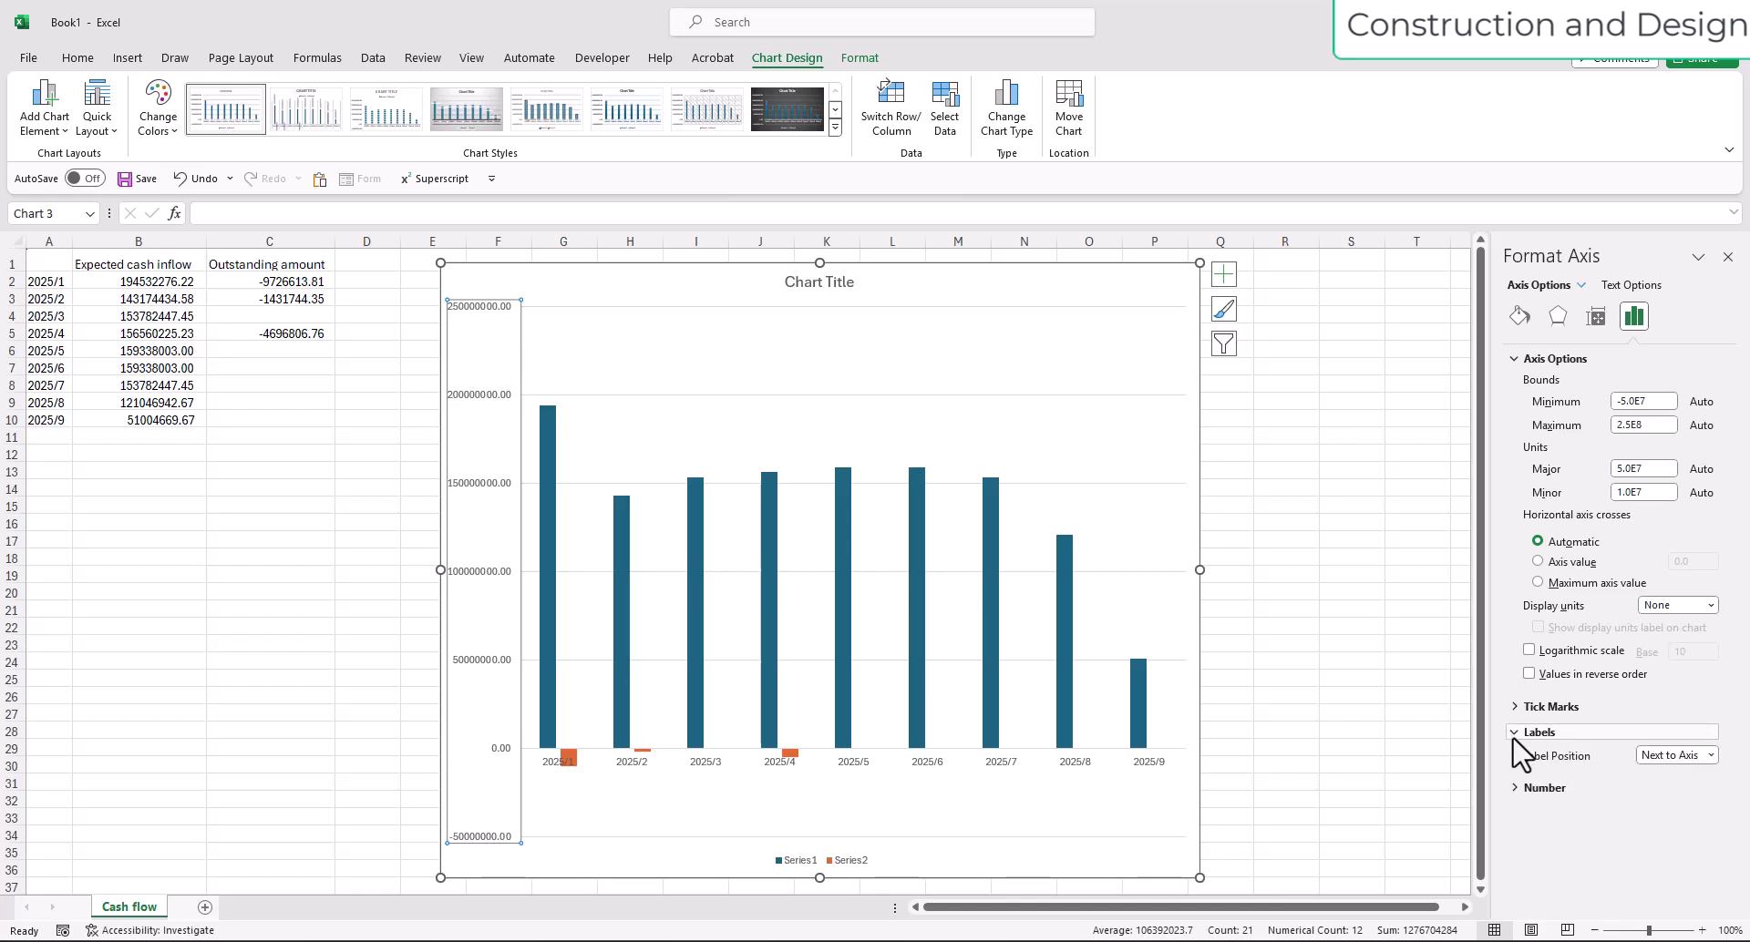
click(1515, 790)
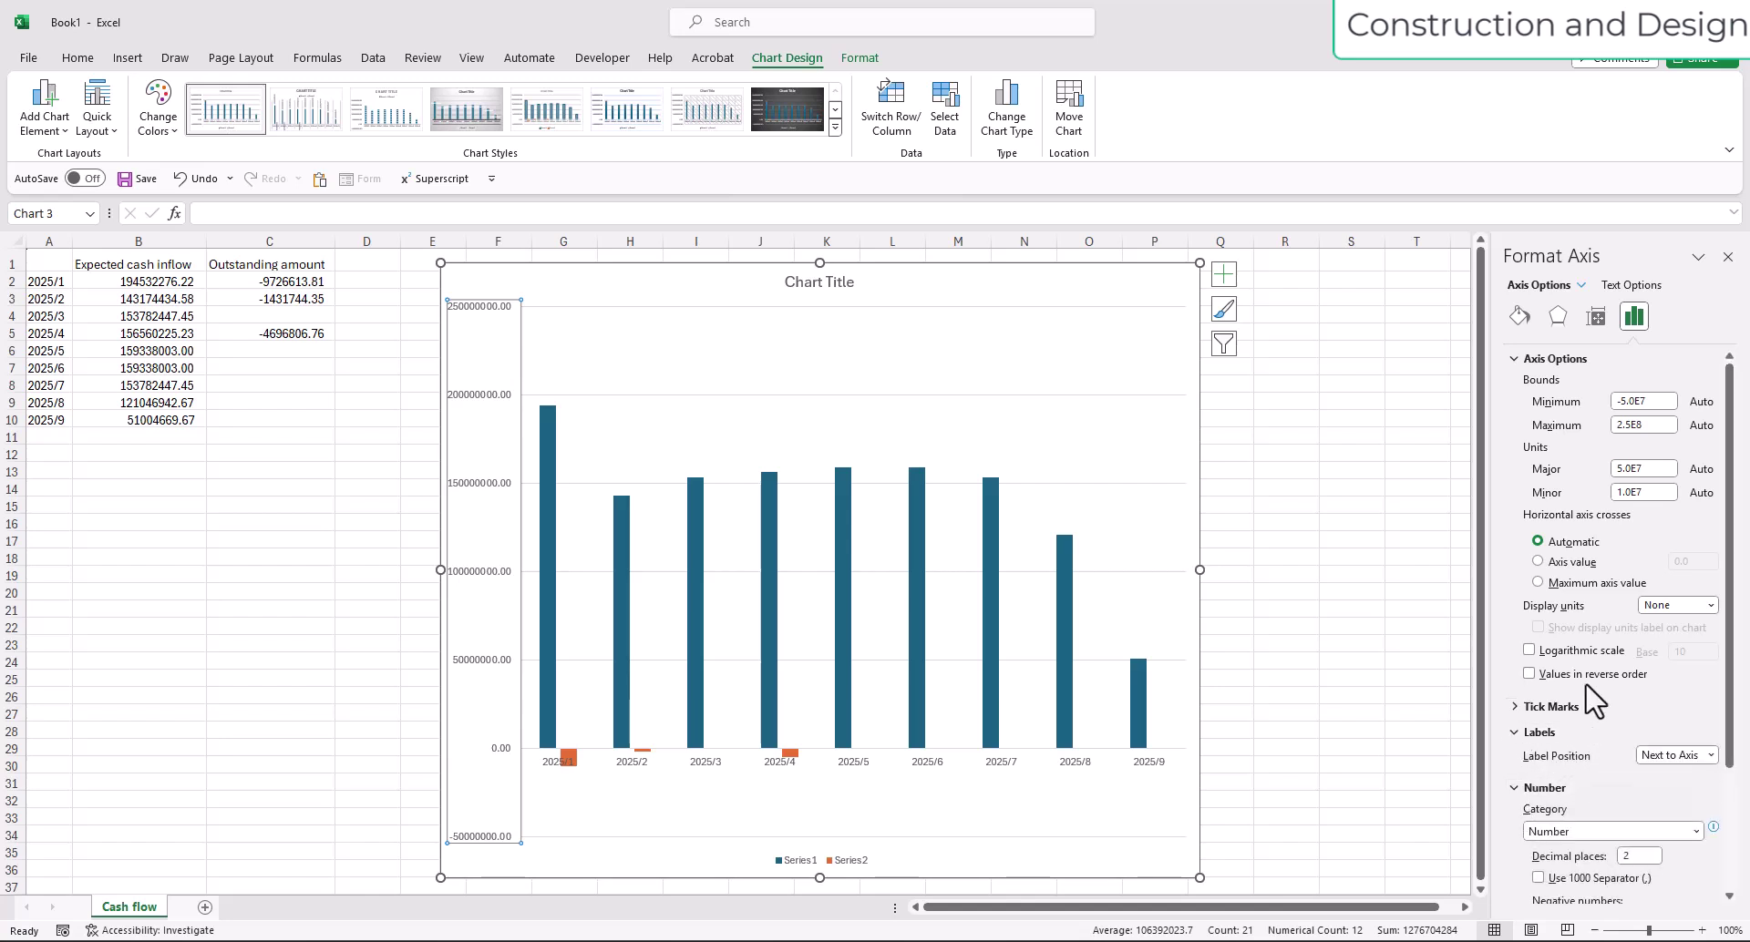
scroll(1504, 707, down, 2)
scroll(1584, 743, up, 2)
click(1708, 605)
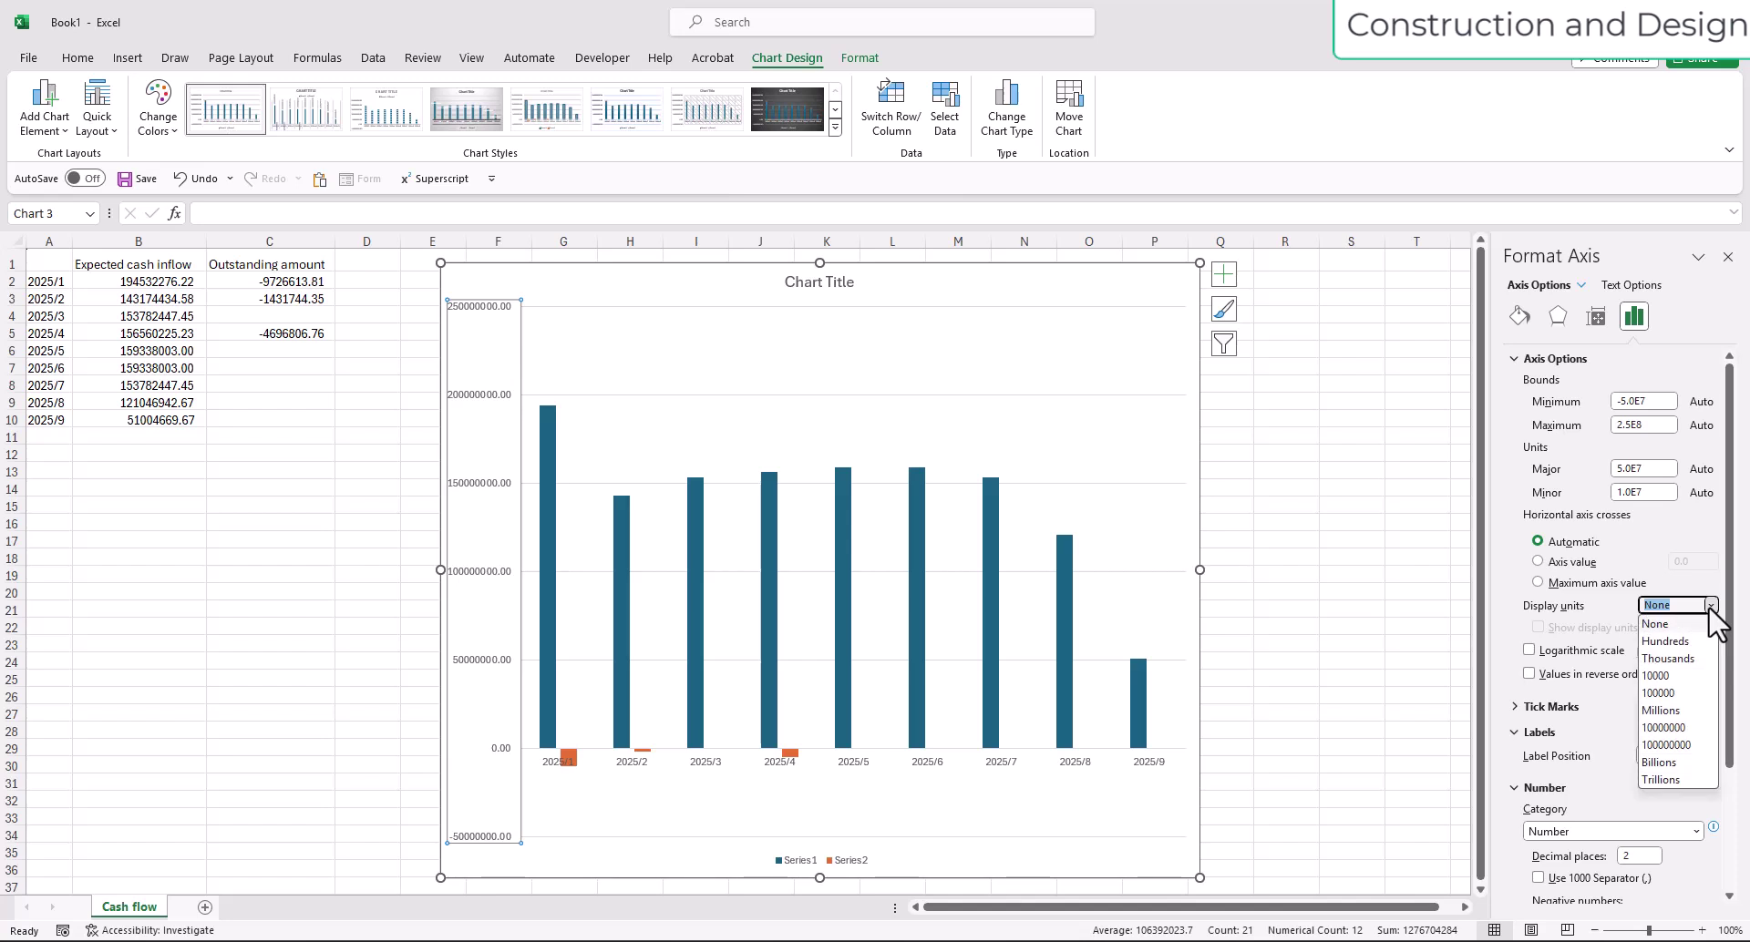
click(1687, 710)
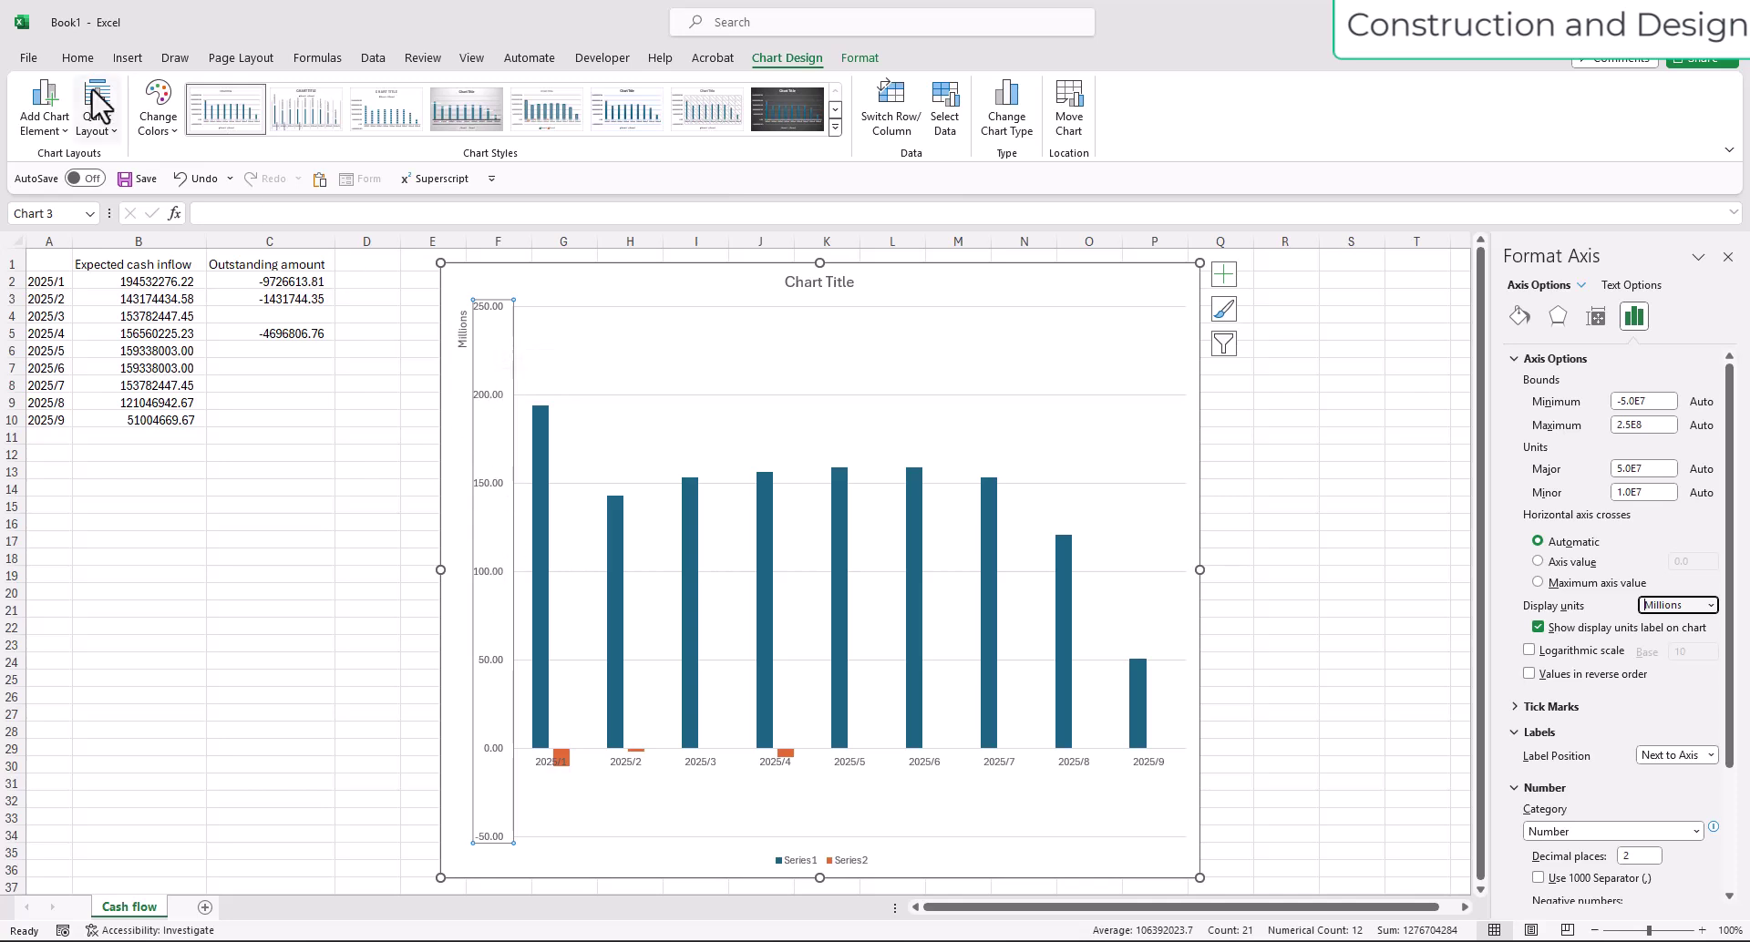
Set the font size of the vertical axis labels to 11.
click(75, 59)
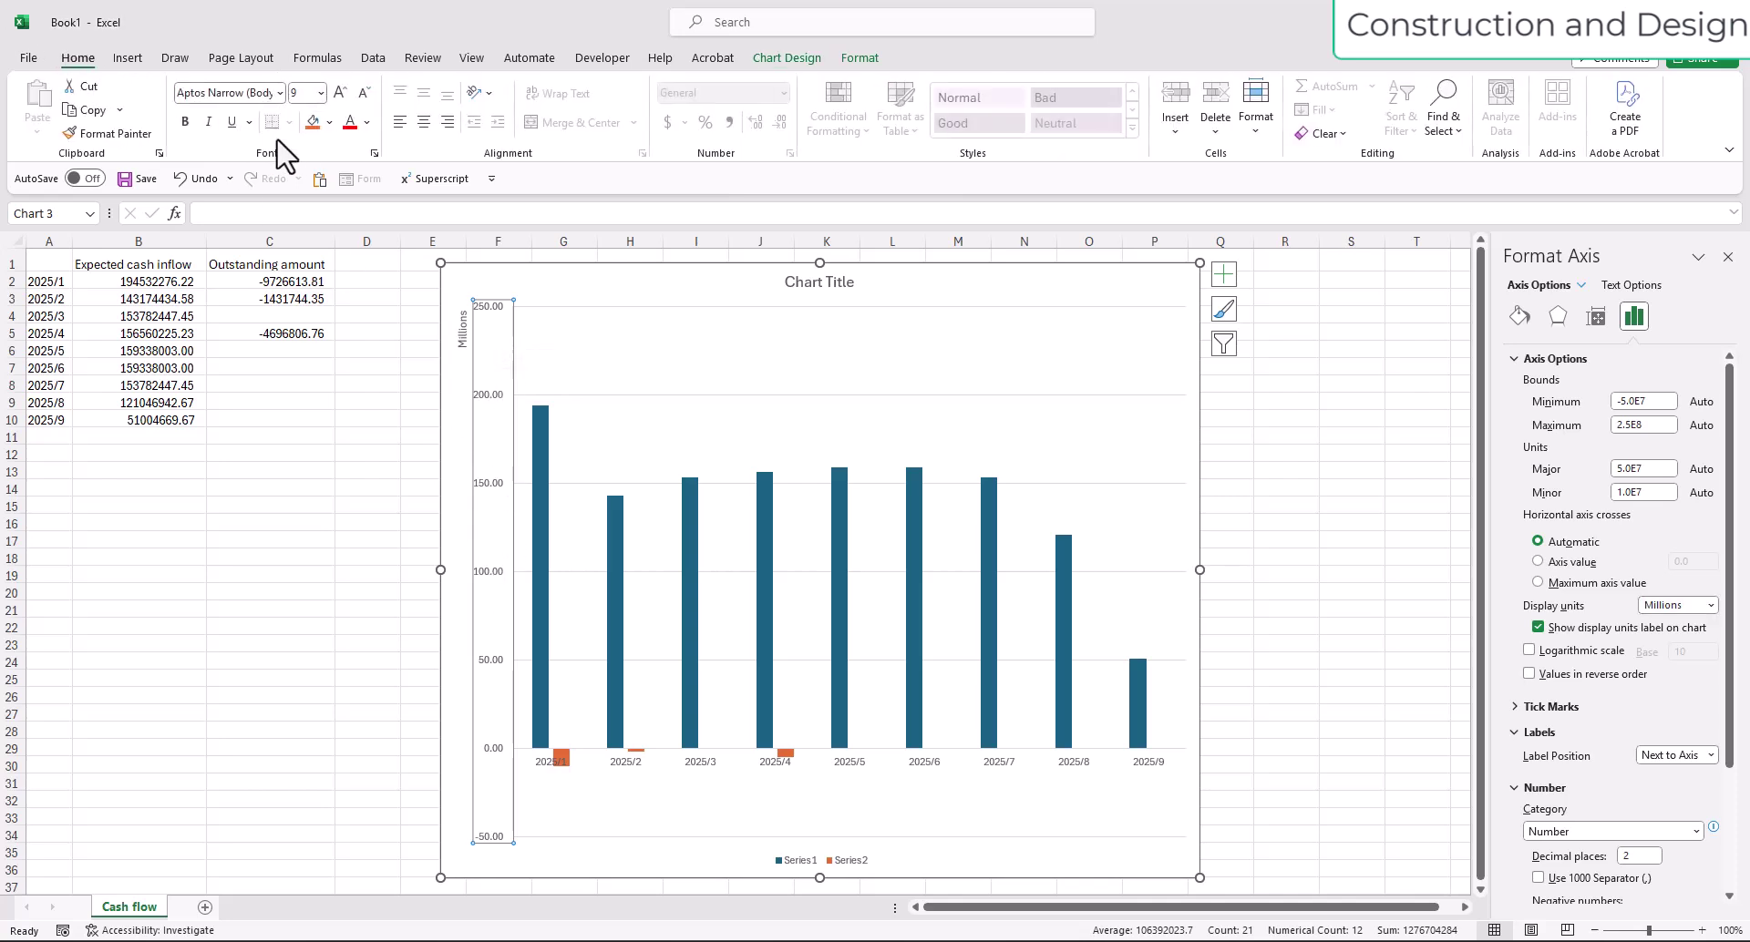
click(321, 92)
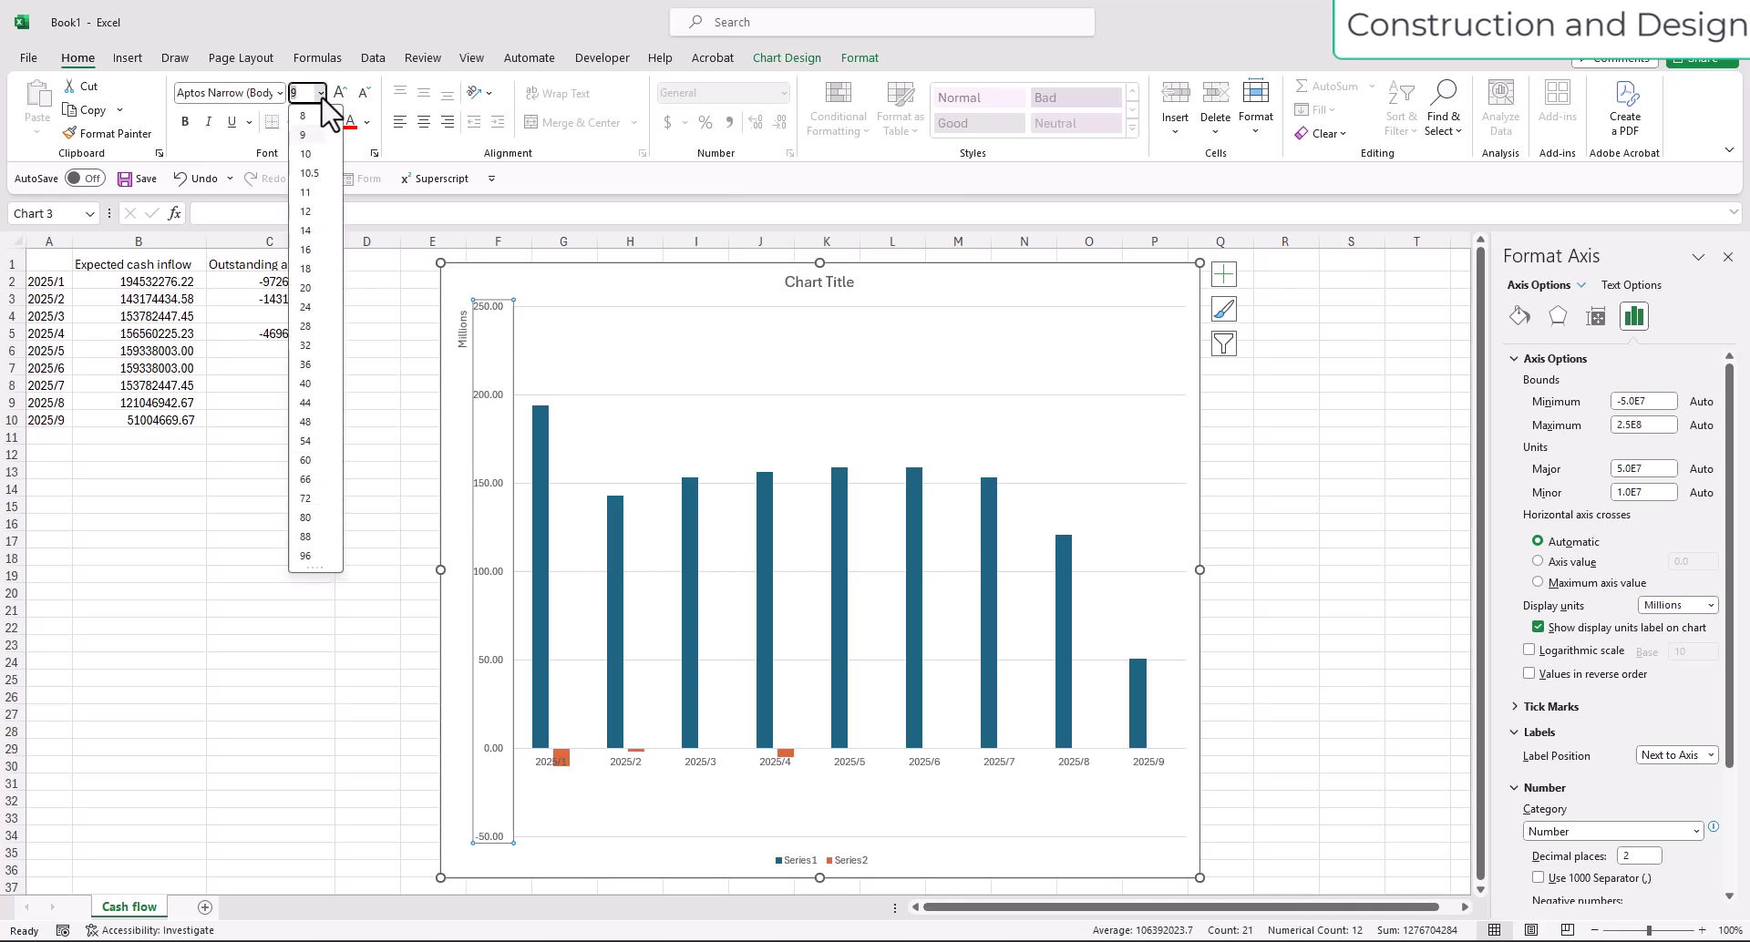
click(306, 192)
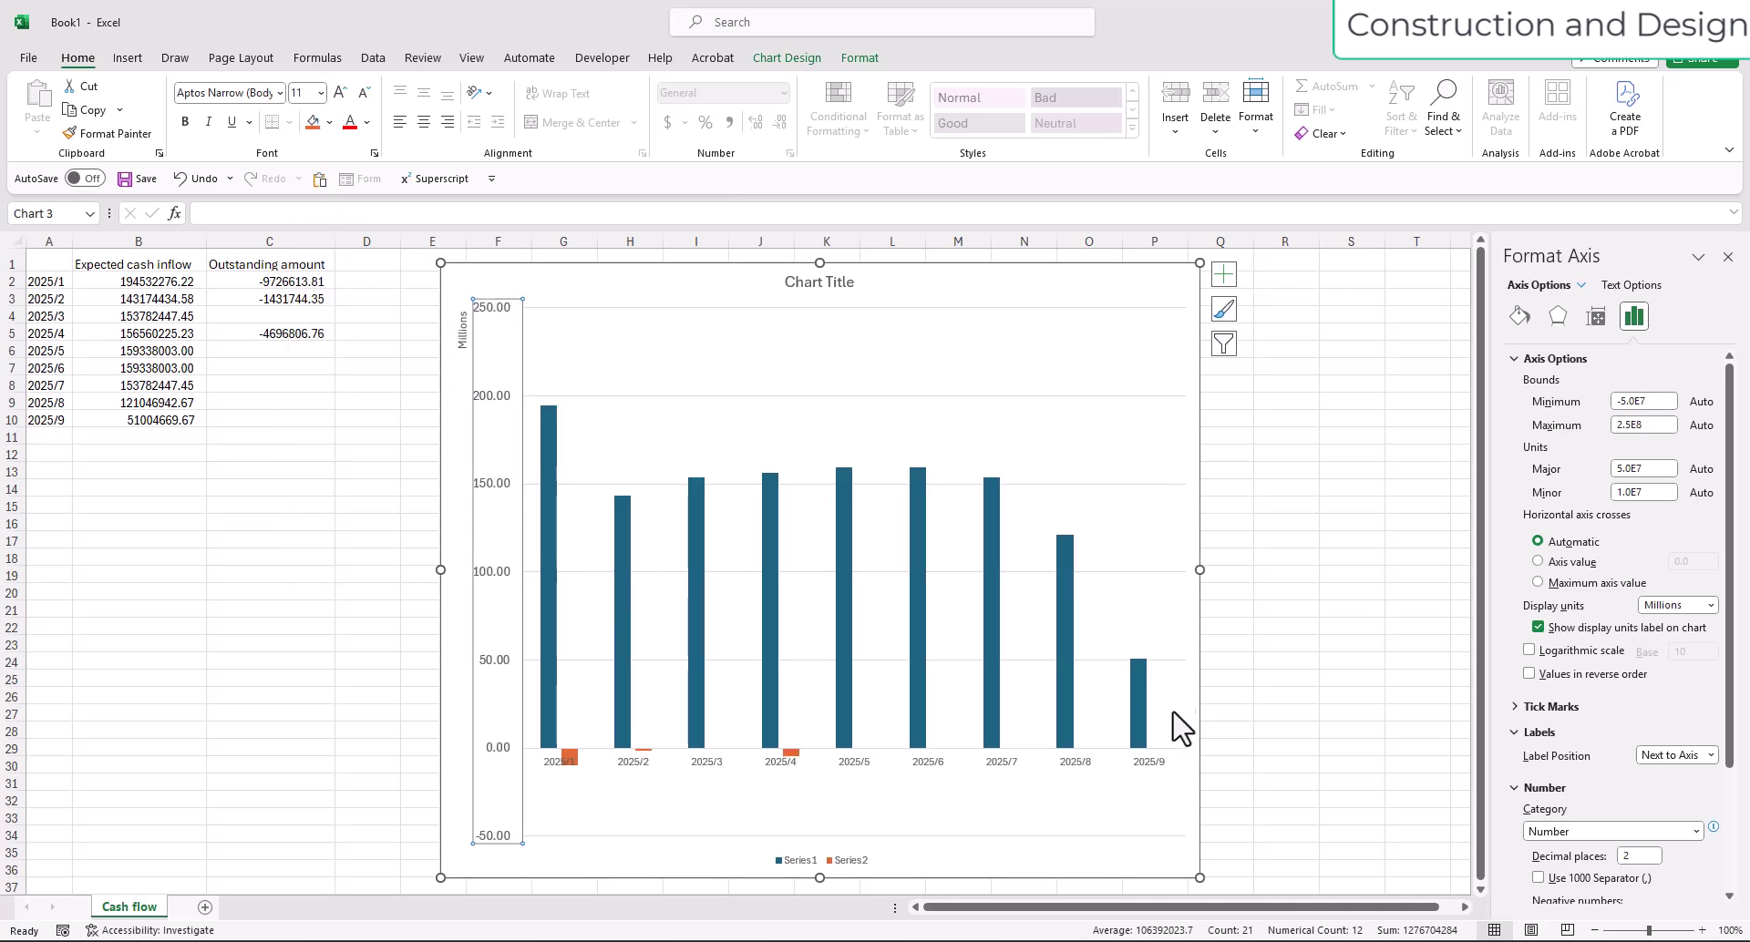
Apply the number format code 0.0 to the vertical axis labels.
scroll(1650, 688, down, 2)
scroll(1653, 698, down, 2)
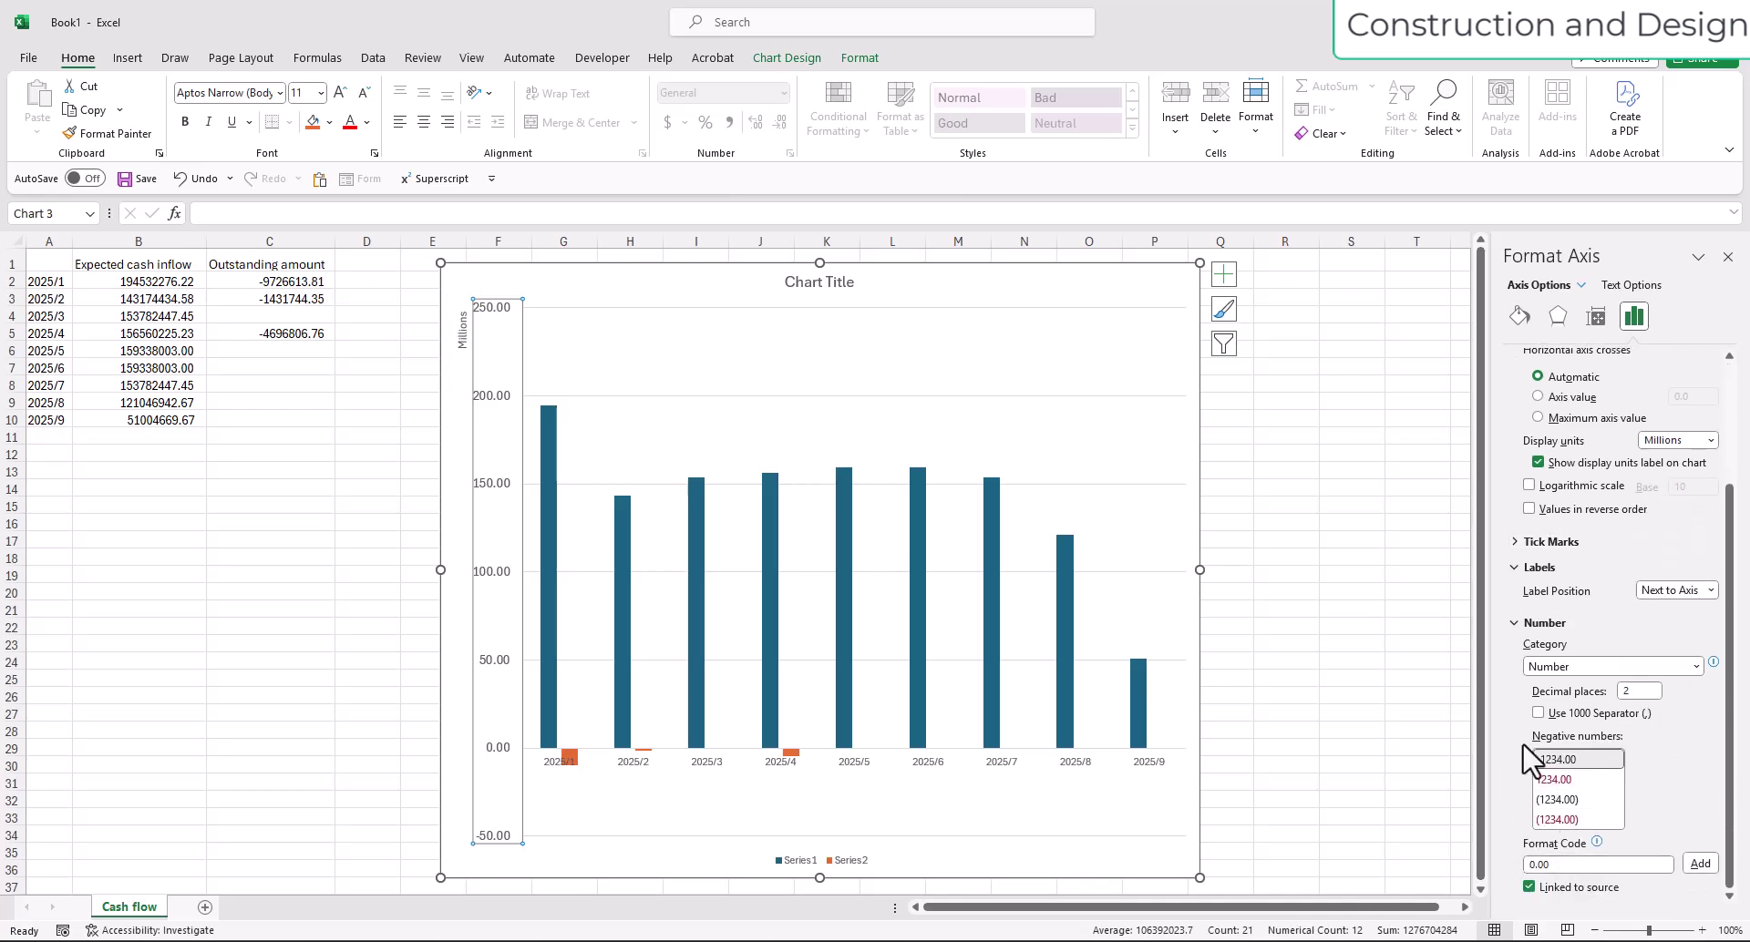
click(1549, 865)
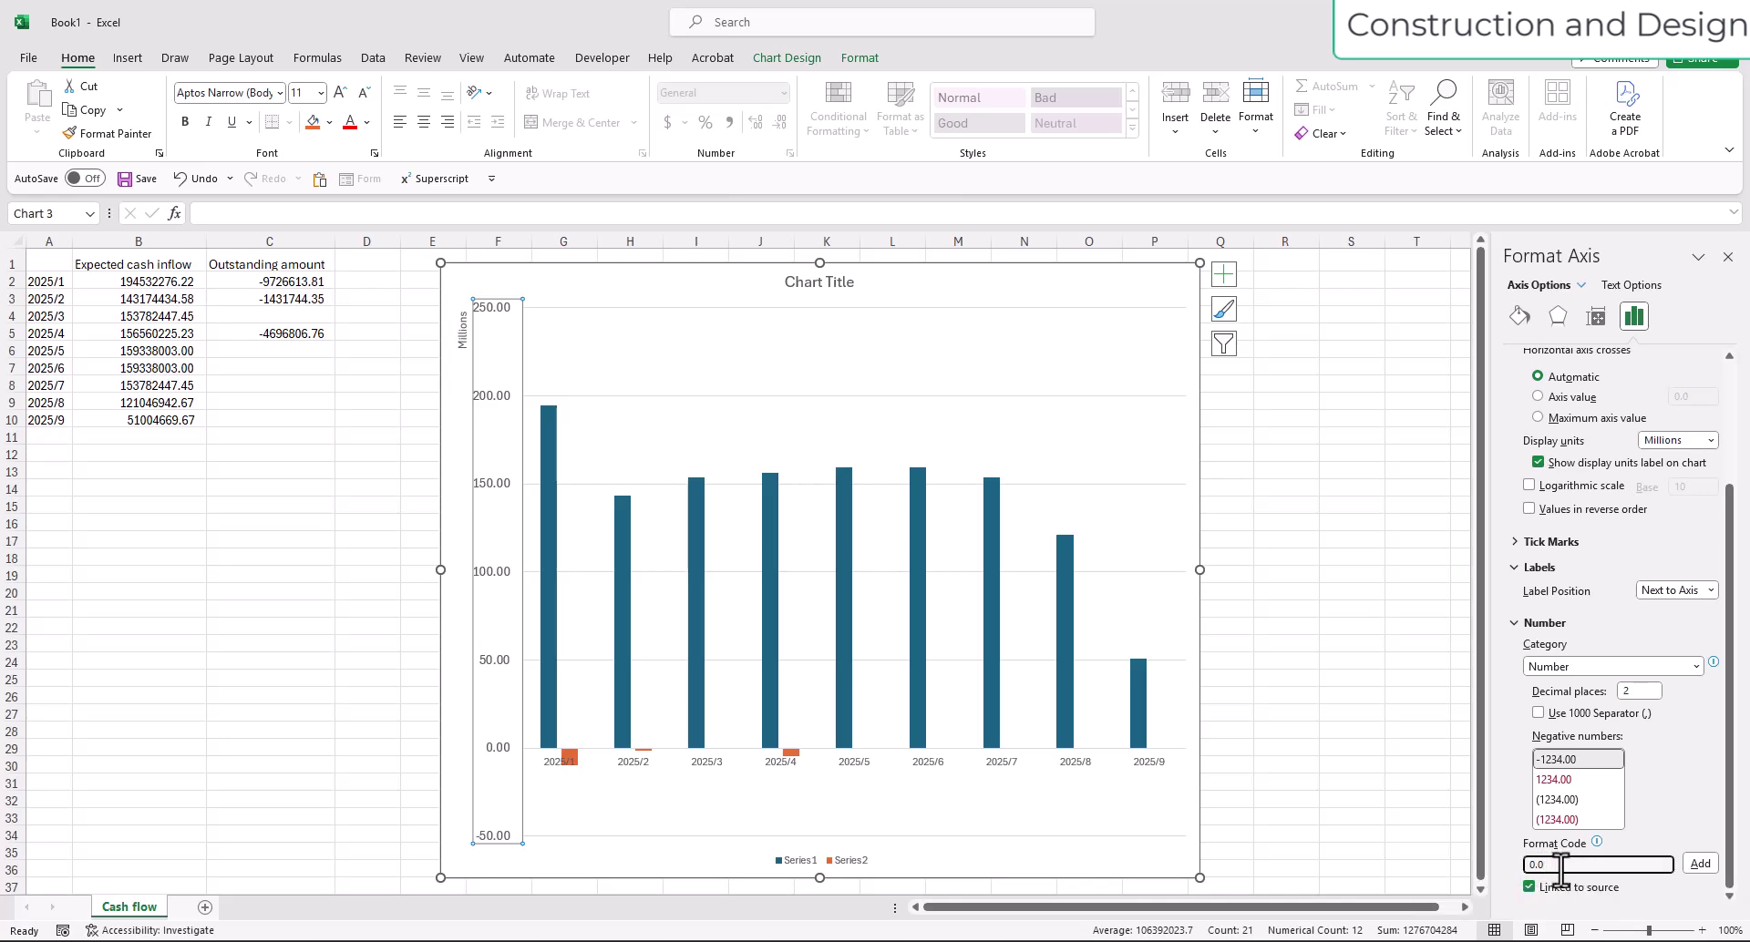
click(1701, 868)
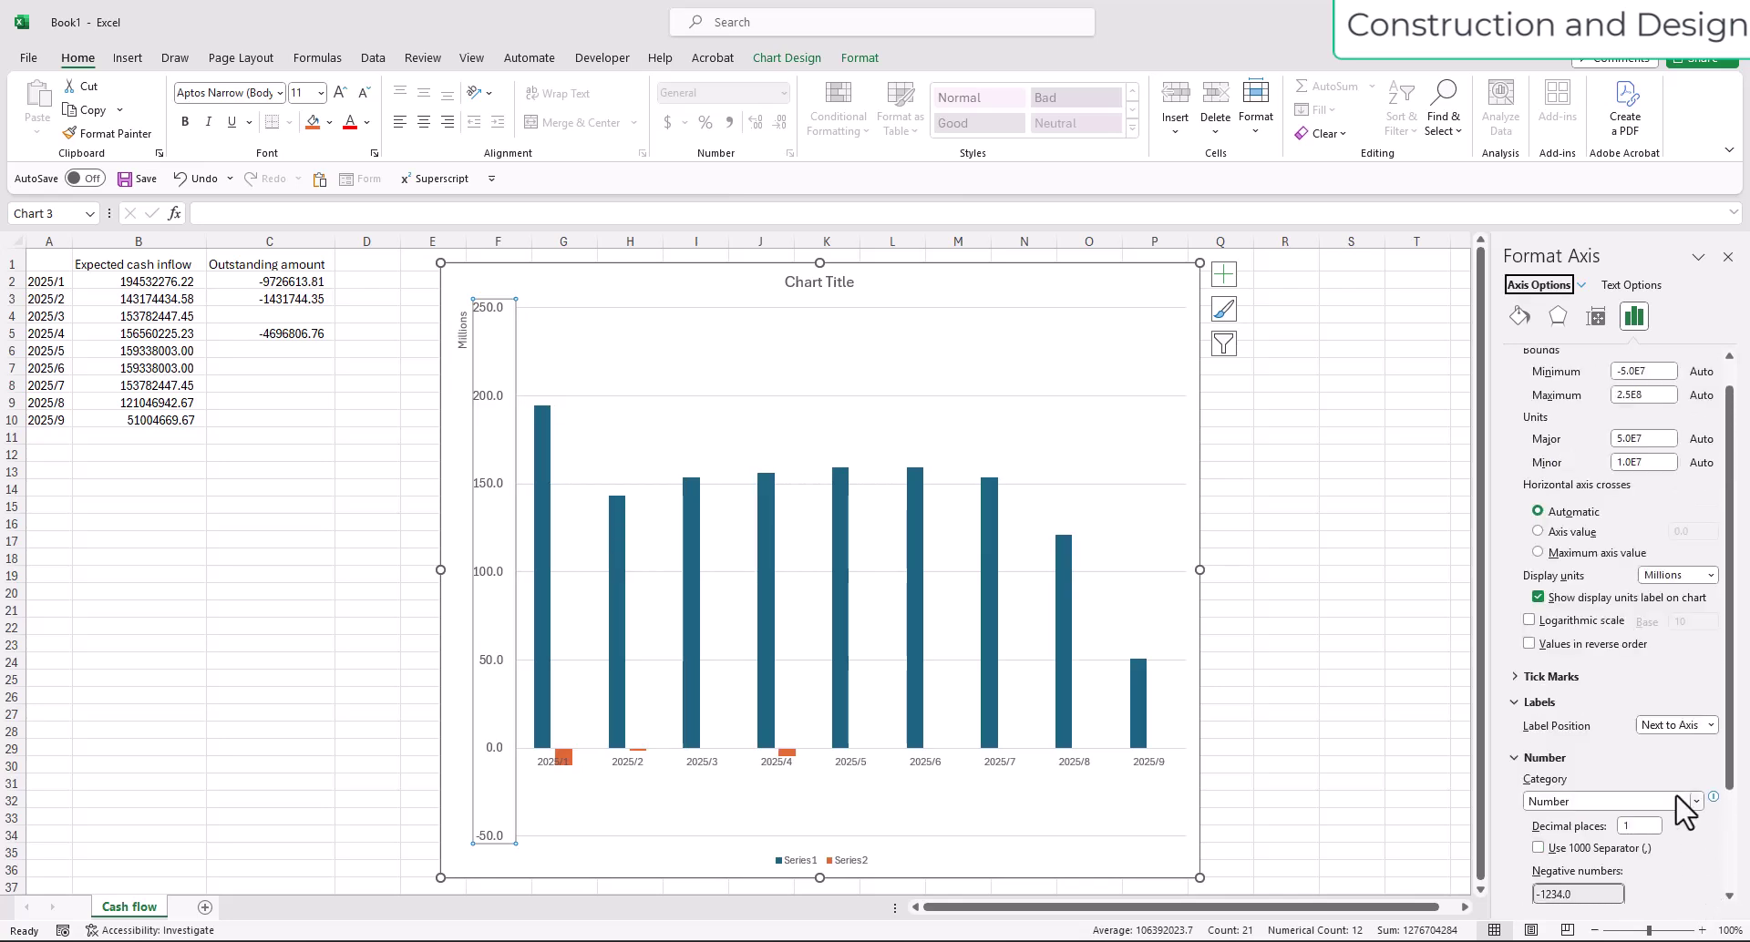
Apply the number format code 0 to the vertical axis labels.
scroll(1686, 811, down, 3)
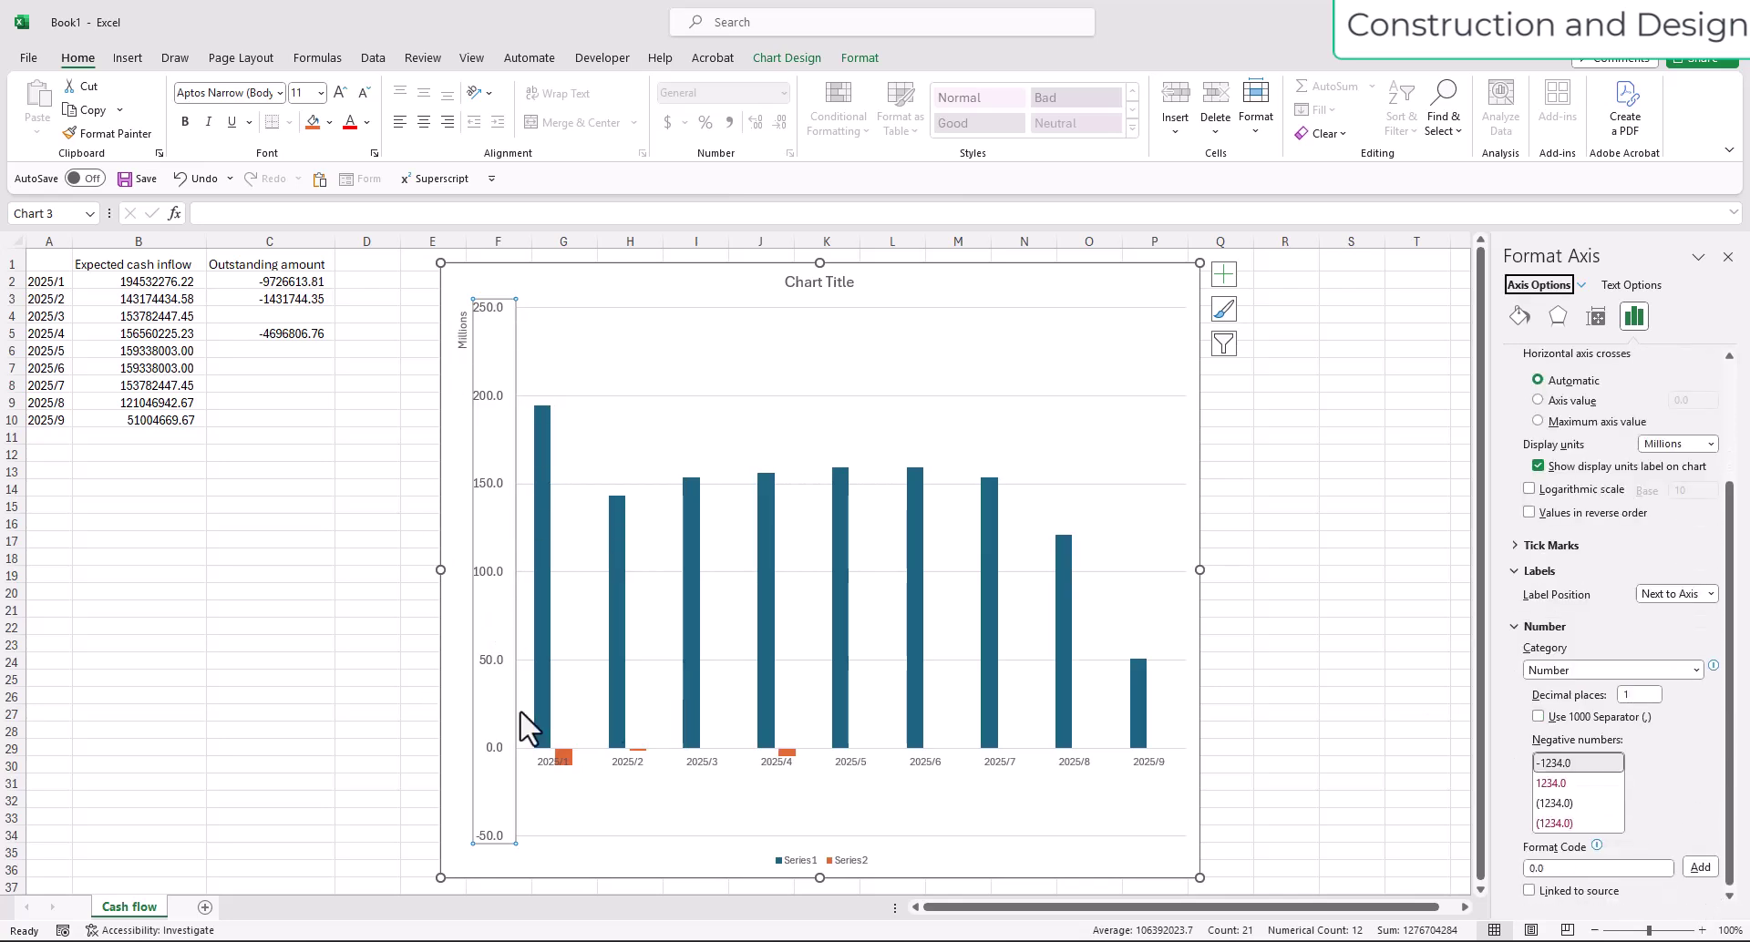
click(1549, 867)
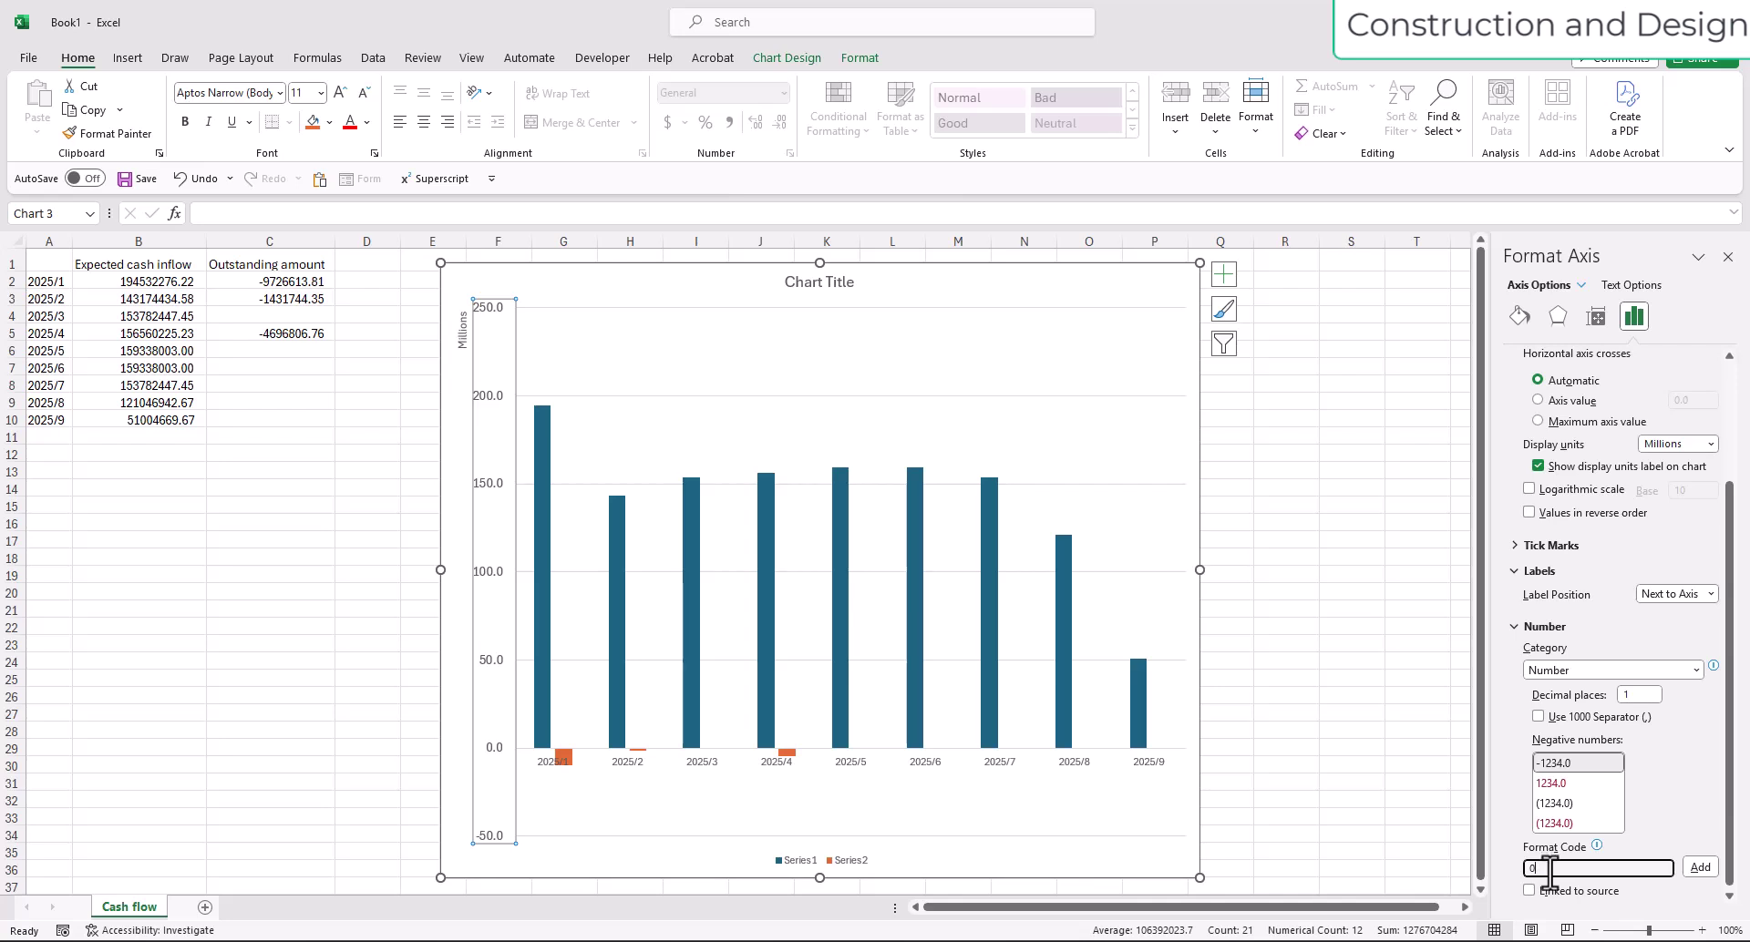
click(1701, 870)
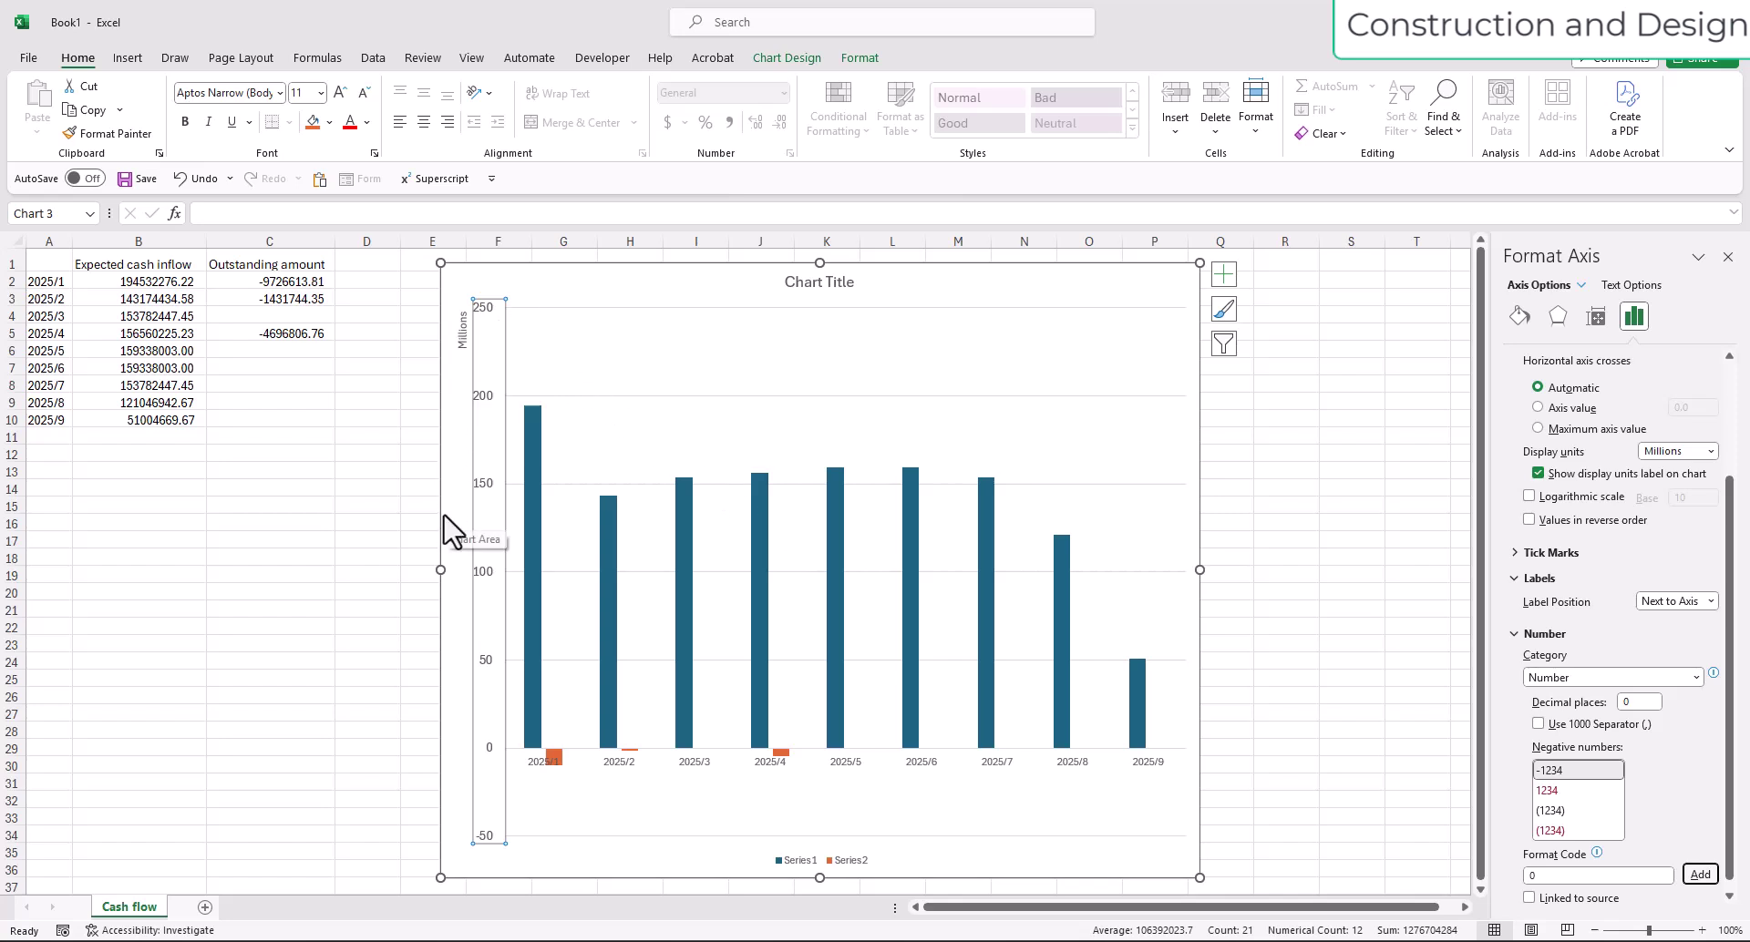
Move the Millions label down to about the middle of the vertical axis and set its font size to 16.
click(458, 340)
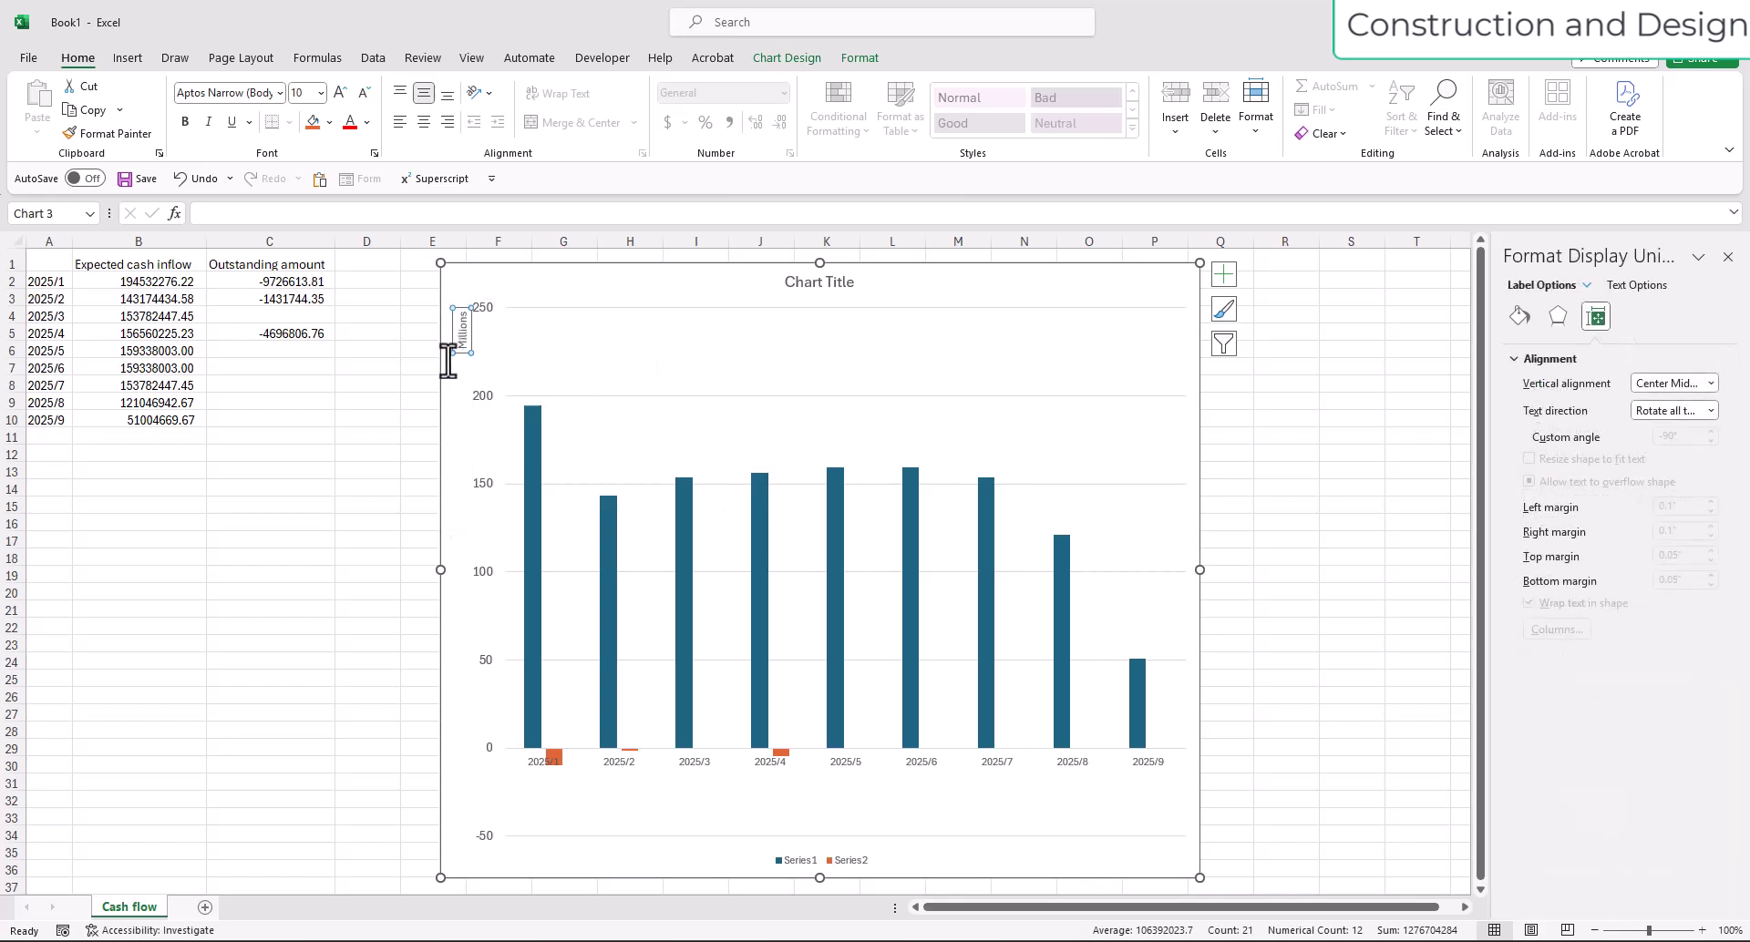
drag(462, 352, 458, 552)
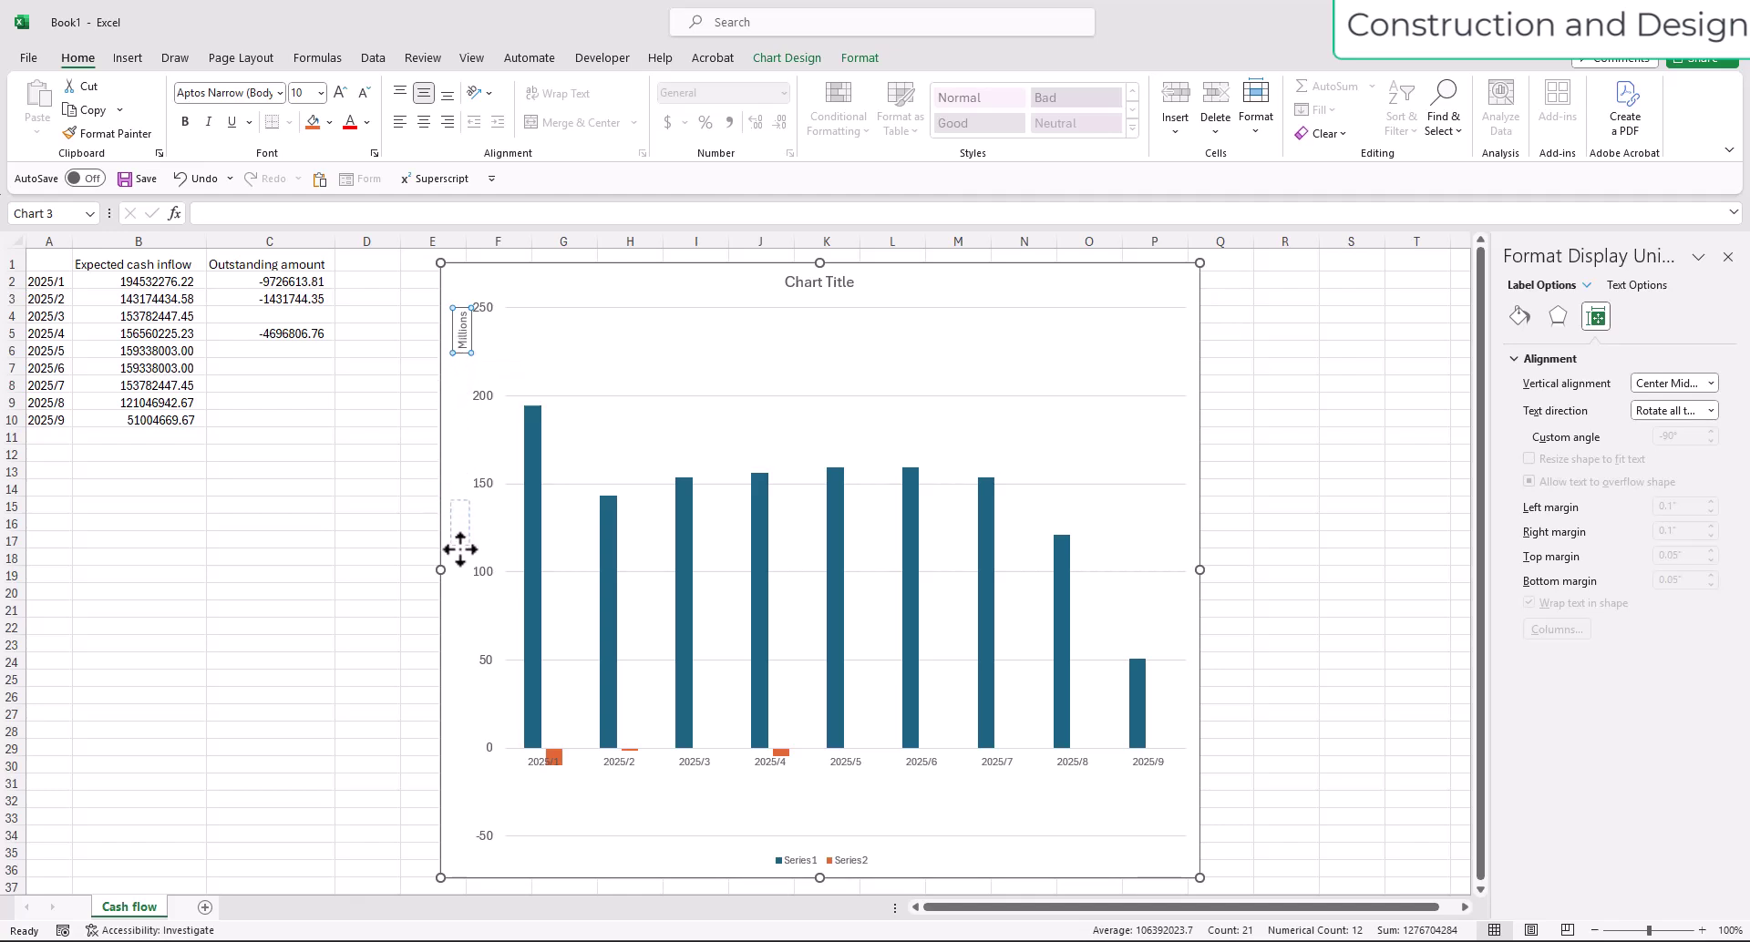
drag(460, 549, 460, 550)
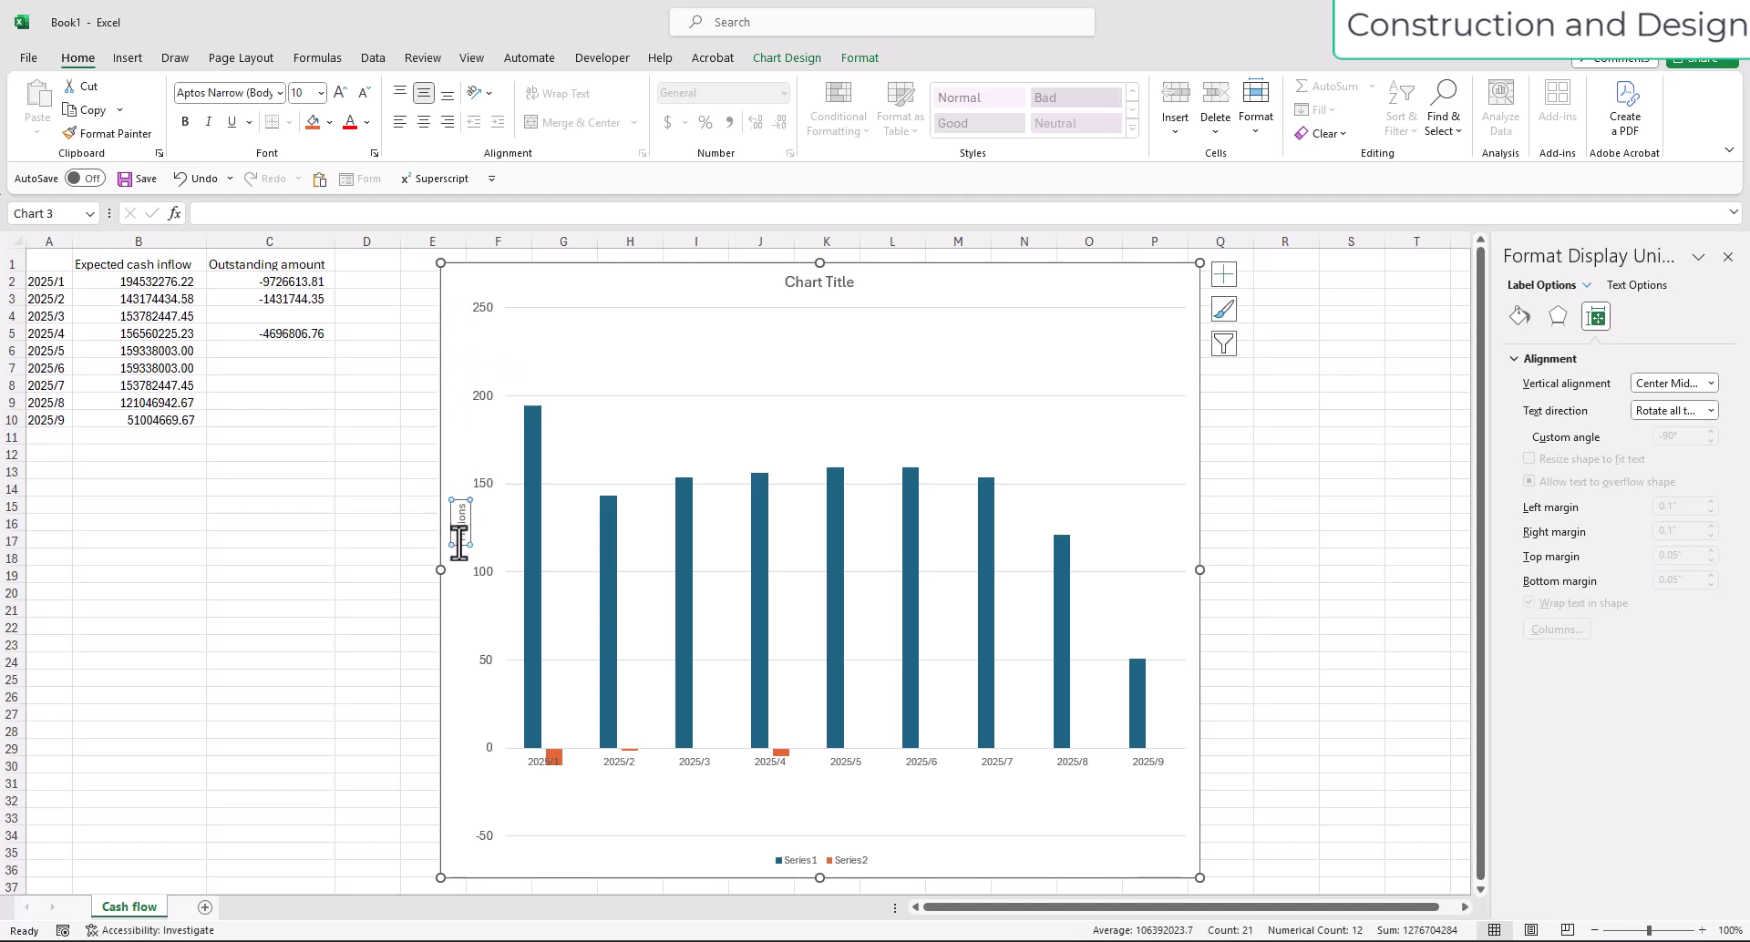
click(321, 93)
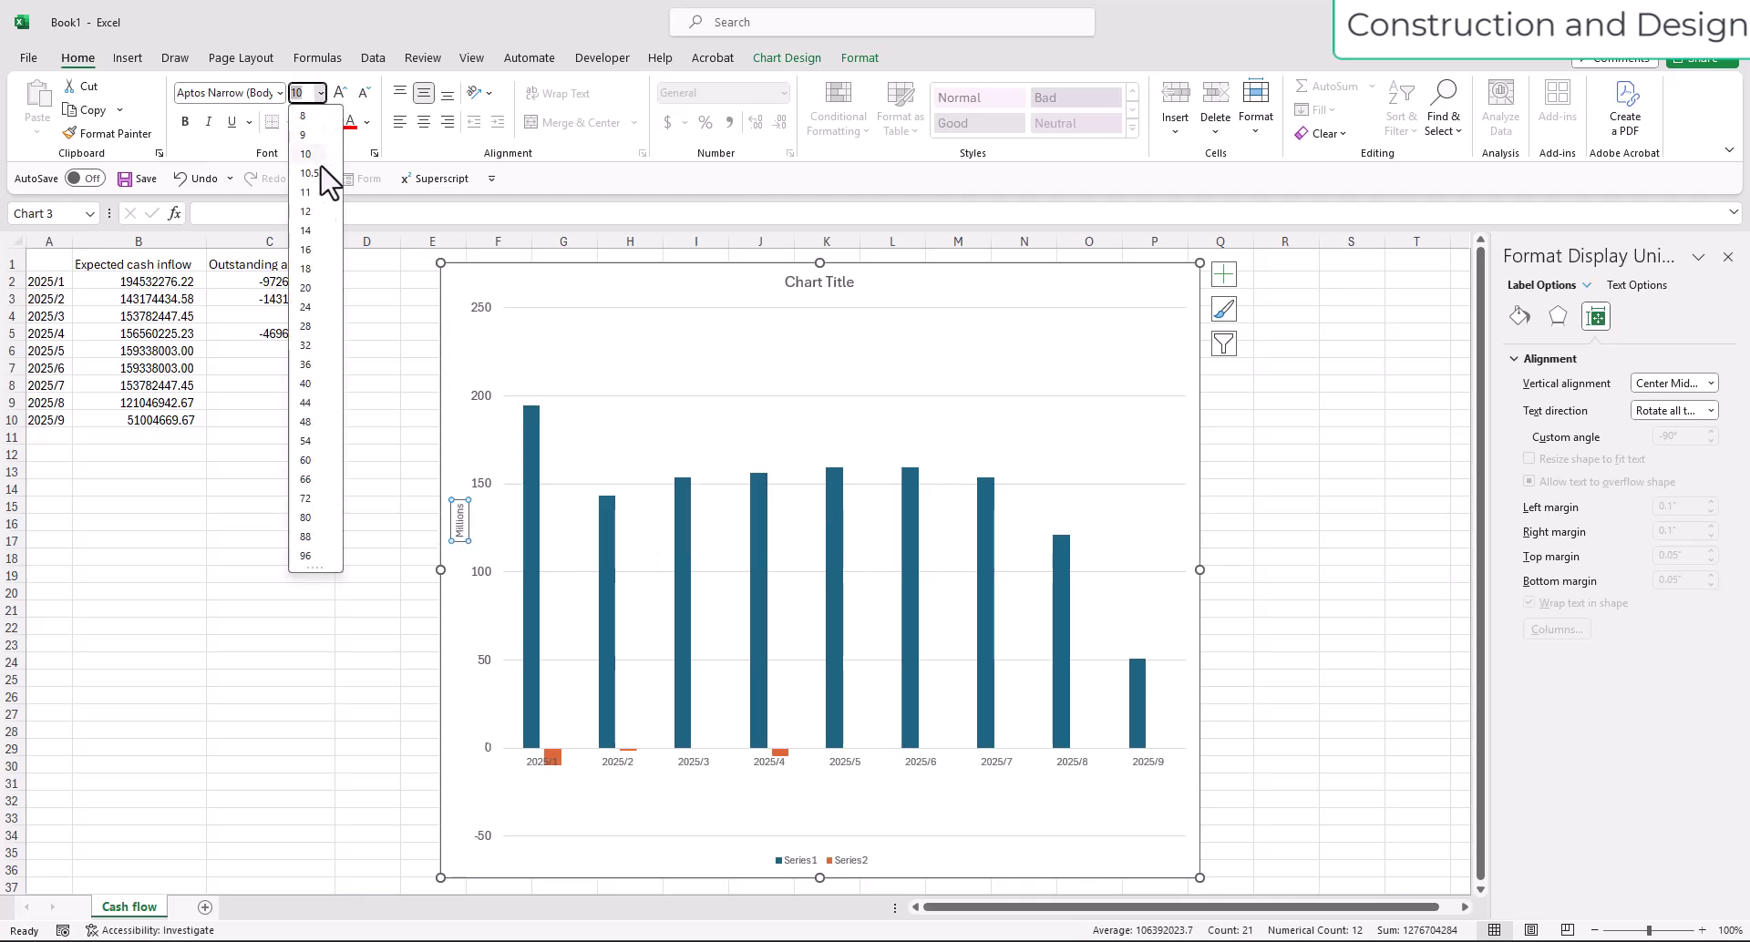
click(315, 250)
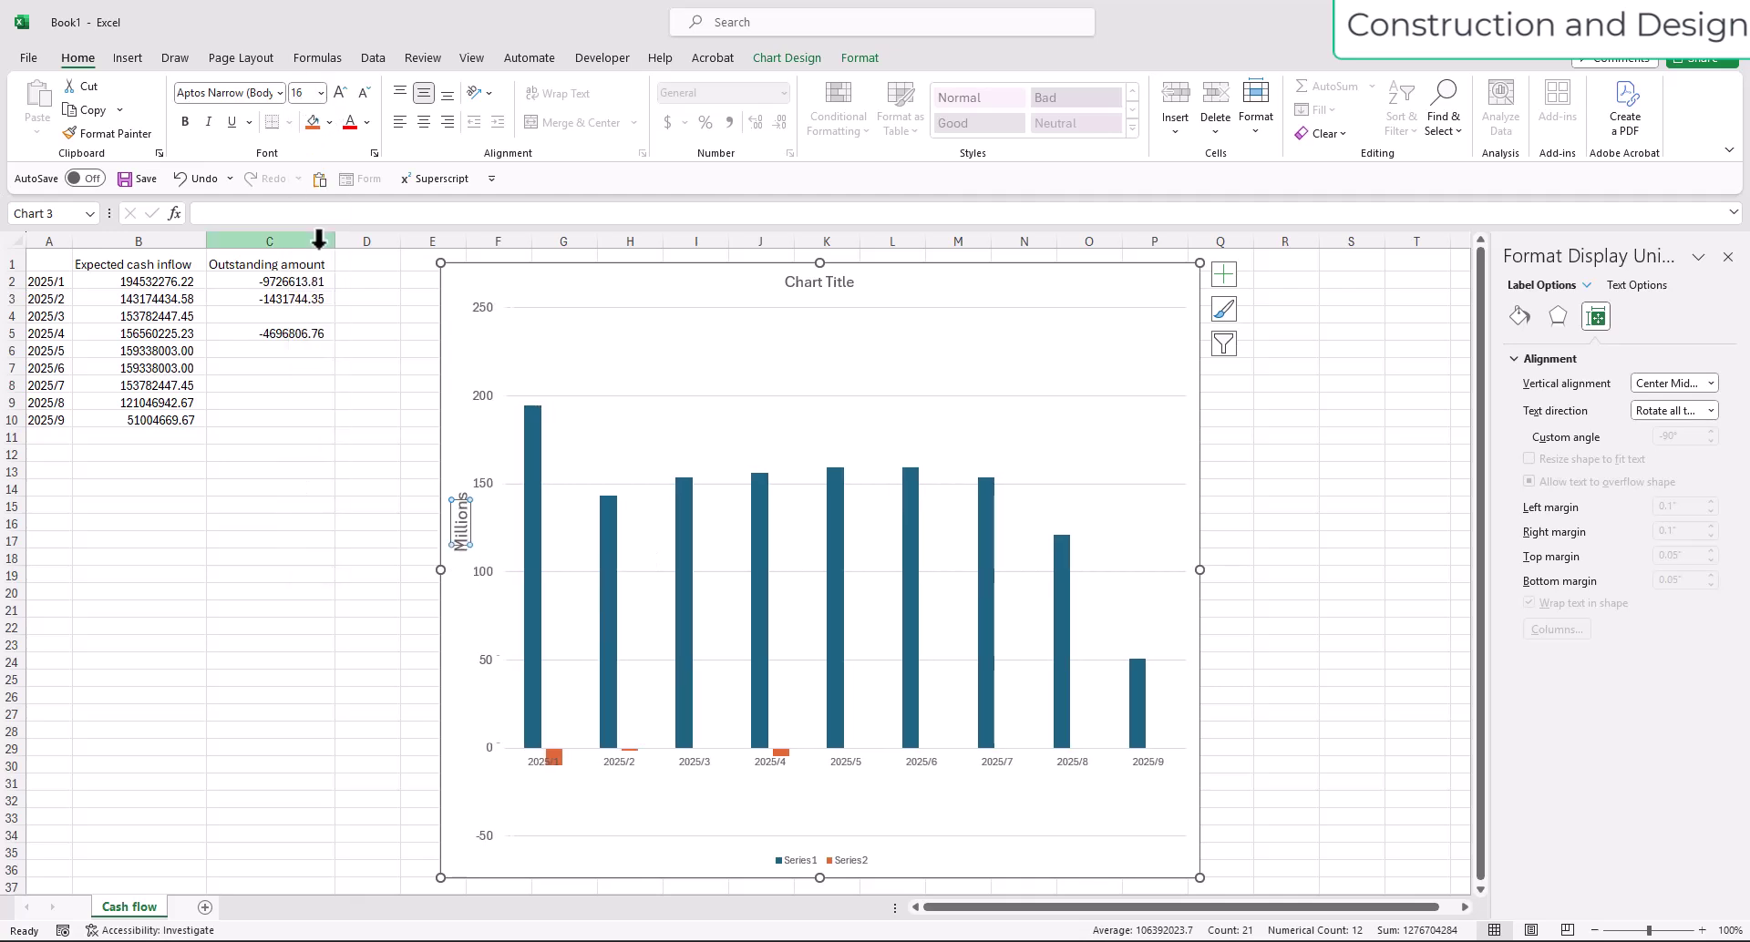
click(691, 825)
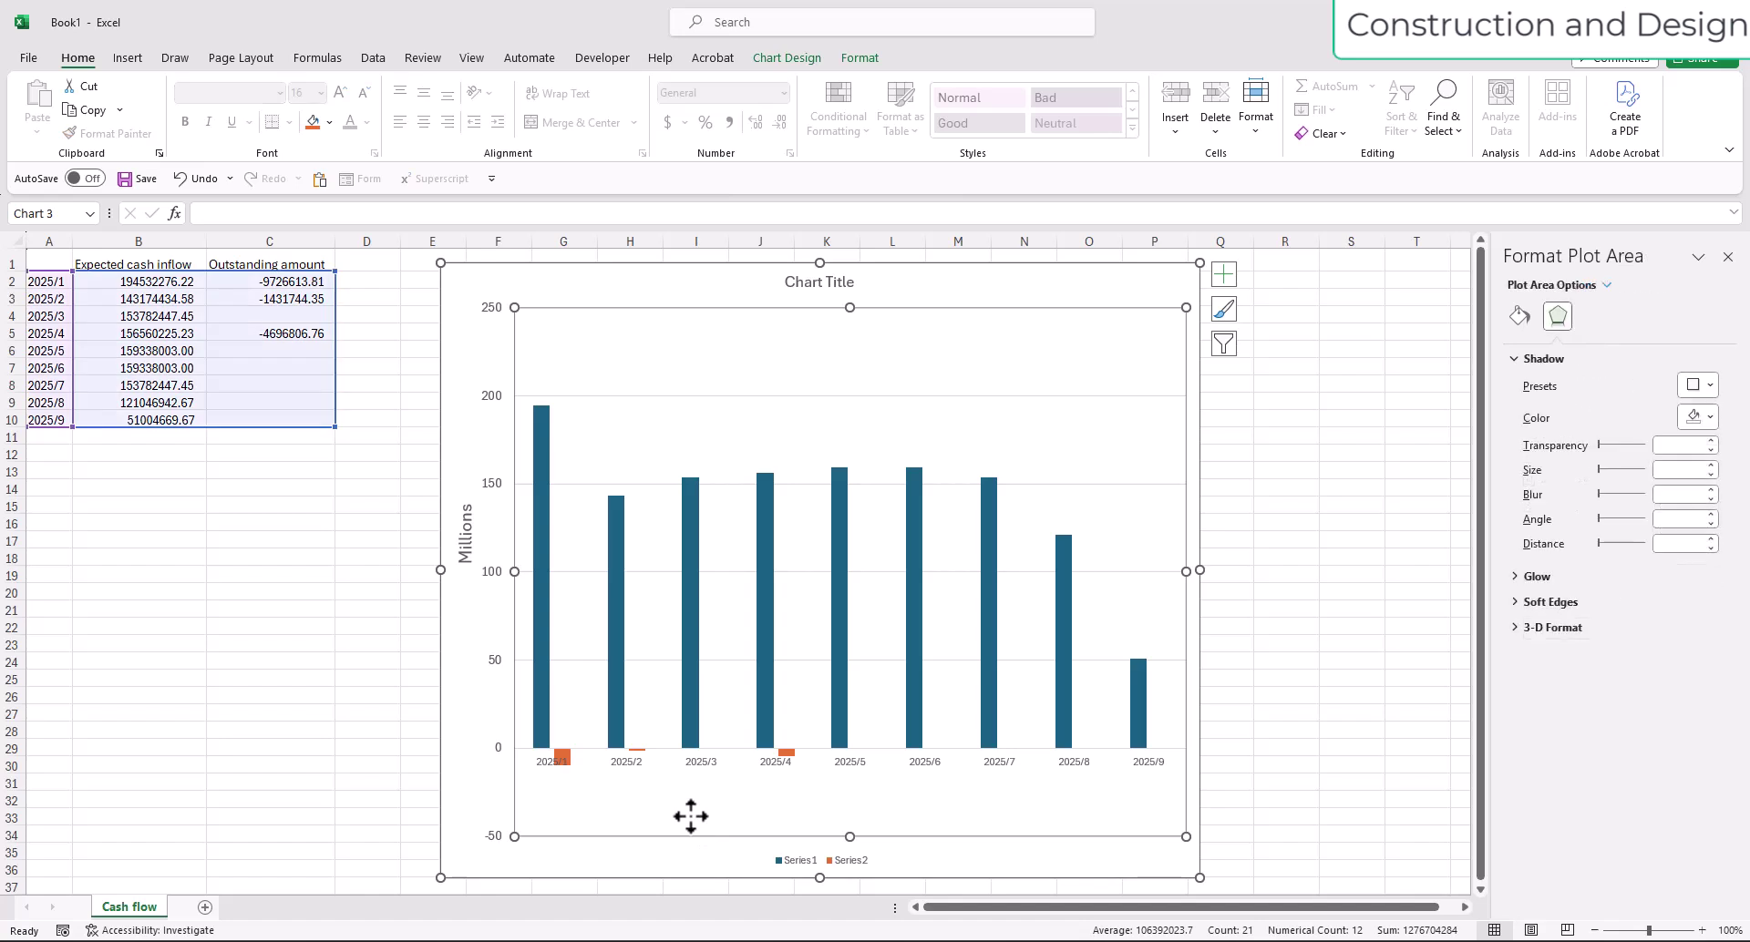
click(996, 293)
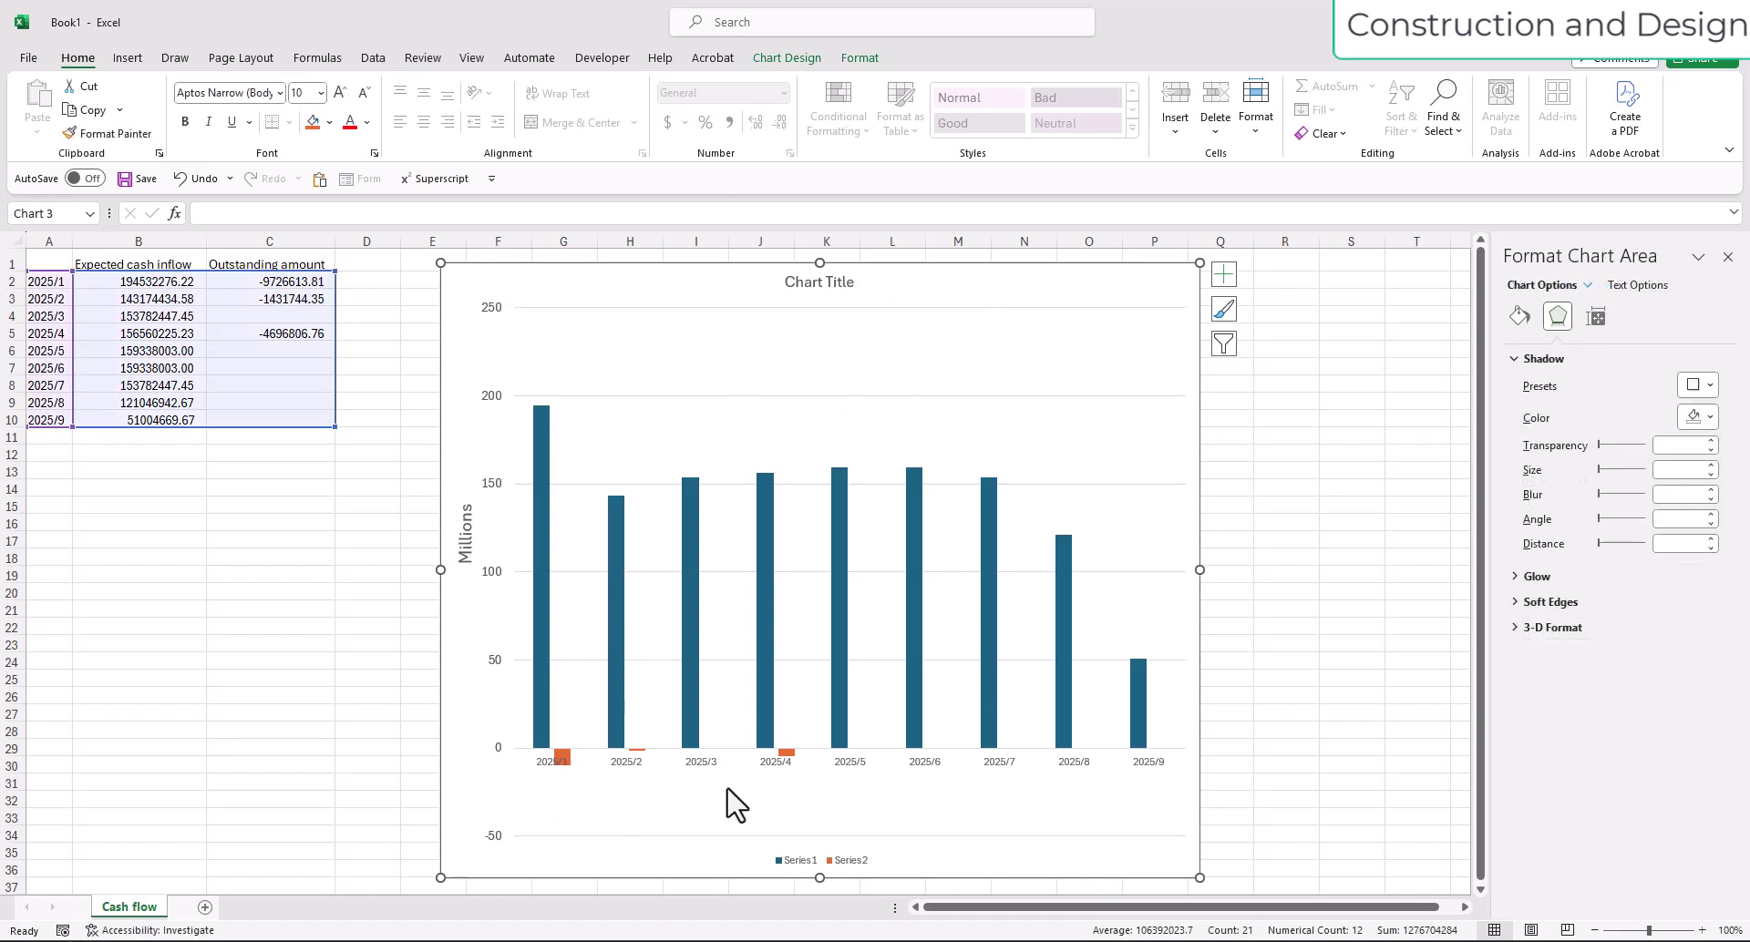
Set the column series overlap to 100% and the gap width to 67%.
click(623, 550)
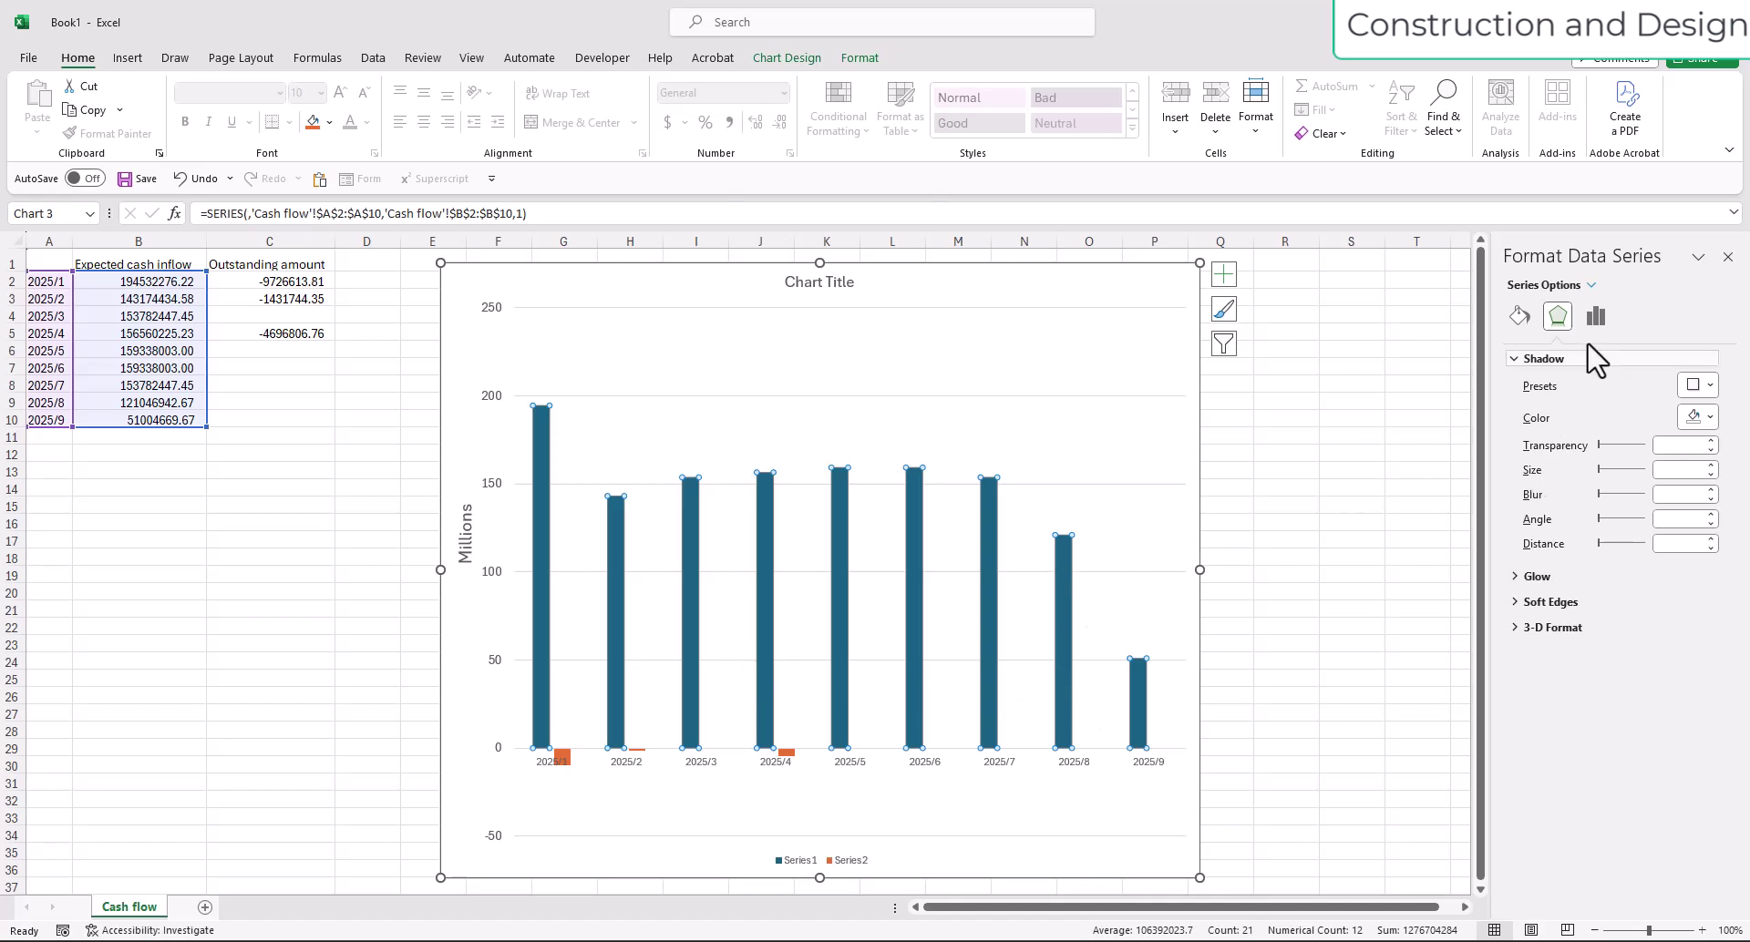
click(1596, 316)
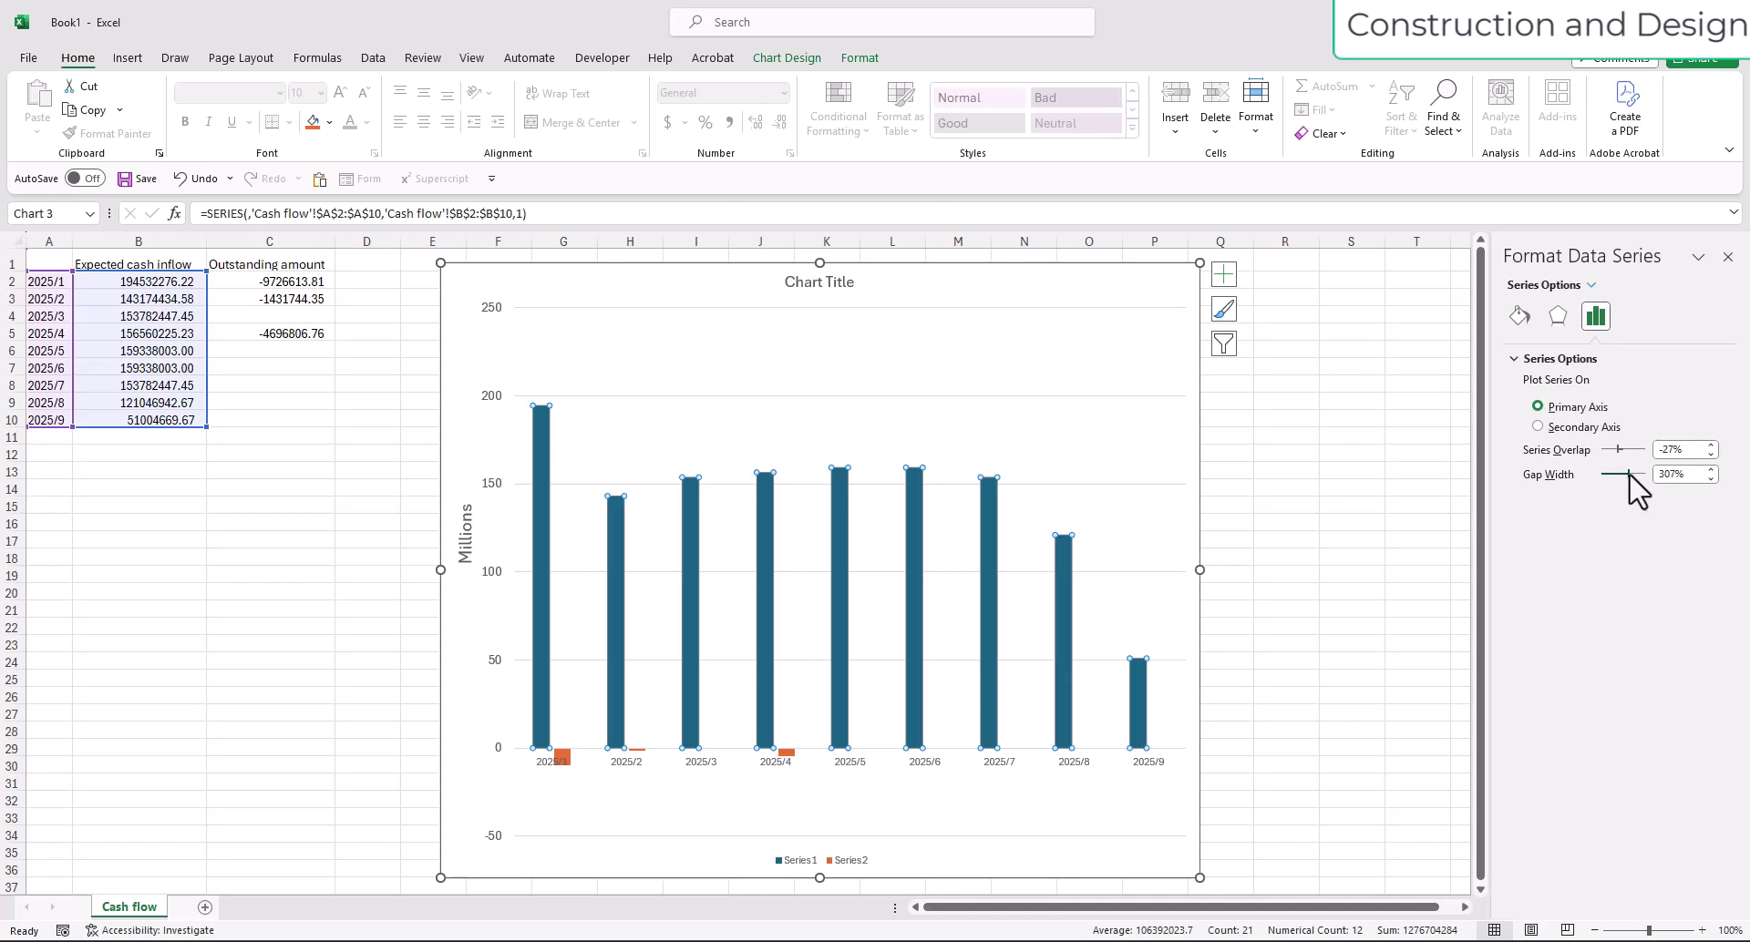
drag(1616, 472, 1618, 459)
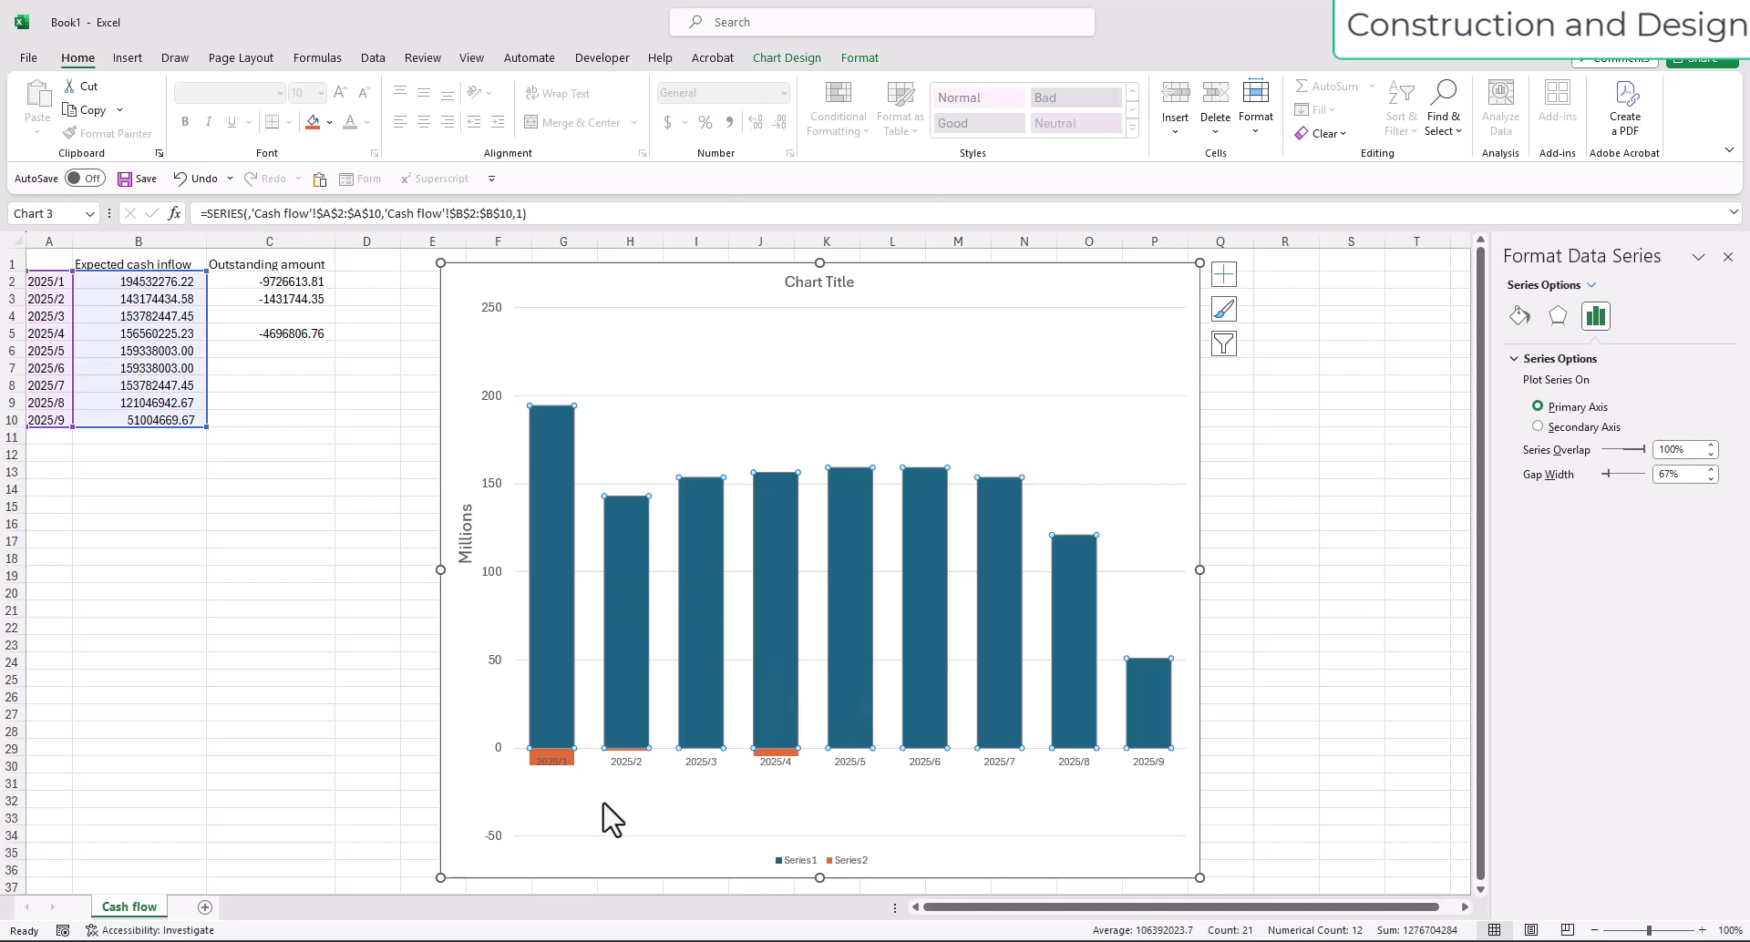
click(668, 767)
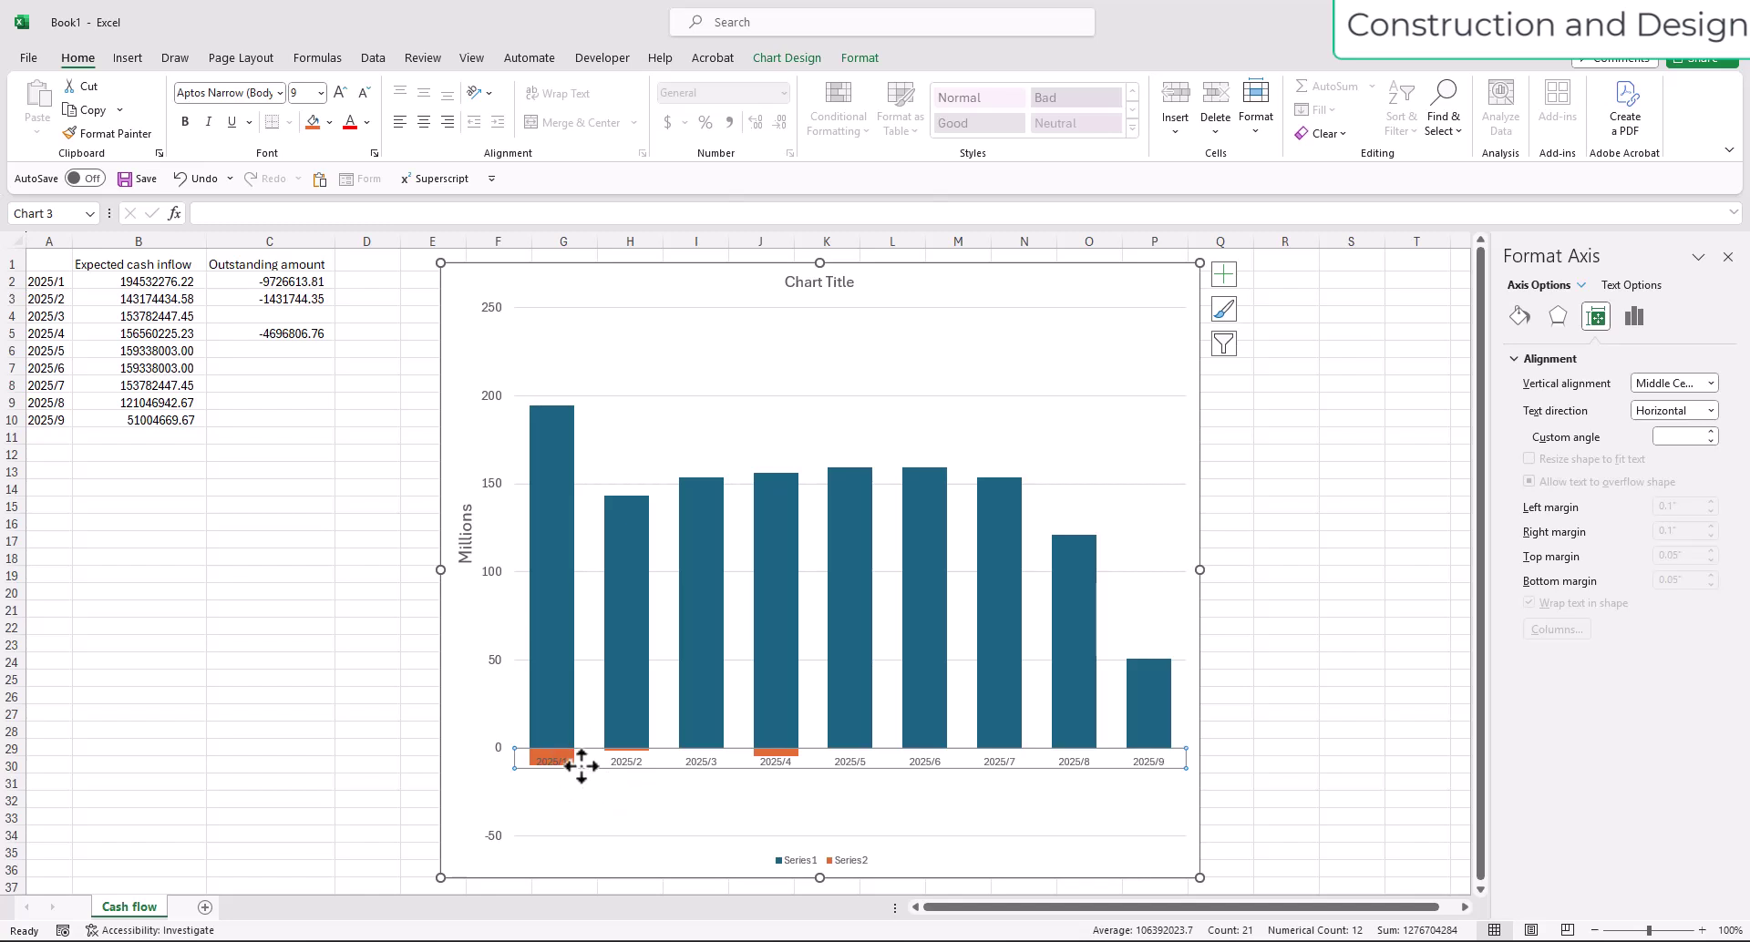
click(613, 774)
Add data labels to the expected cash inflow columns.
click(544, 659)
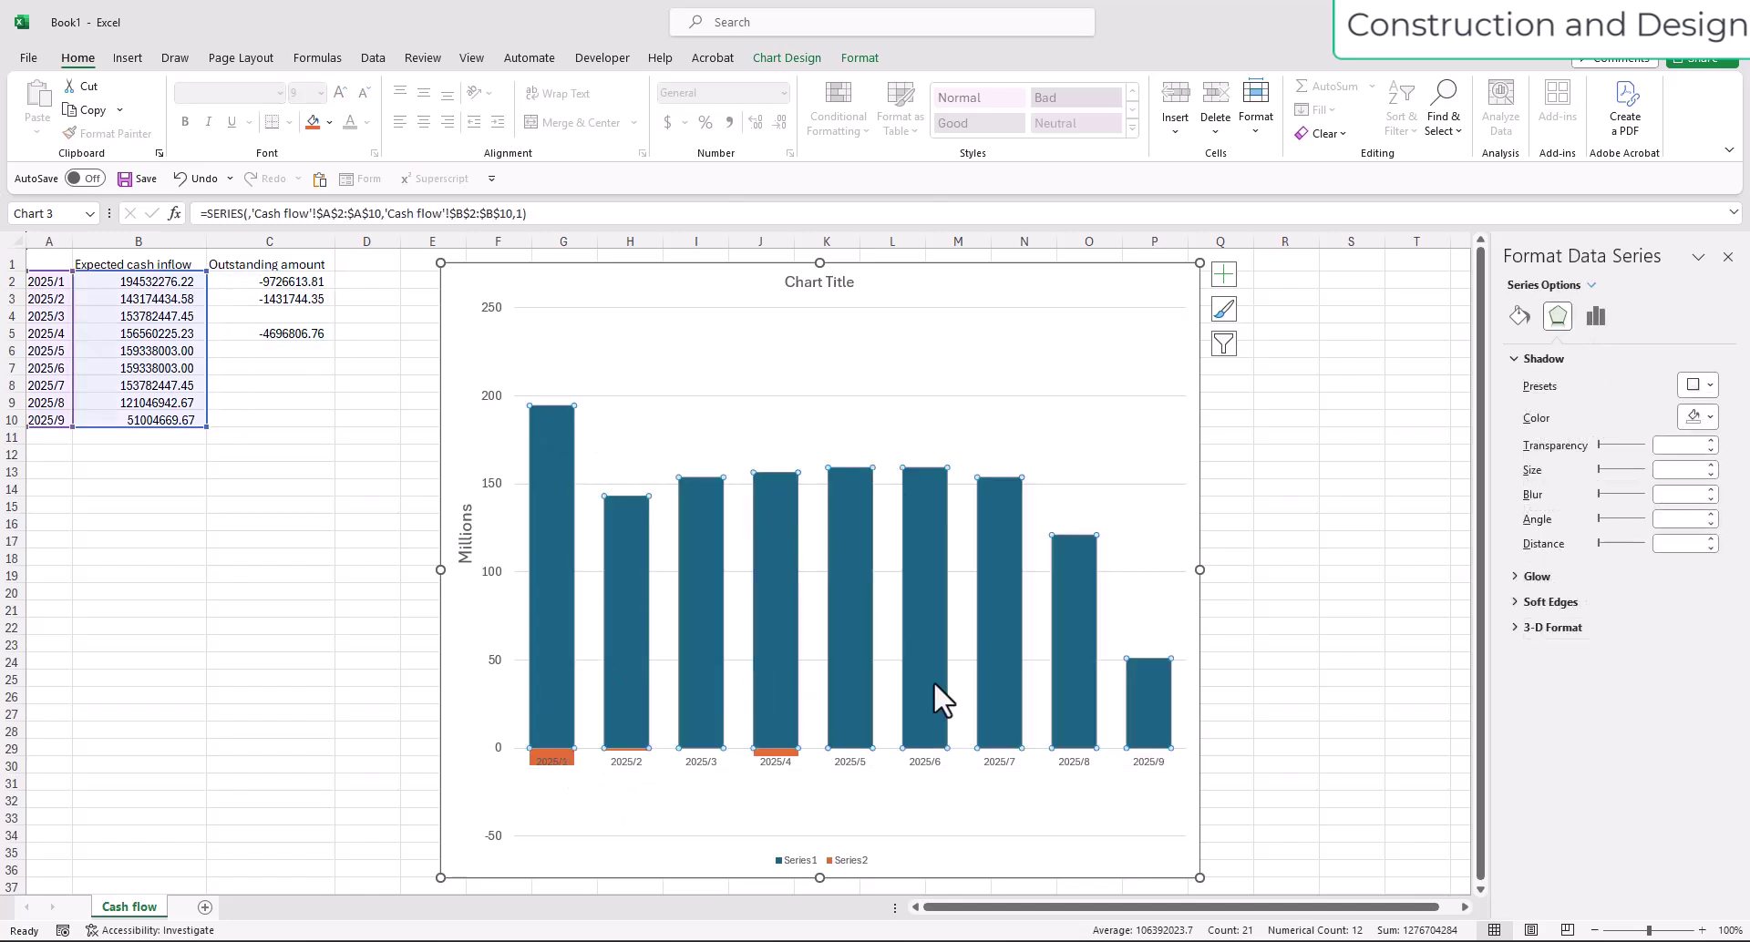
click(1223, 277)
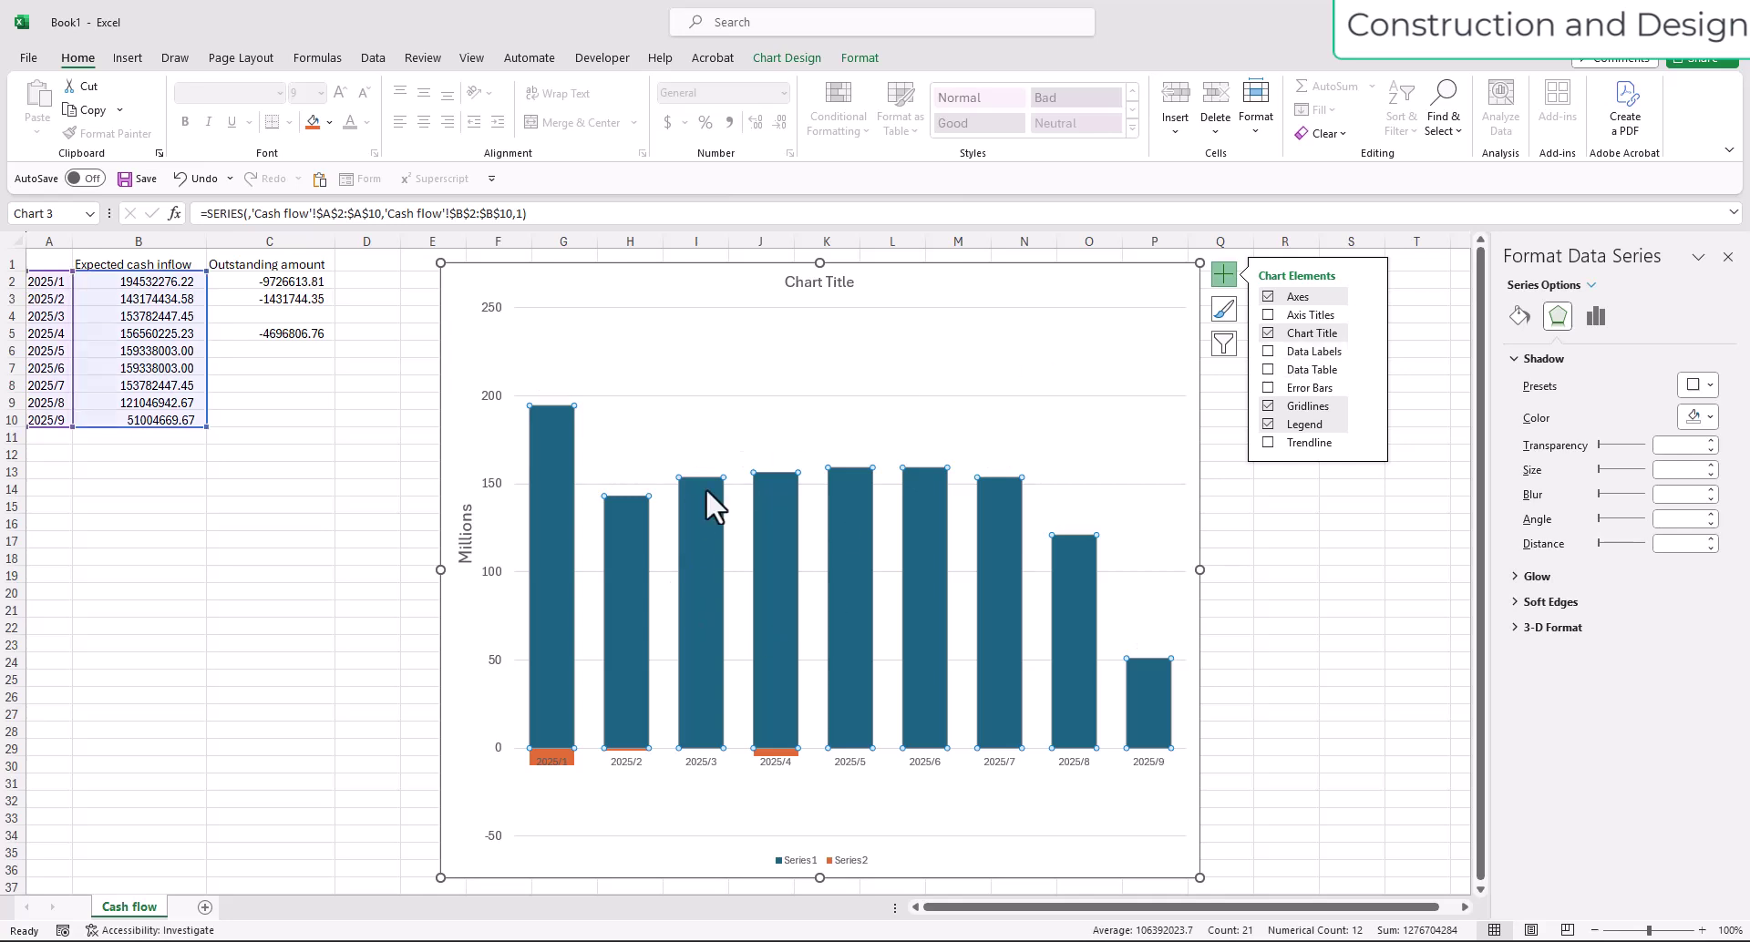
click(1269, 354)
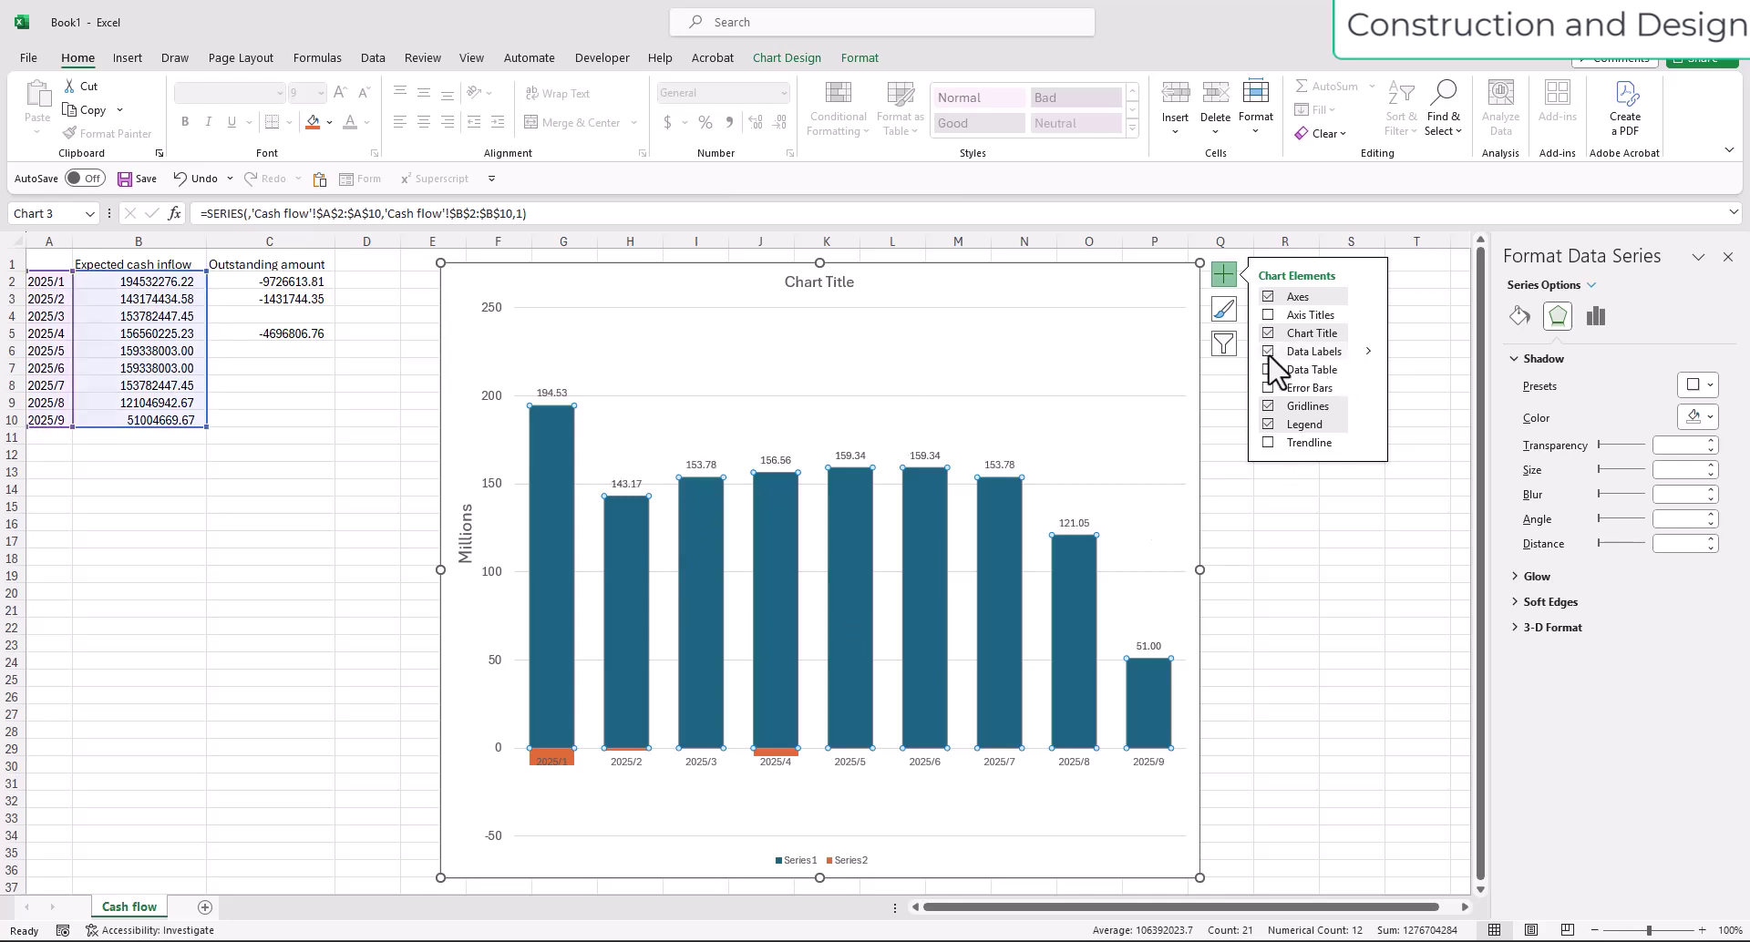
click(1368, 351)
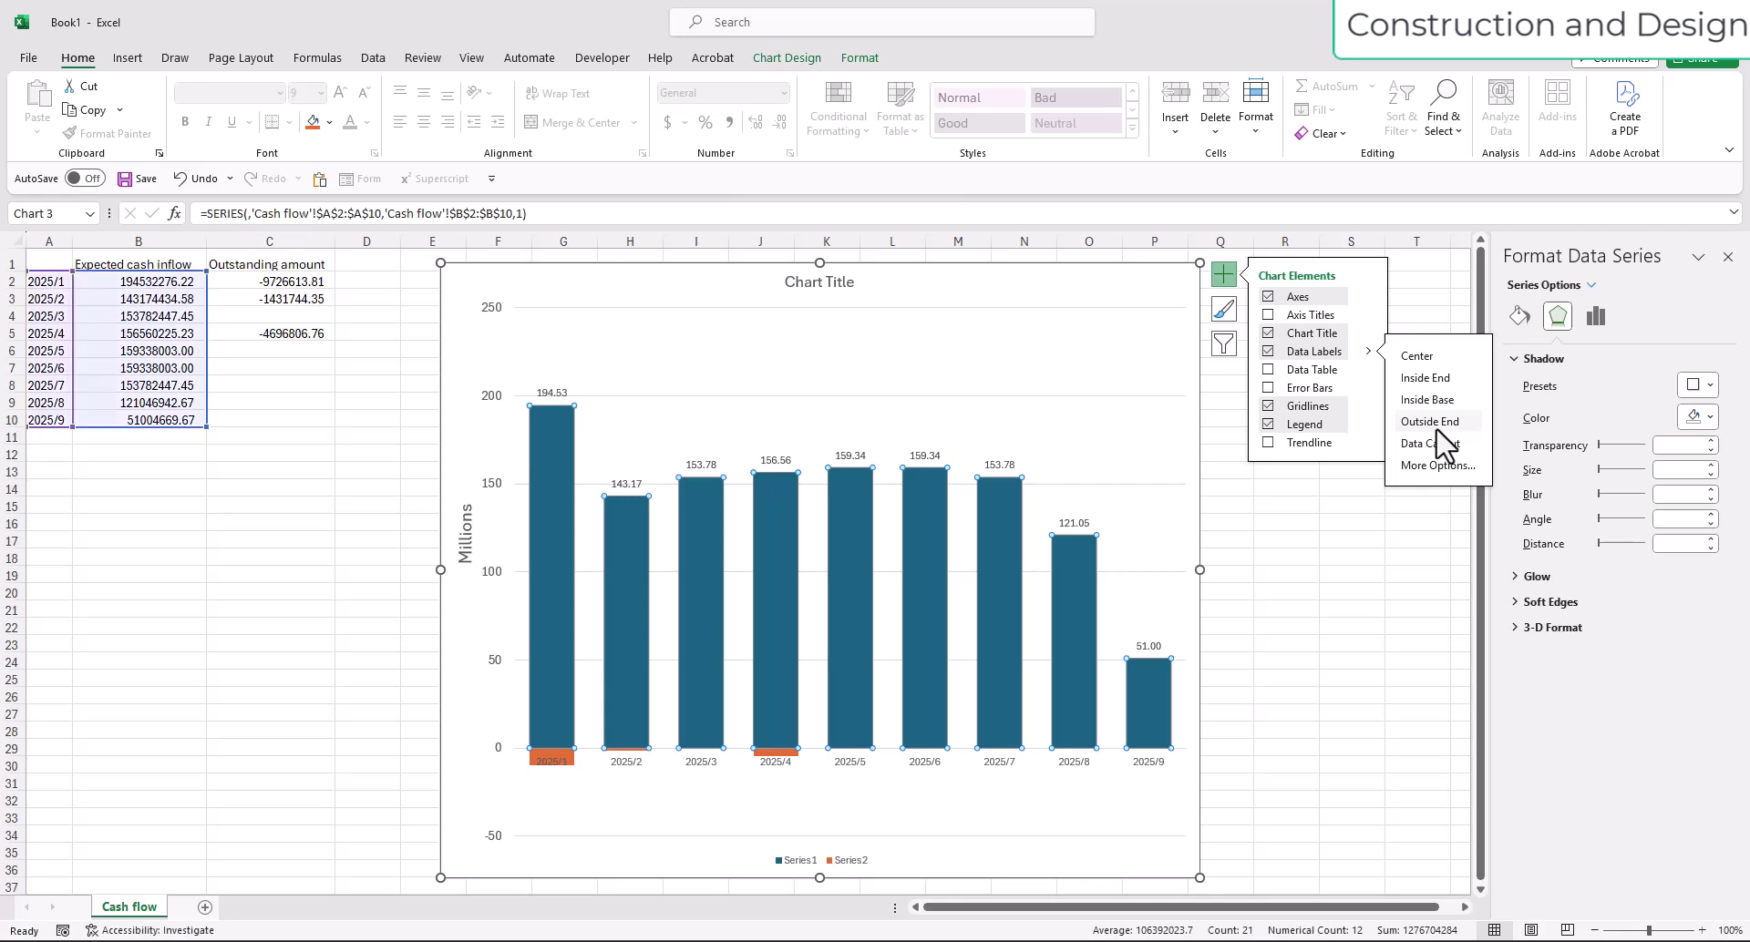
click(836, 356)
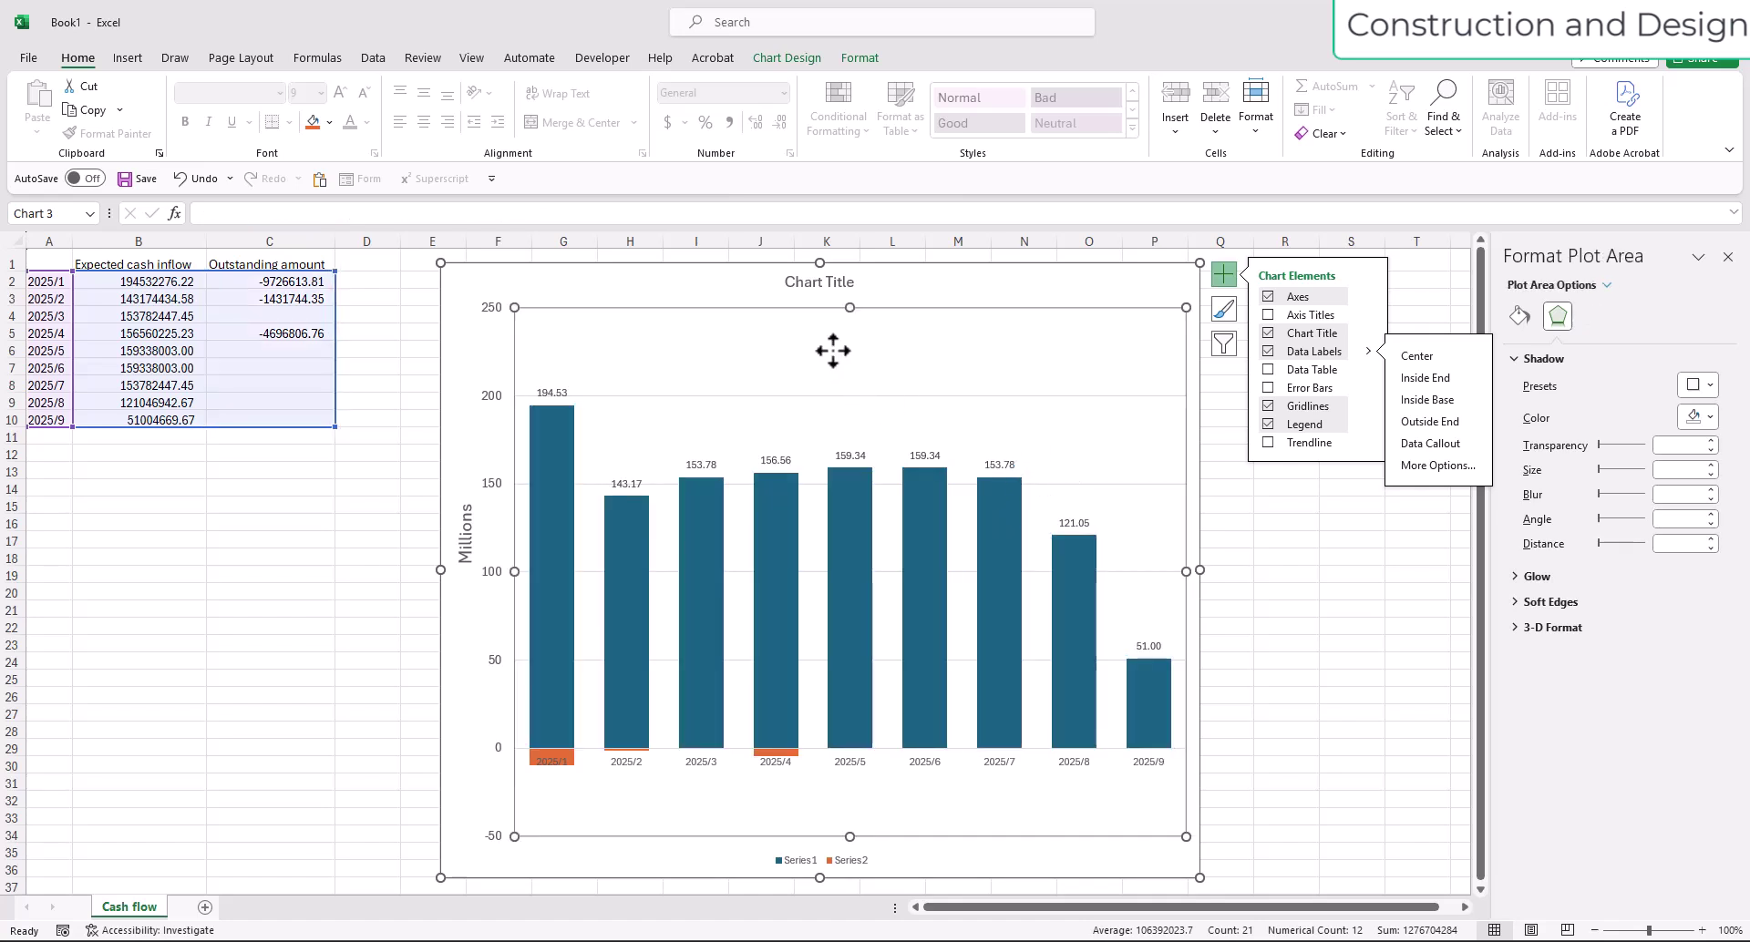
click(557, 761)
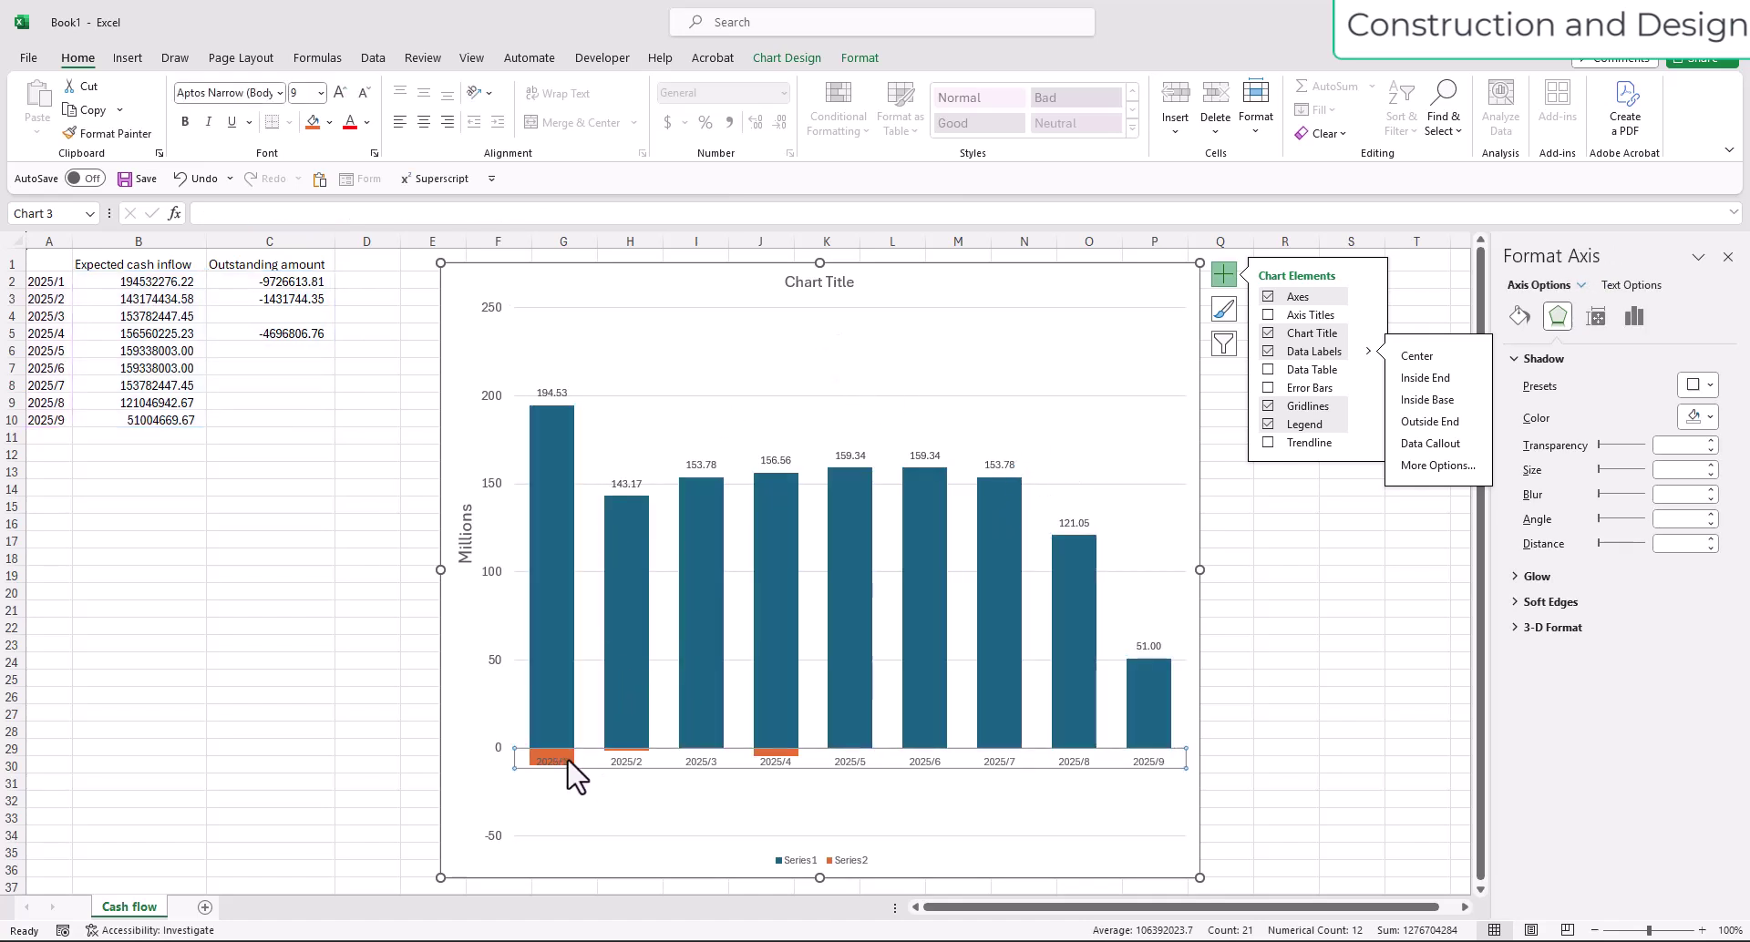
click(922, 376)
click(648, 762)
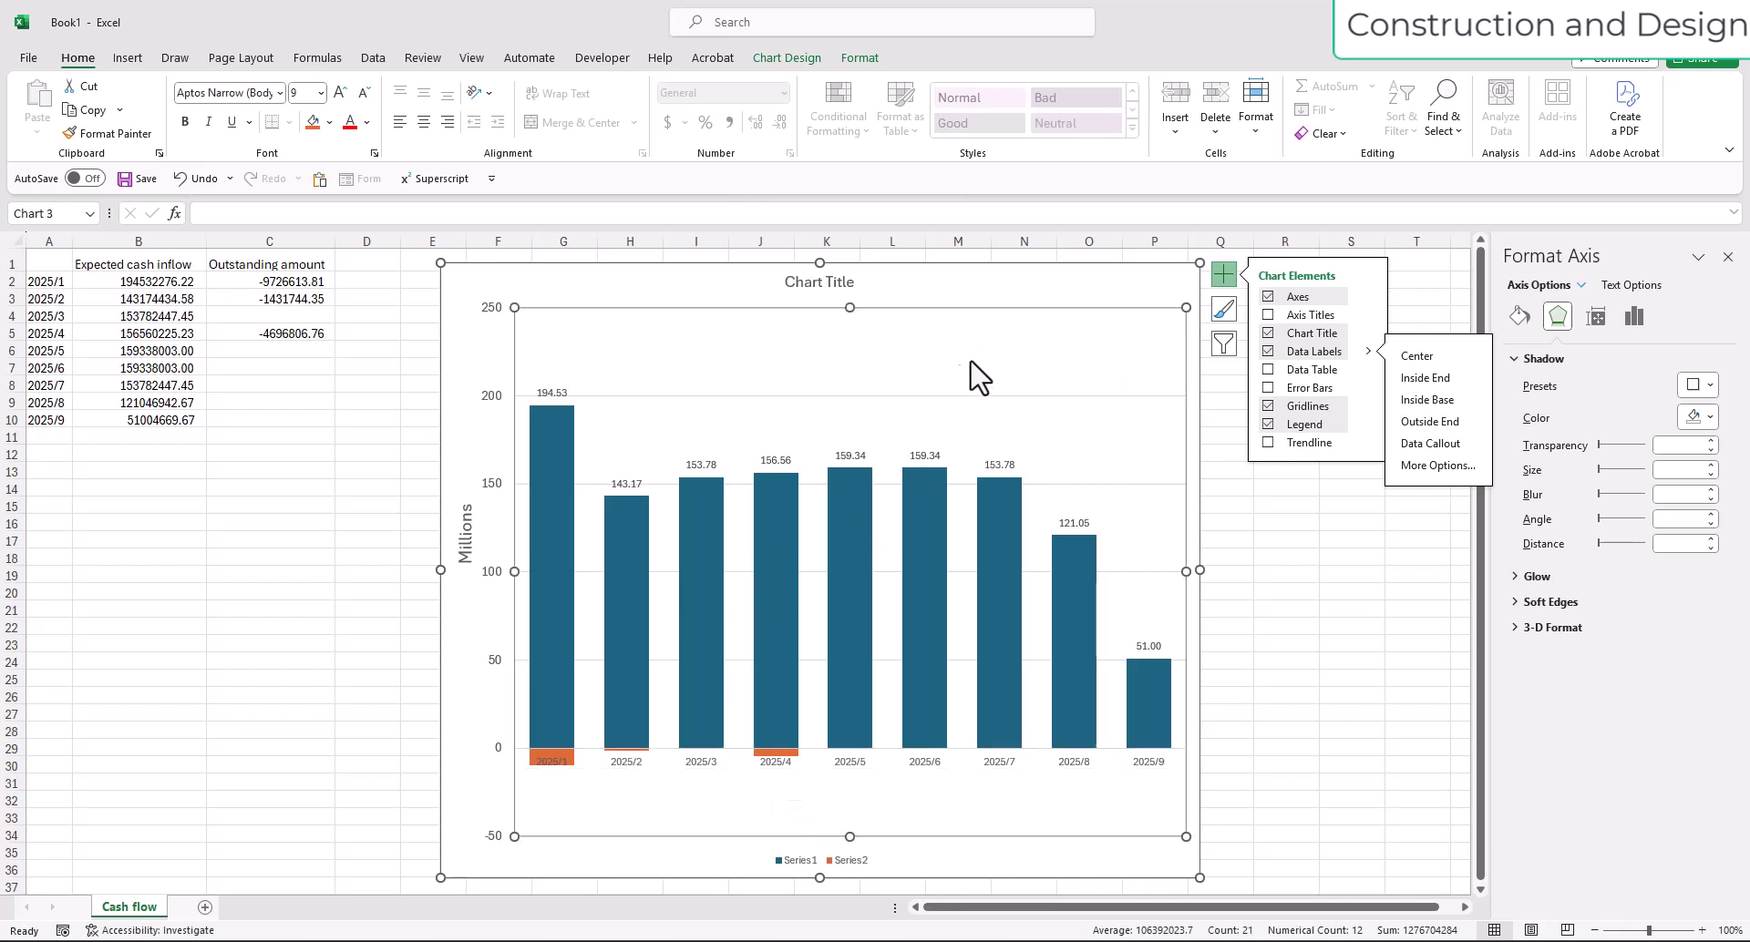
click(970, 364)
click(1018, 286)
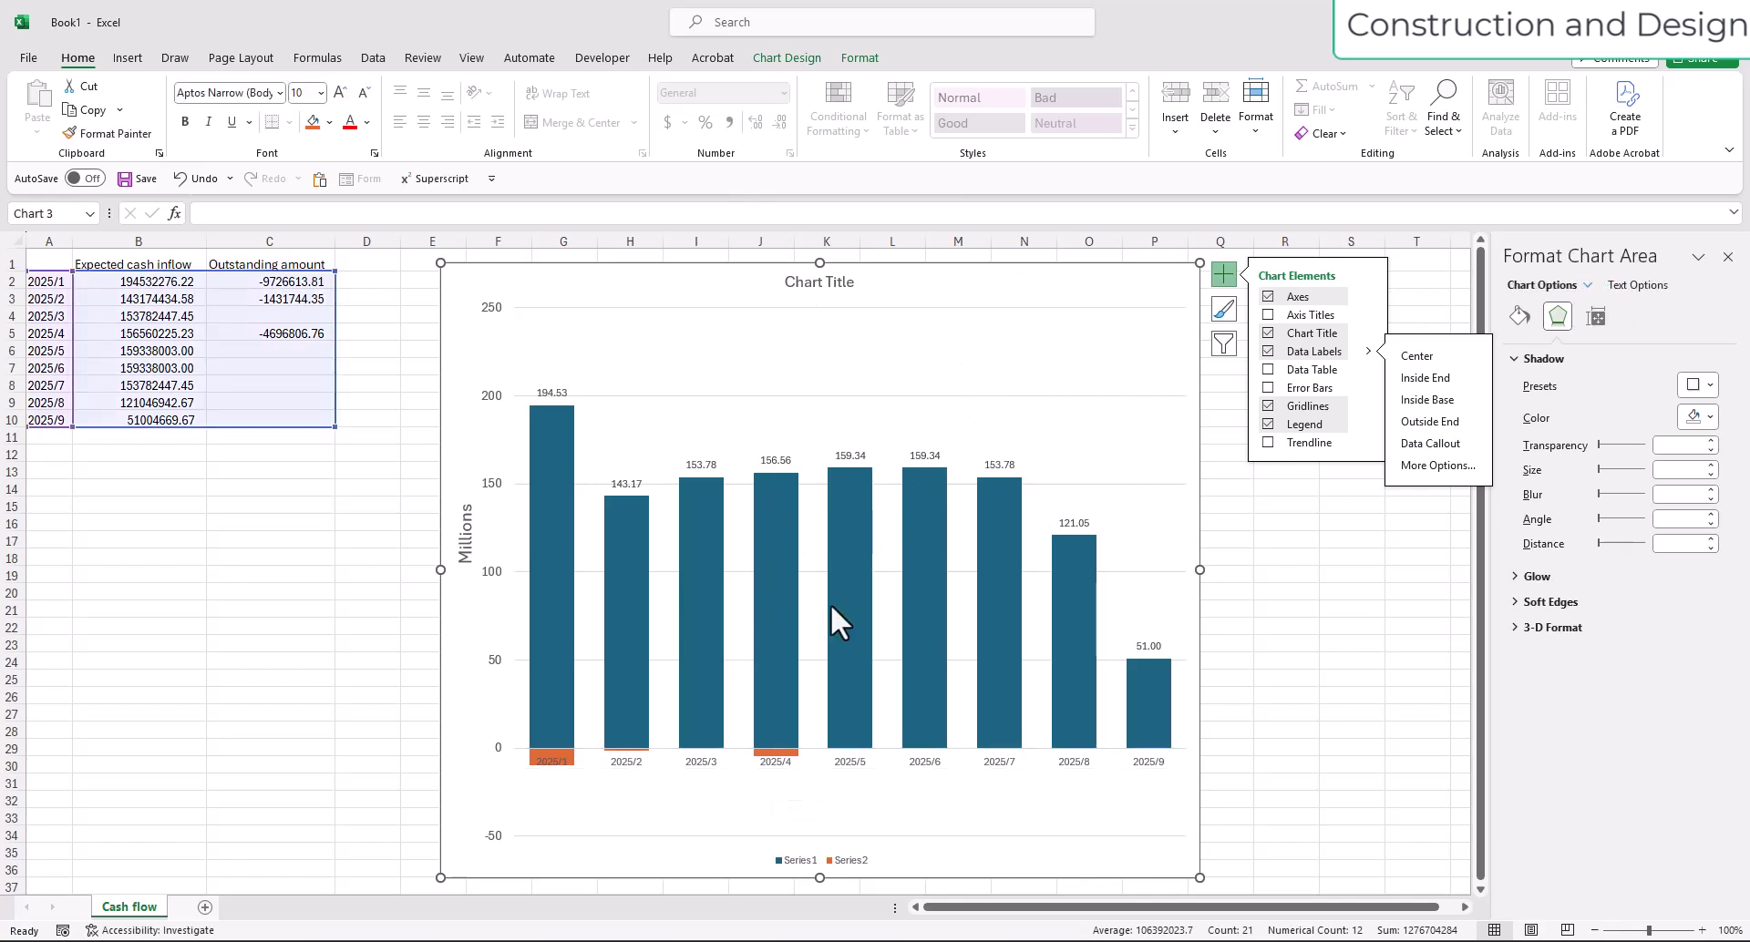
Add a data table below the chart and data labels to the outstanding amount columns.
click(1223, 273)
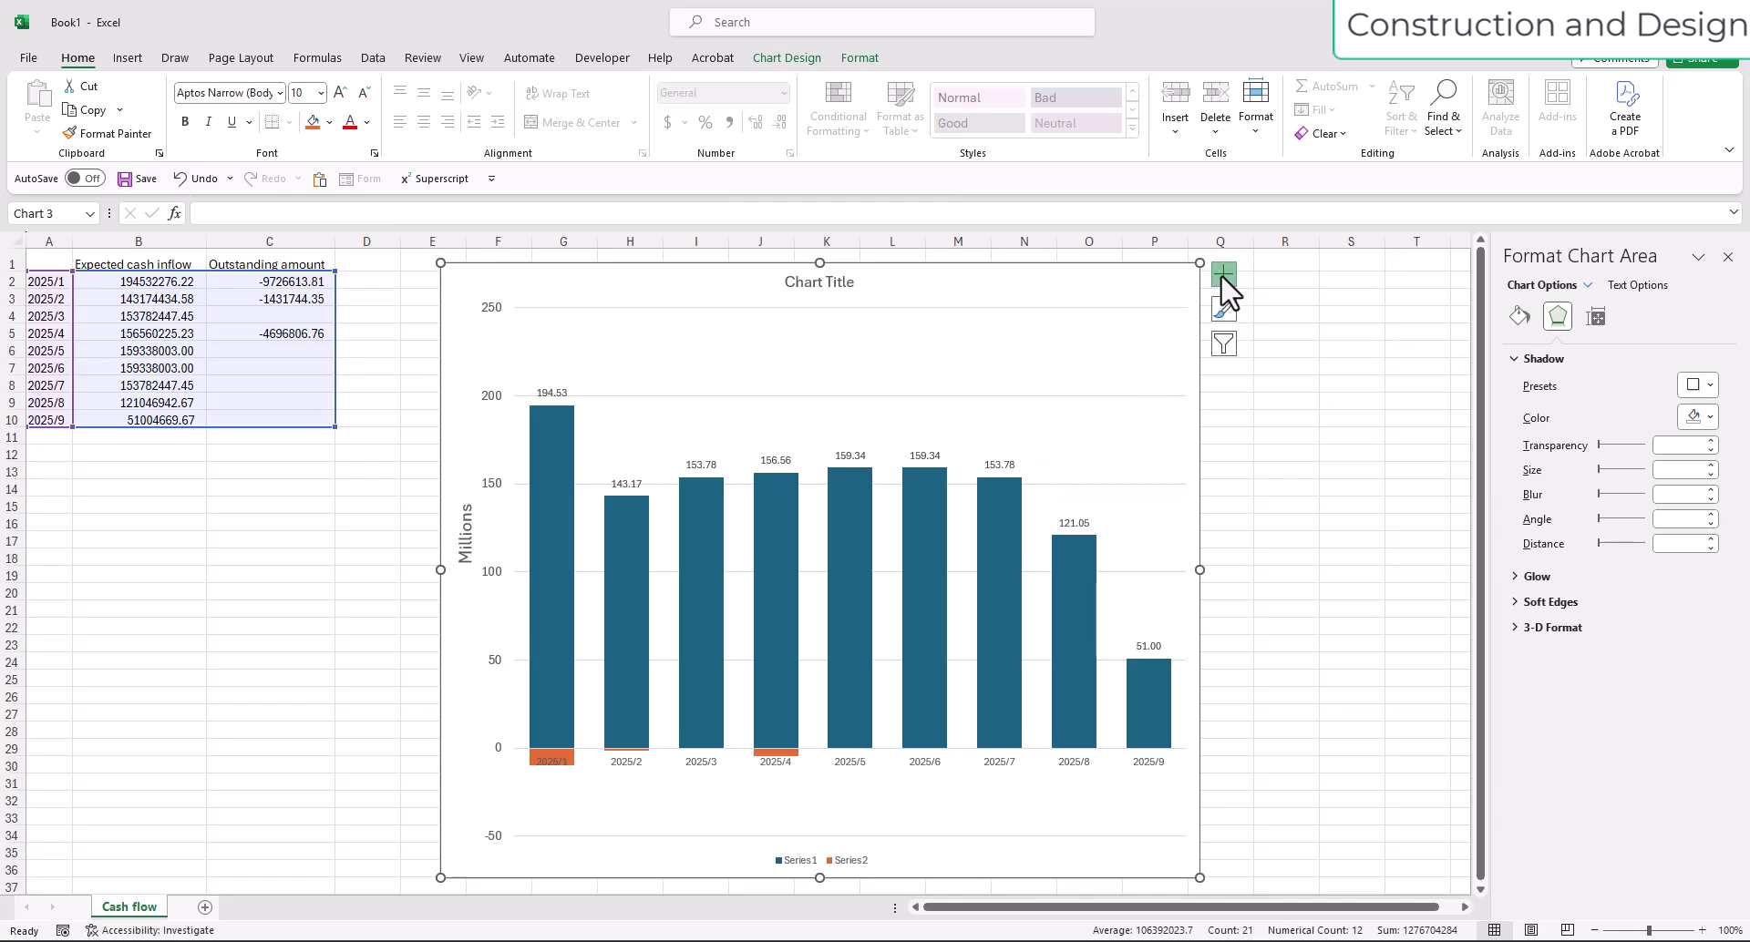
click(1223, 274)
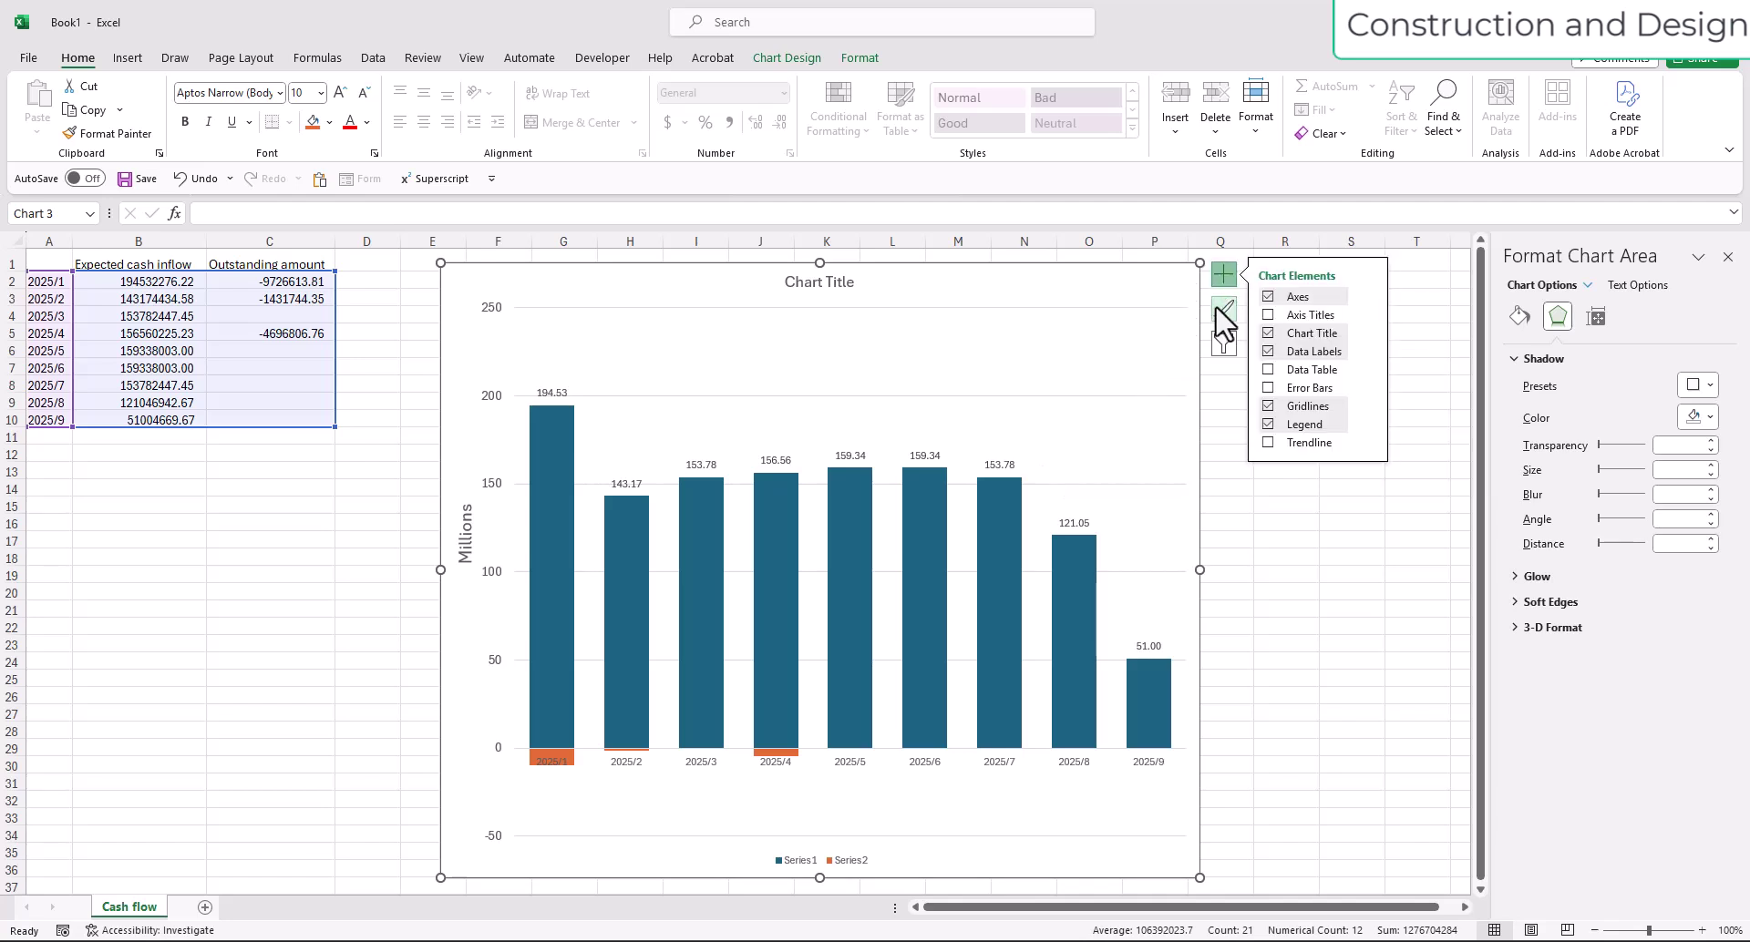
click(1268, 370)
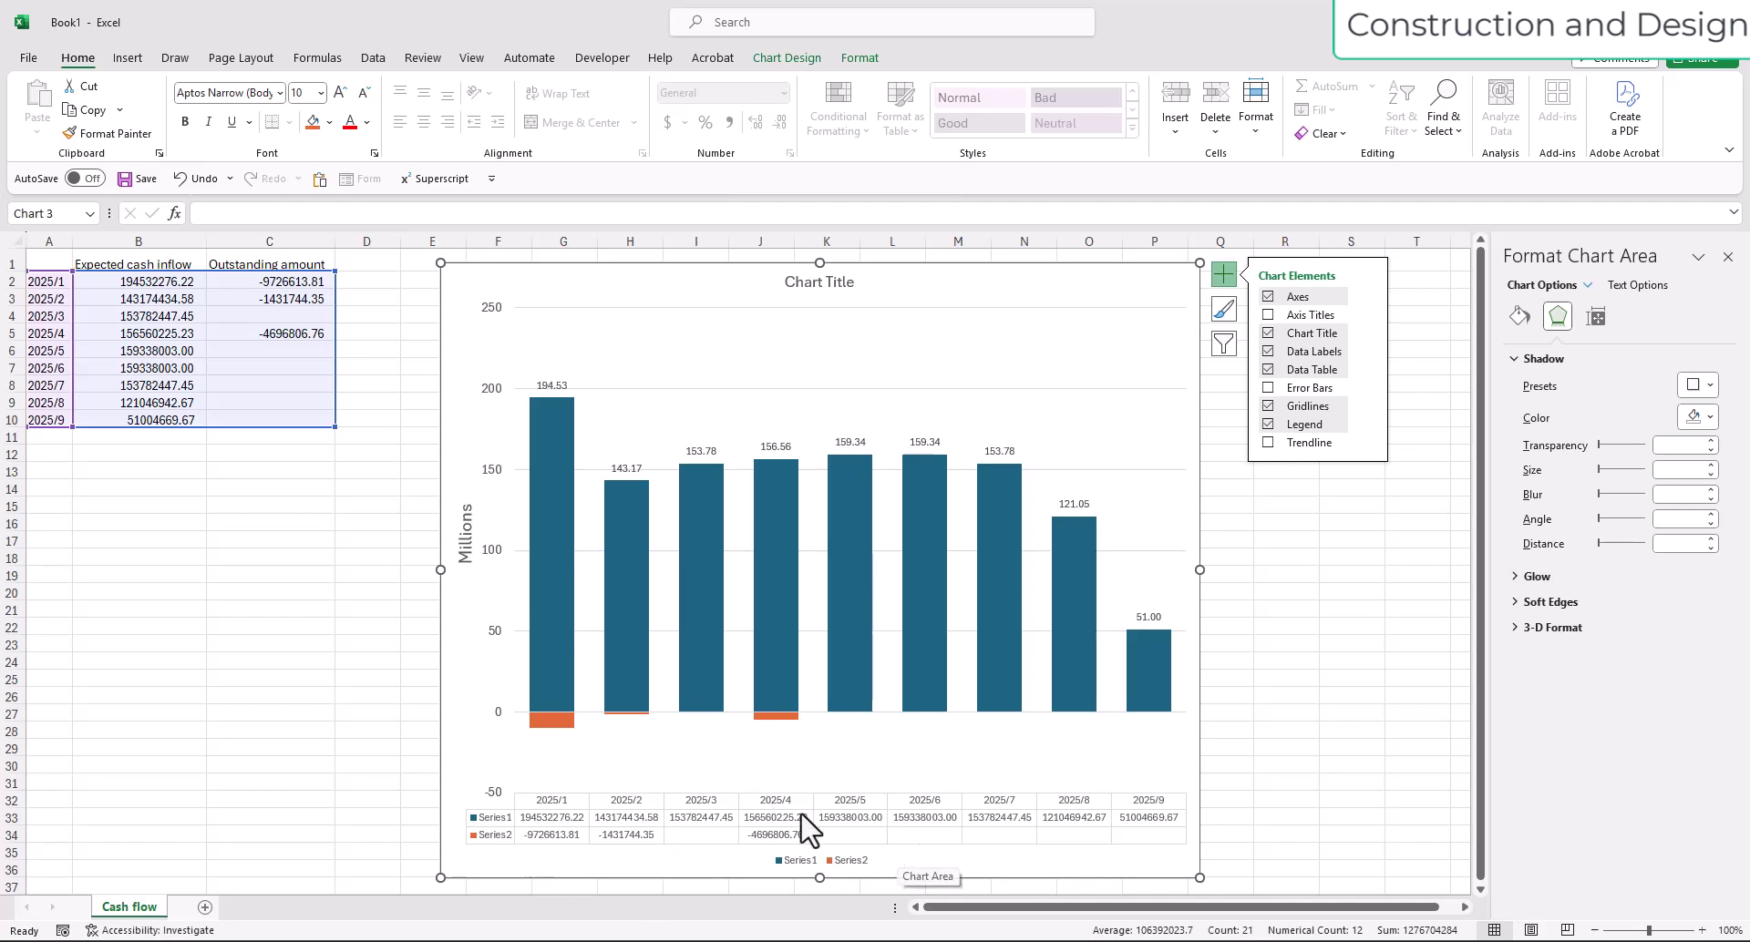
click(556, 722)
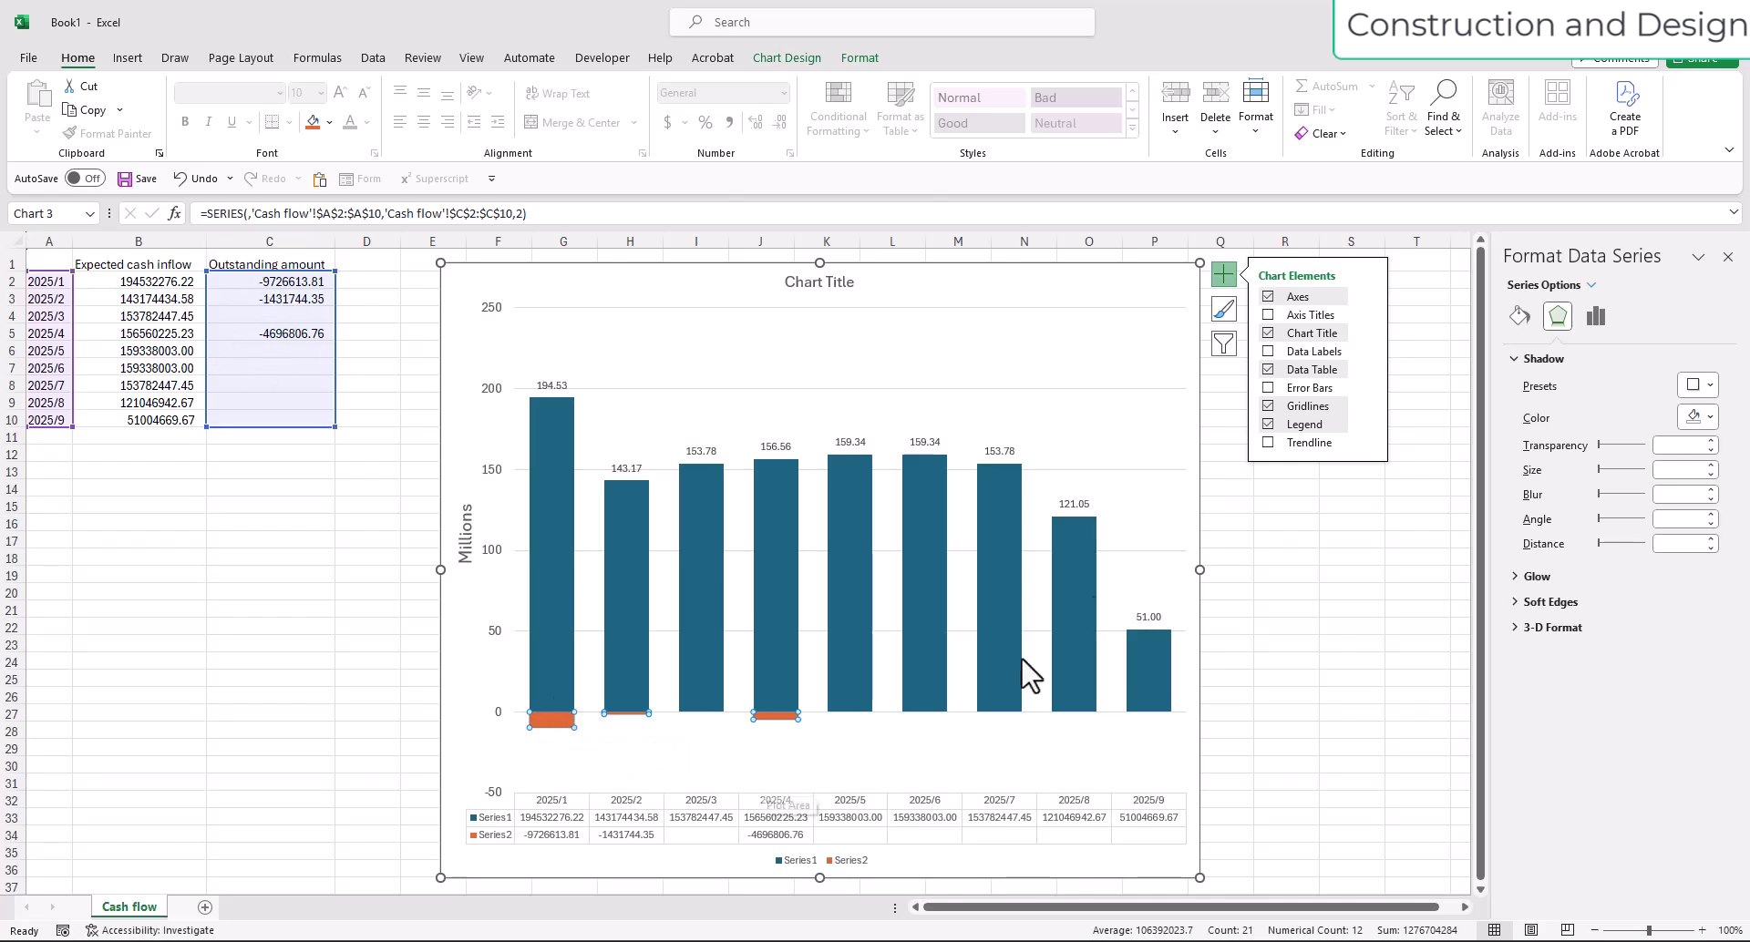
click(1268, 353)
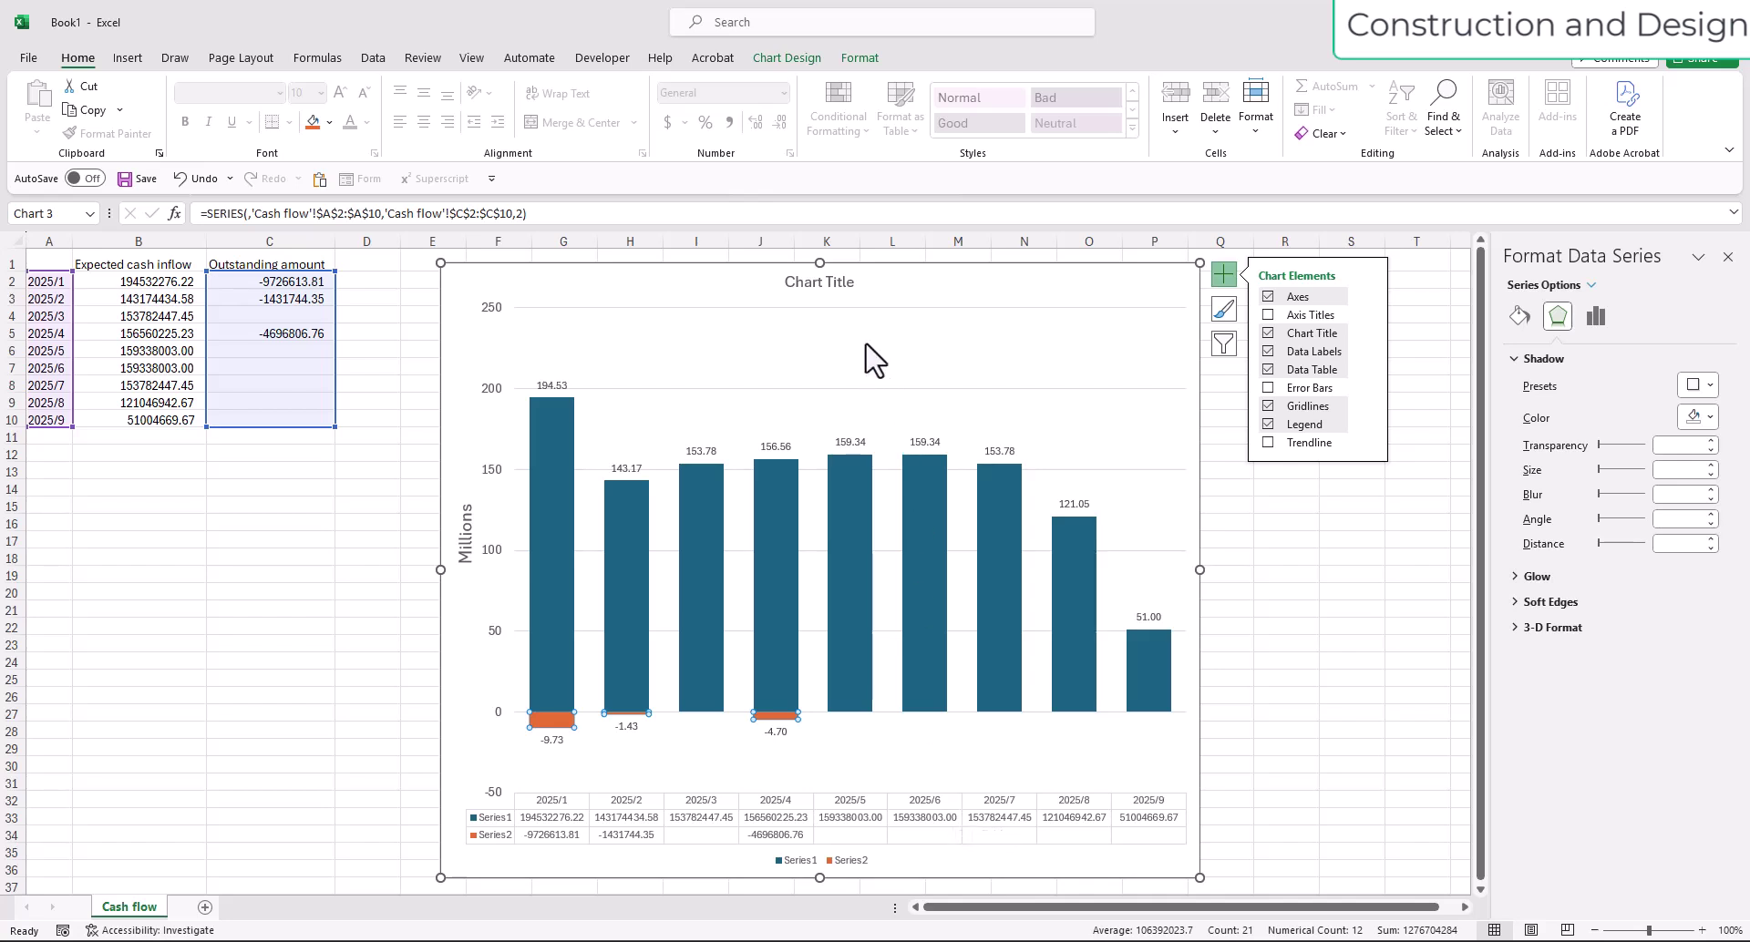
Replace the chart title text with "Cash flow".
click(839, 284)
triple_click(839, 288)
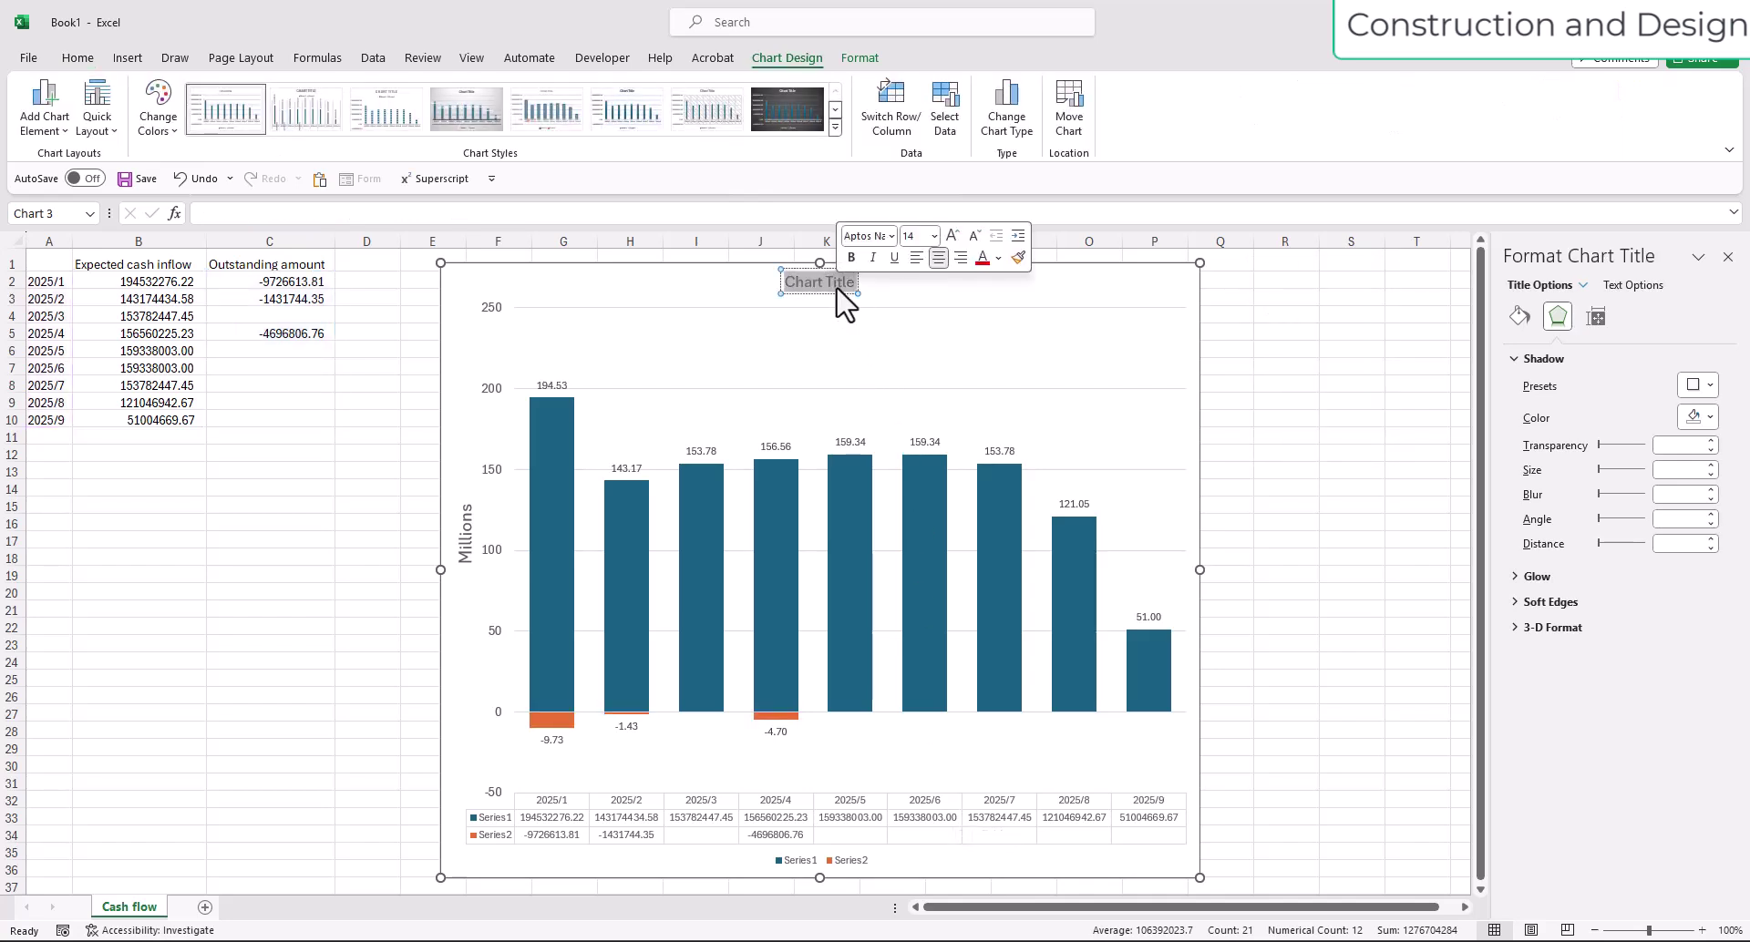
key(Delete)
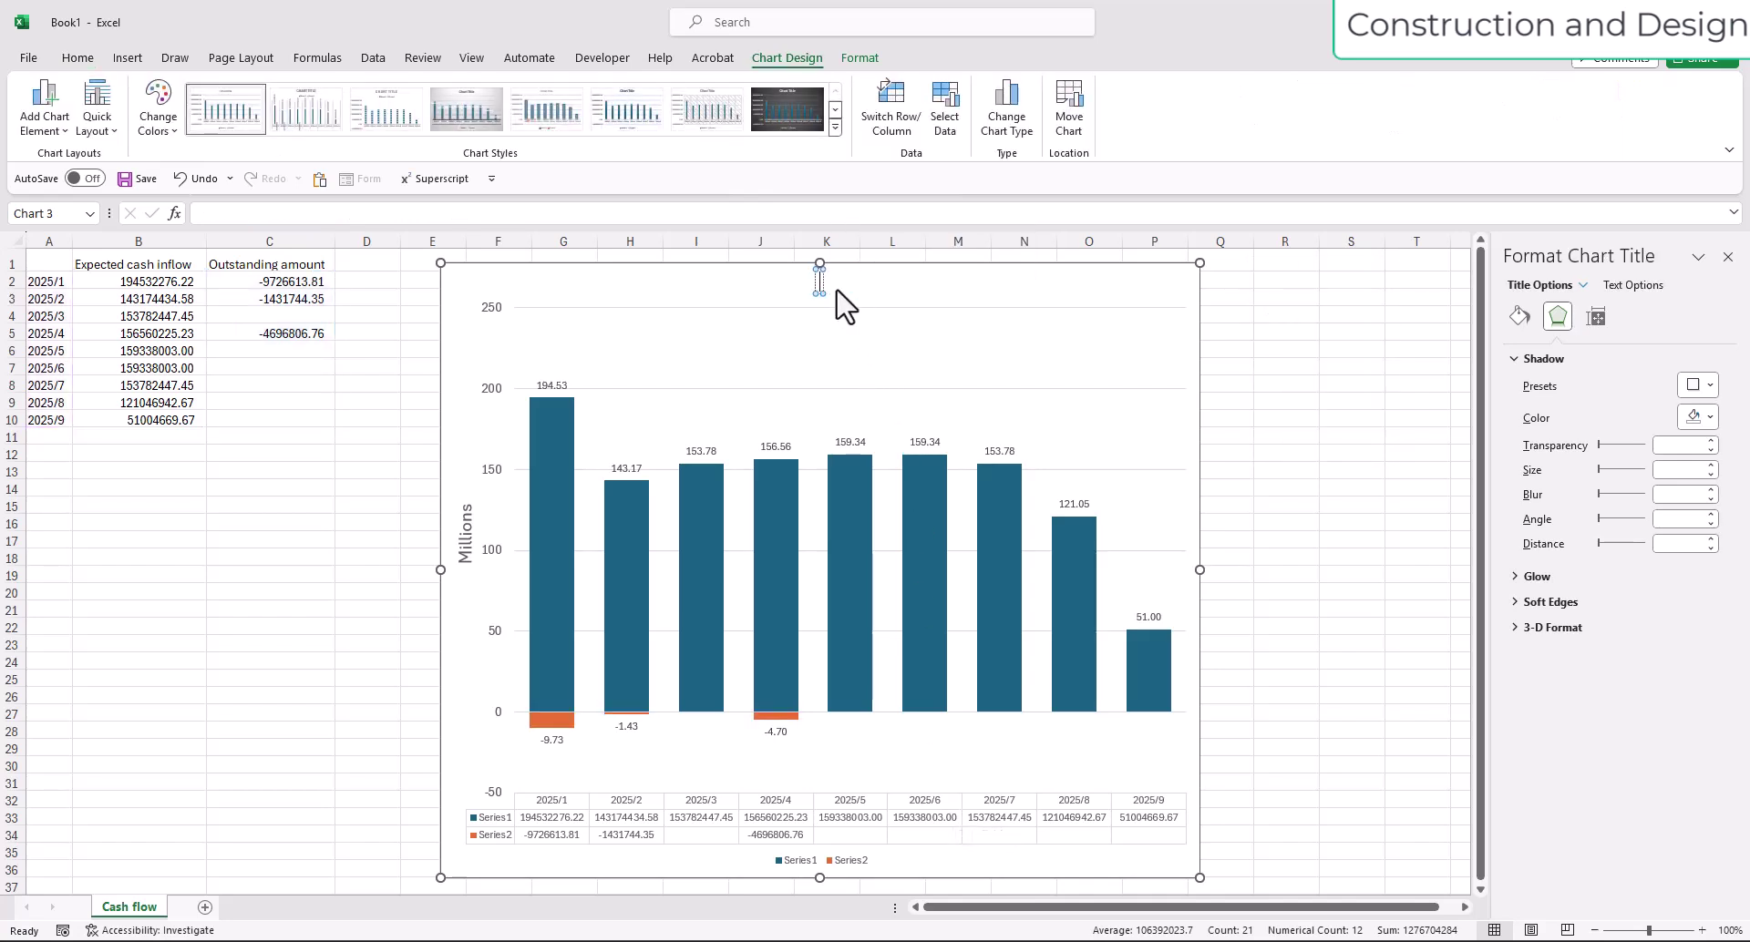
text(Cash flow)
click(941, 372)
Set the chart title's font size to 20.
click(898, 283)
click(857, 281)
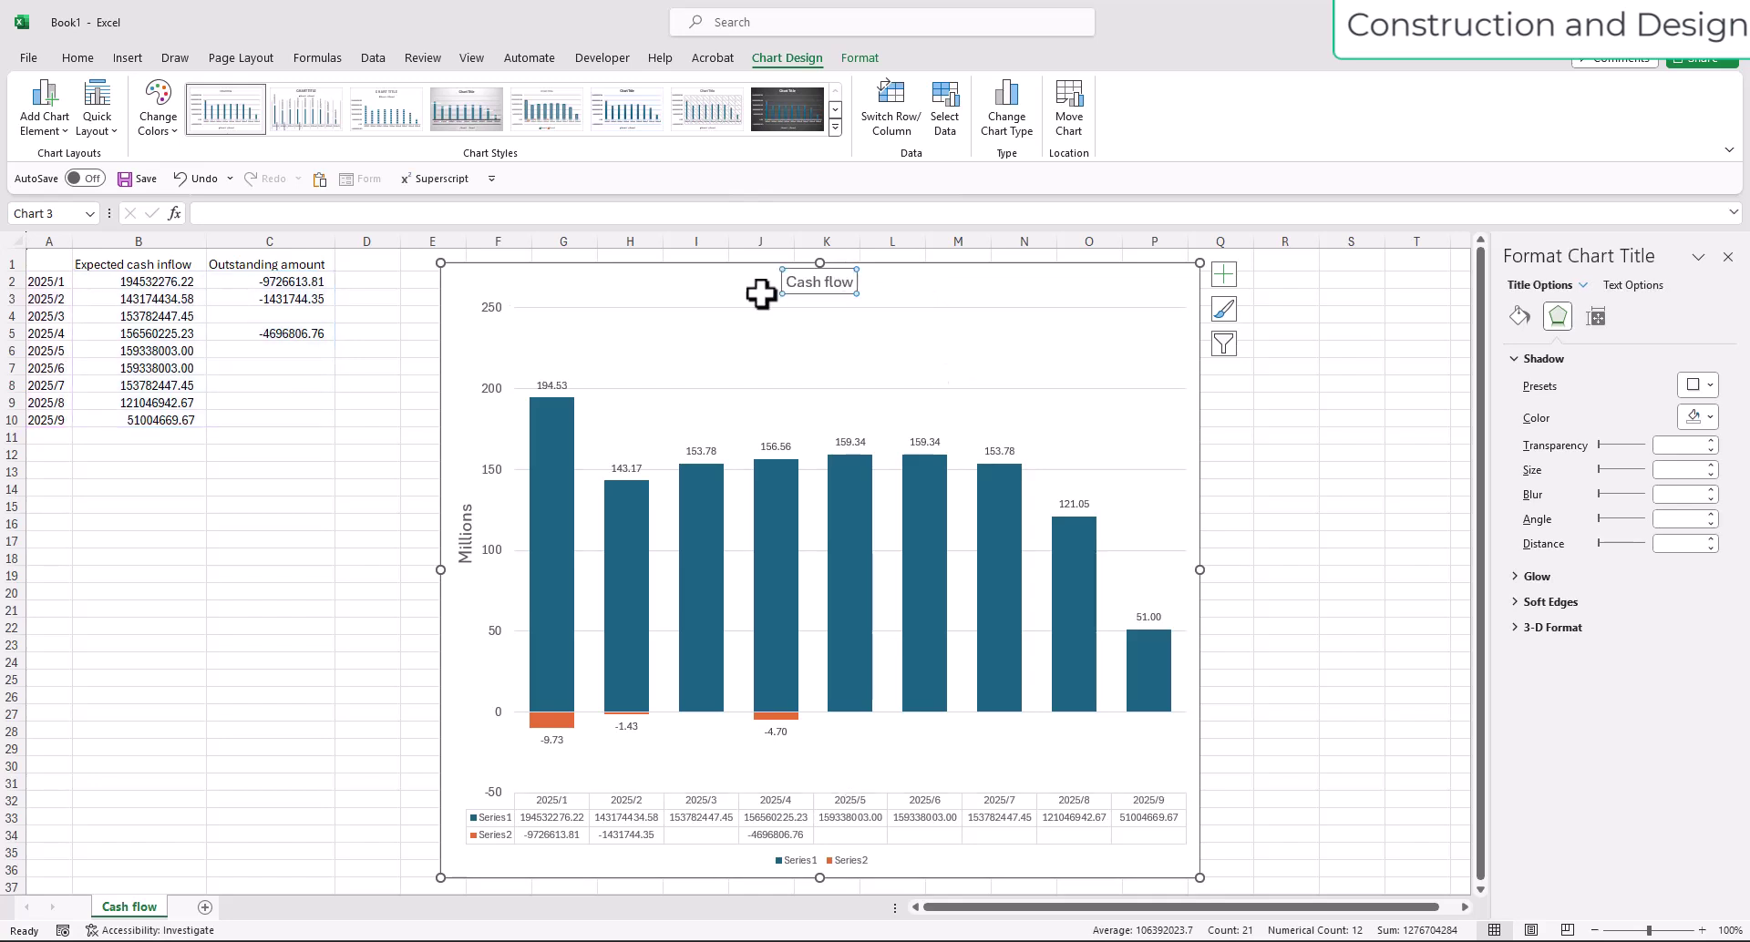
click(84, 58)
click(320, 93)
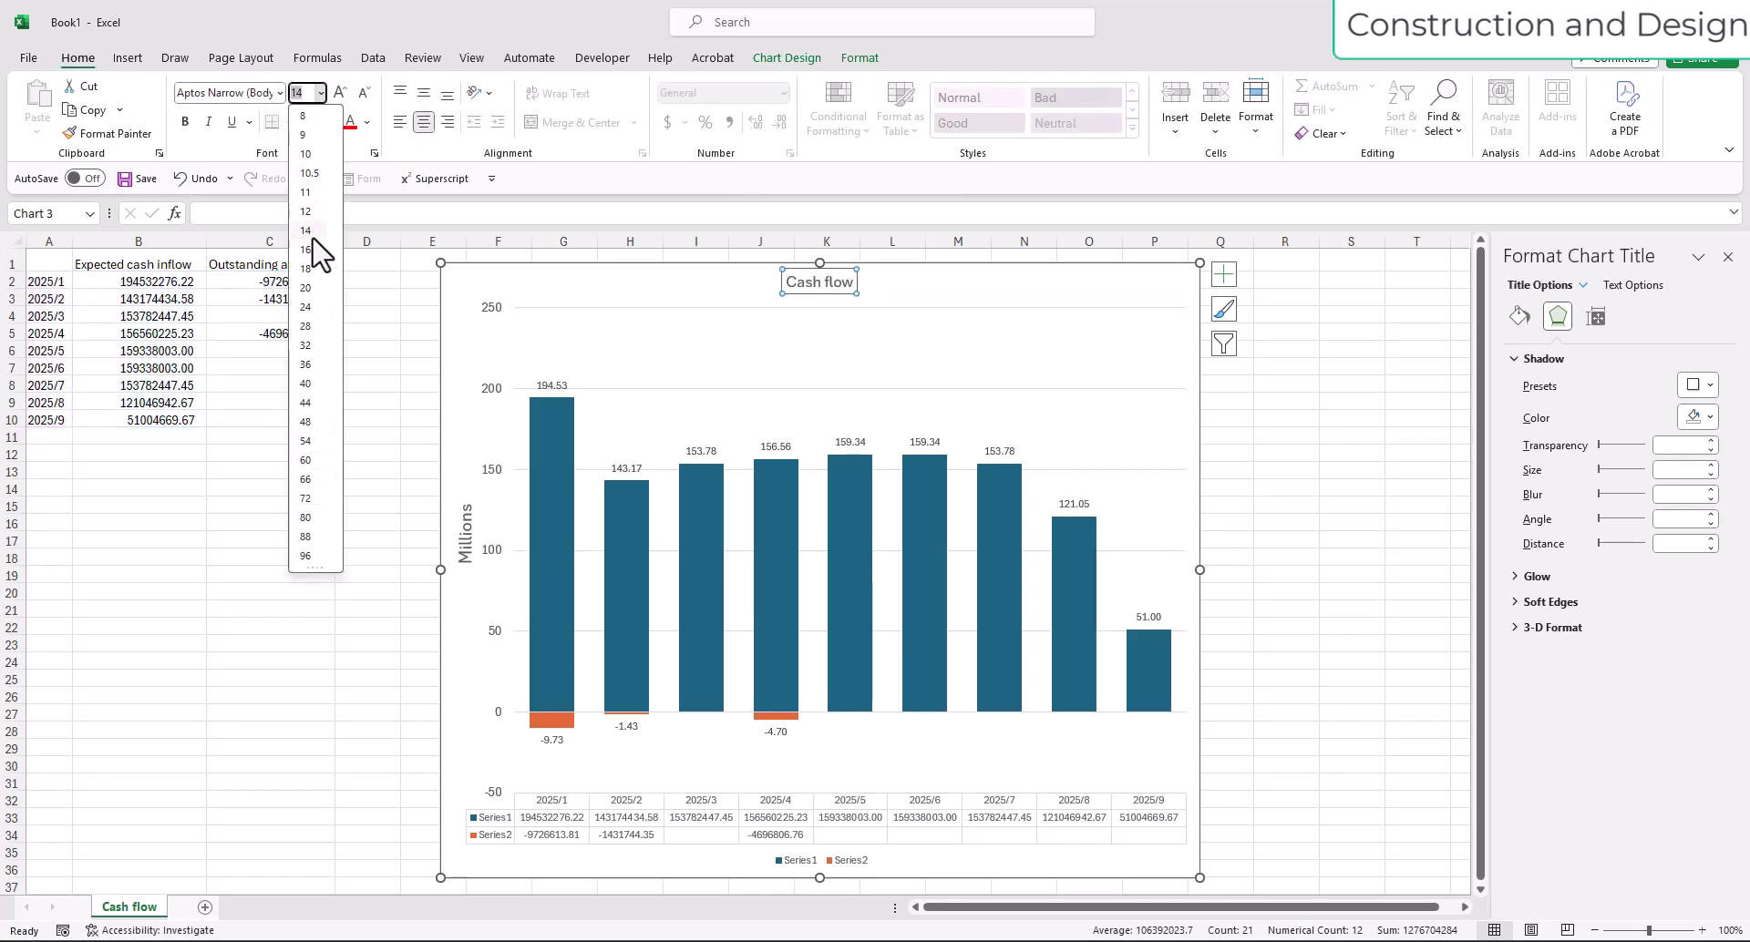
click(315, 289)
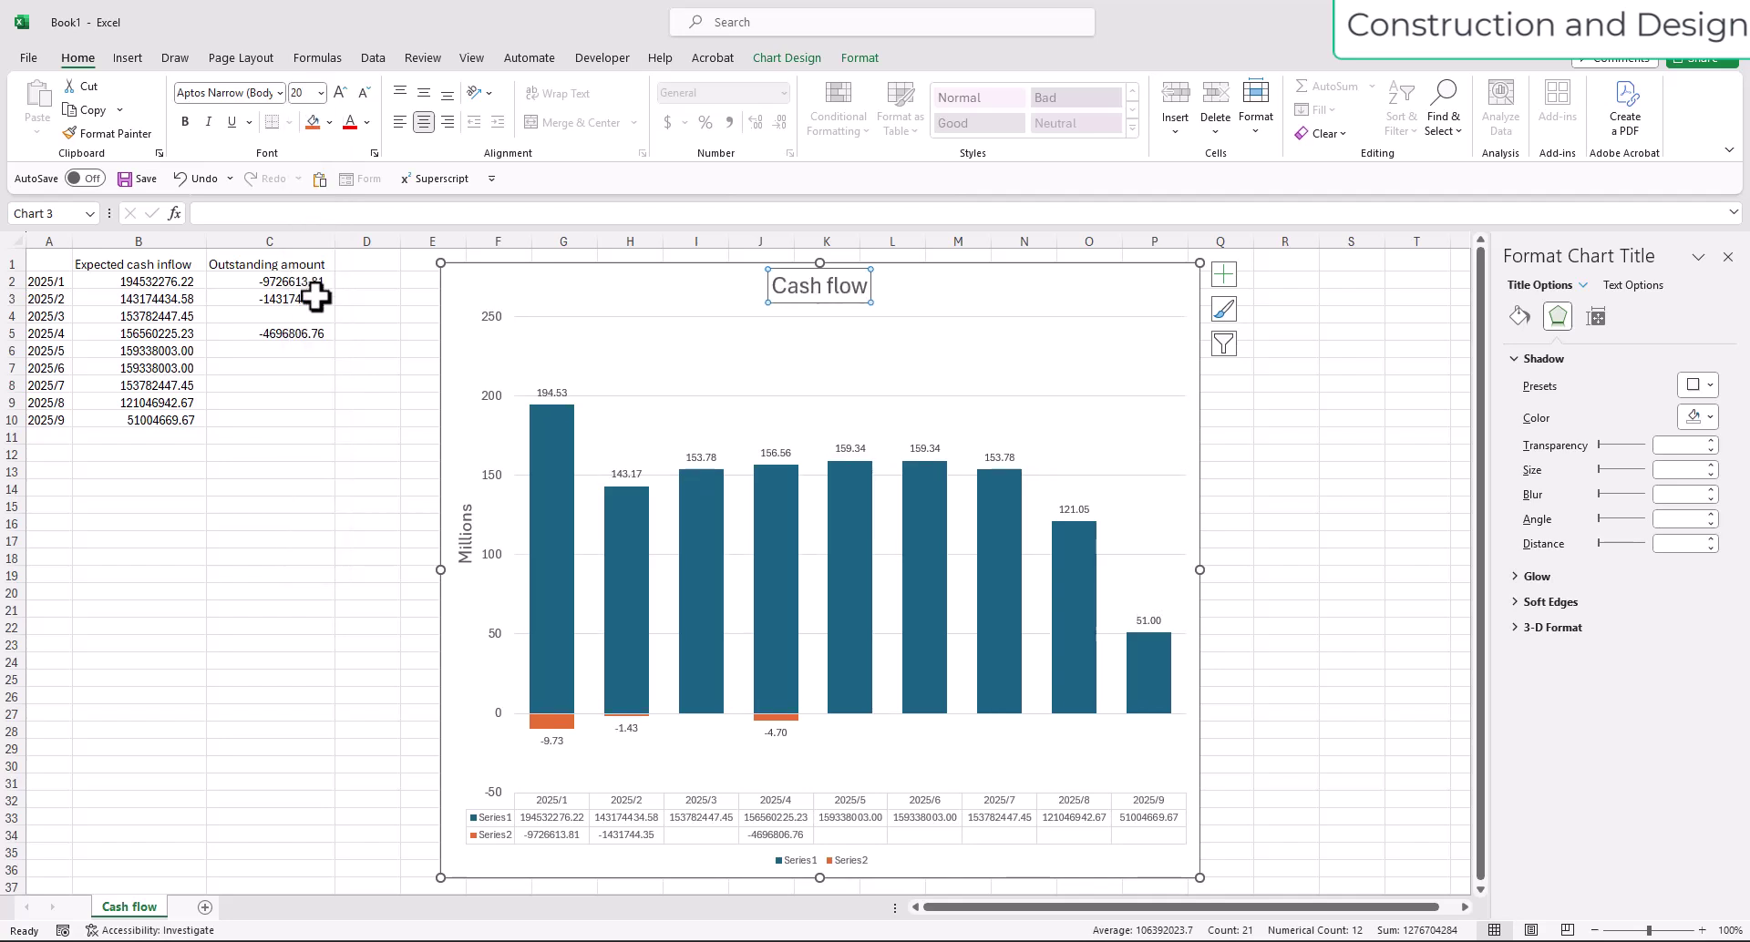
click(622, 762)
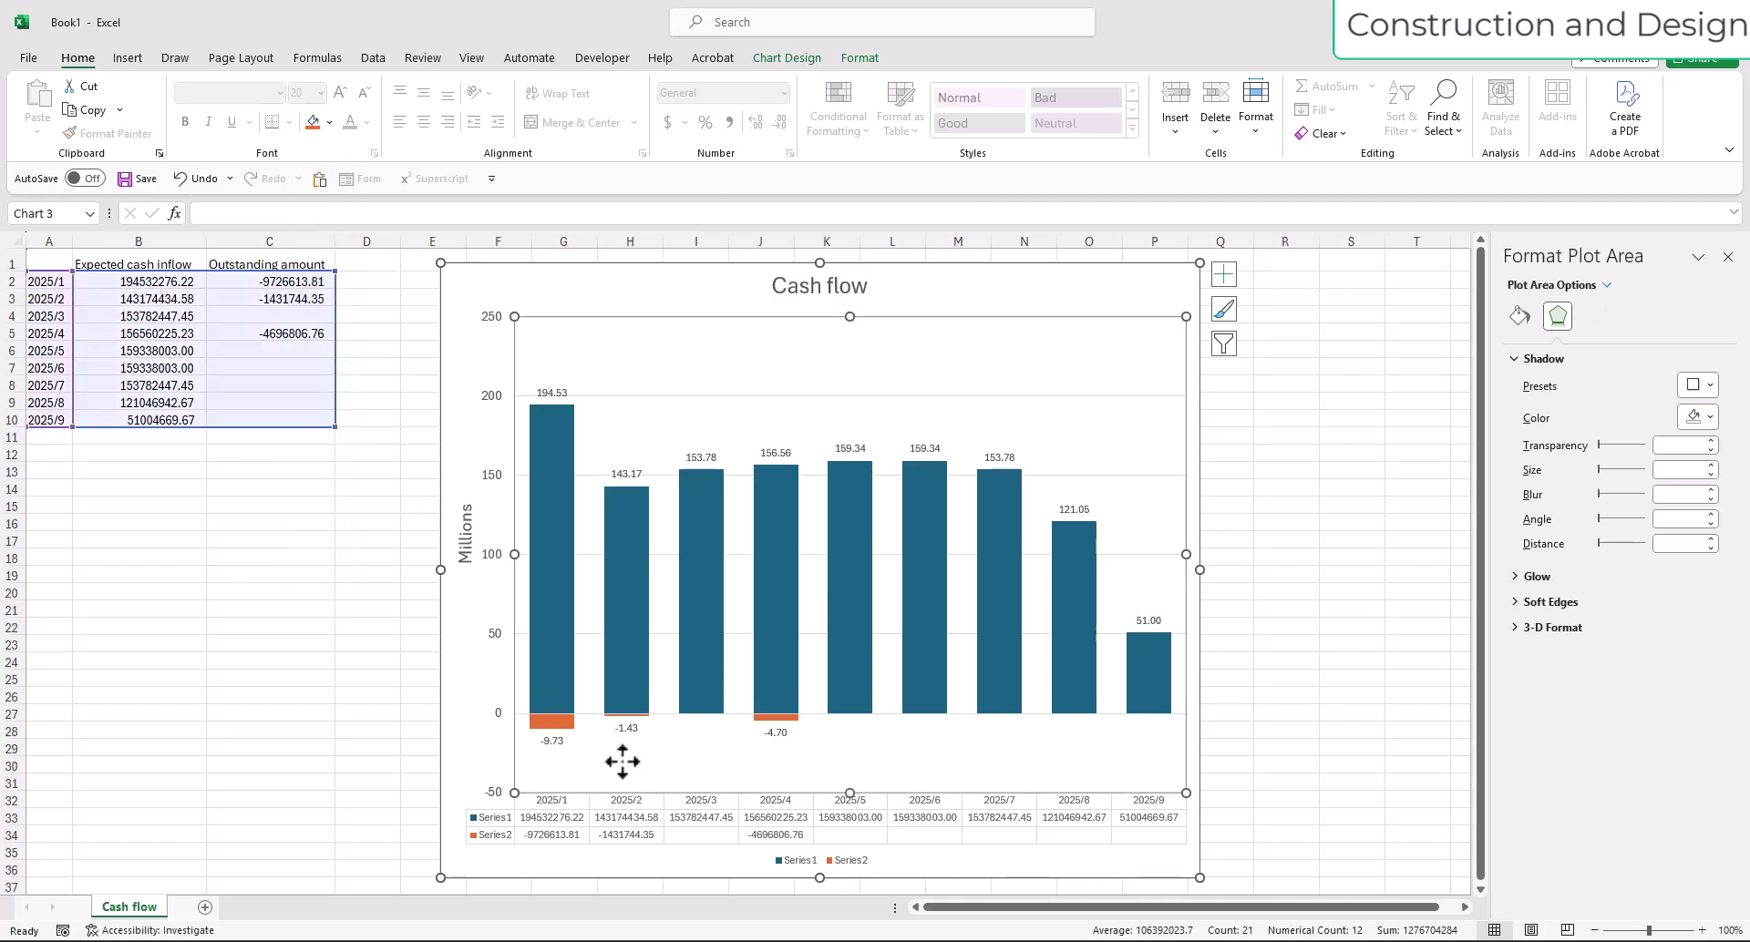
Format the outstanding amount data labels as bold red text at font size 12.
click(553, 740)
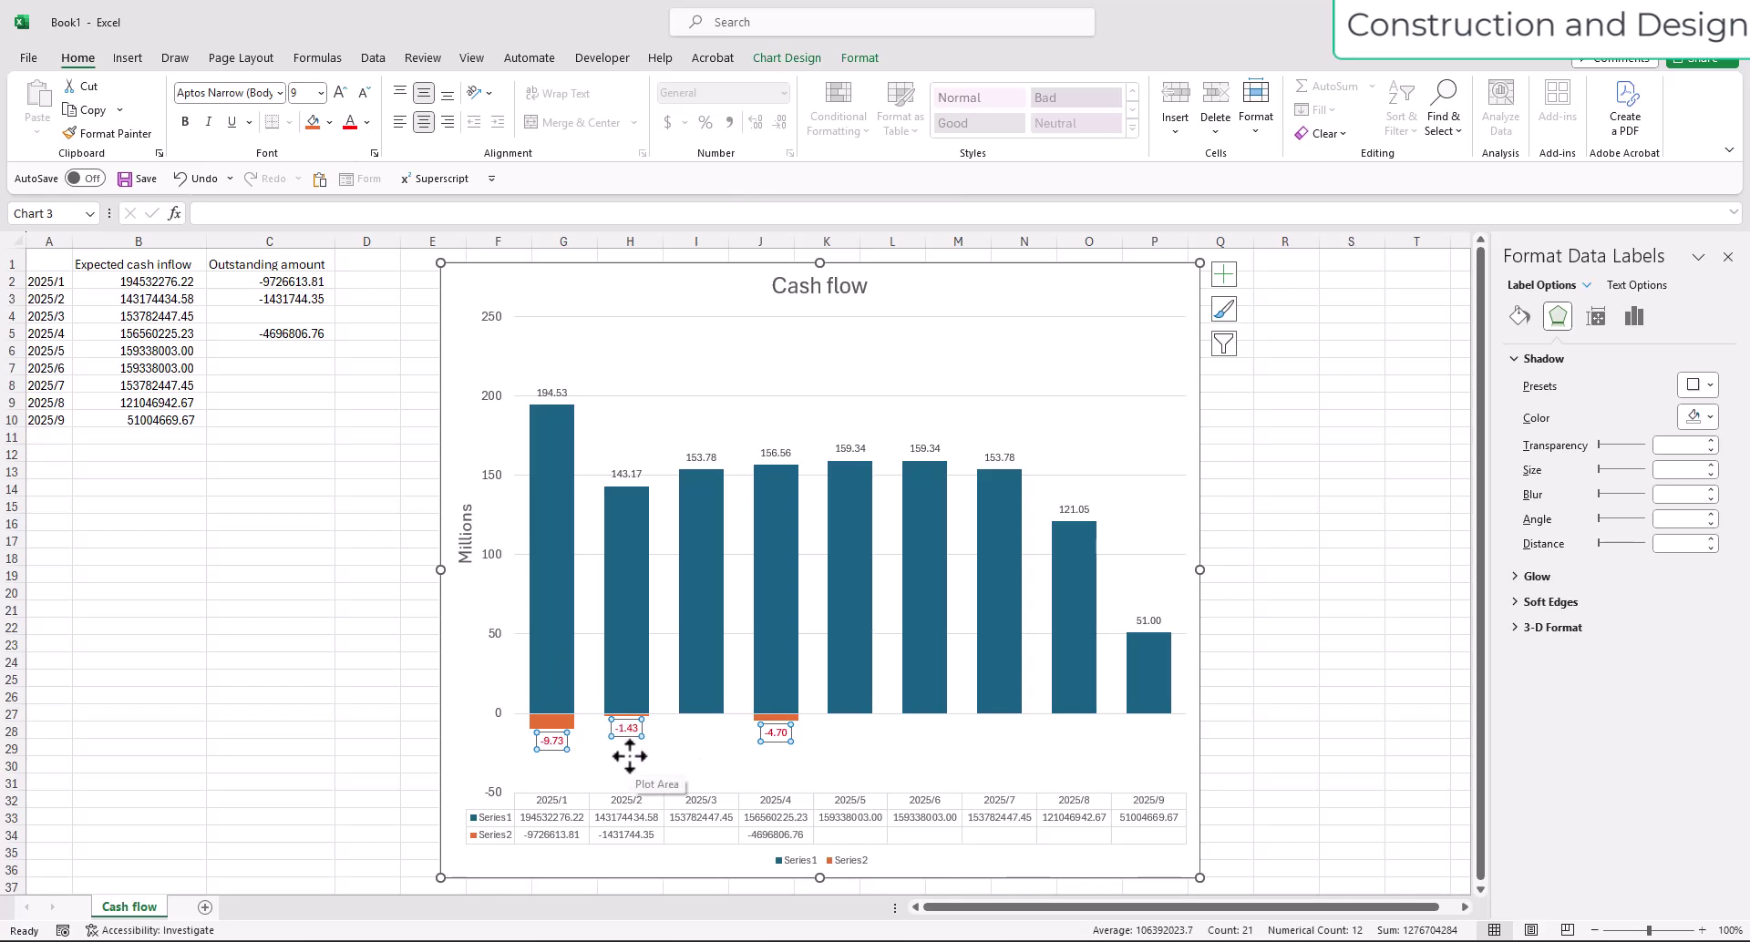
click(319, 93)
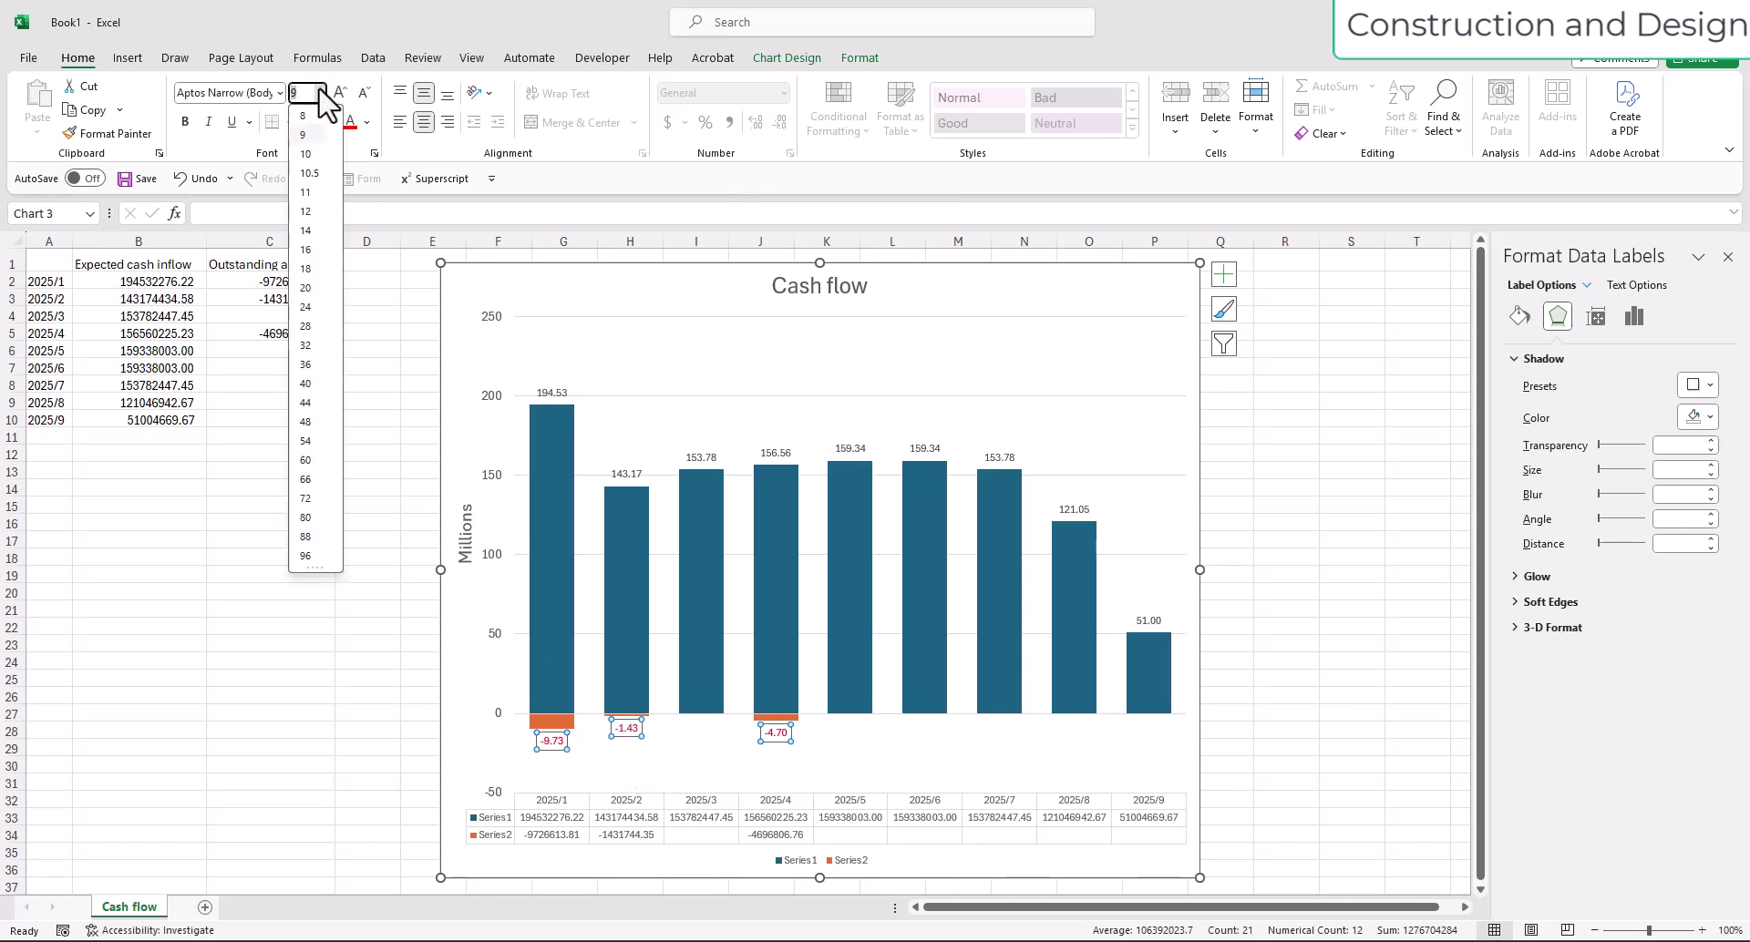
click(313, 215)
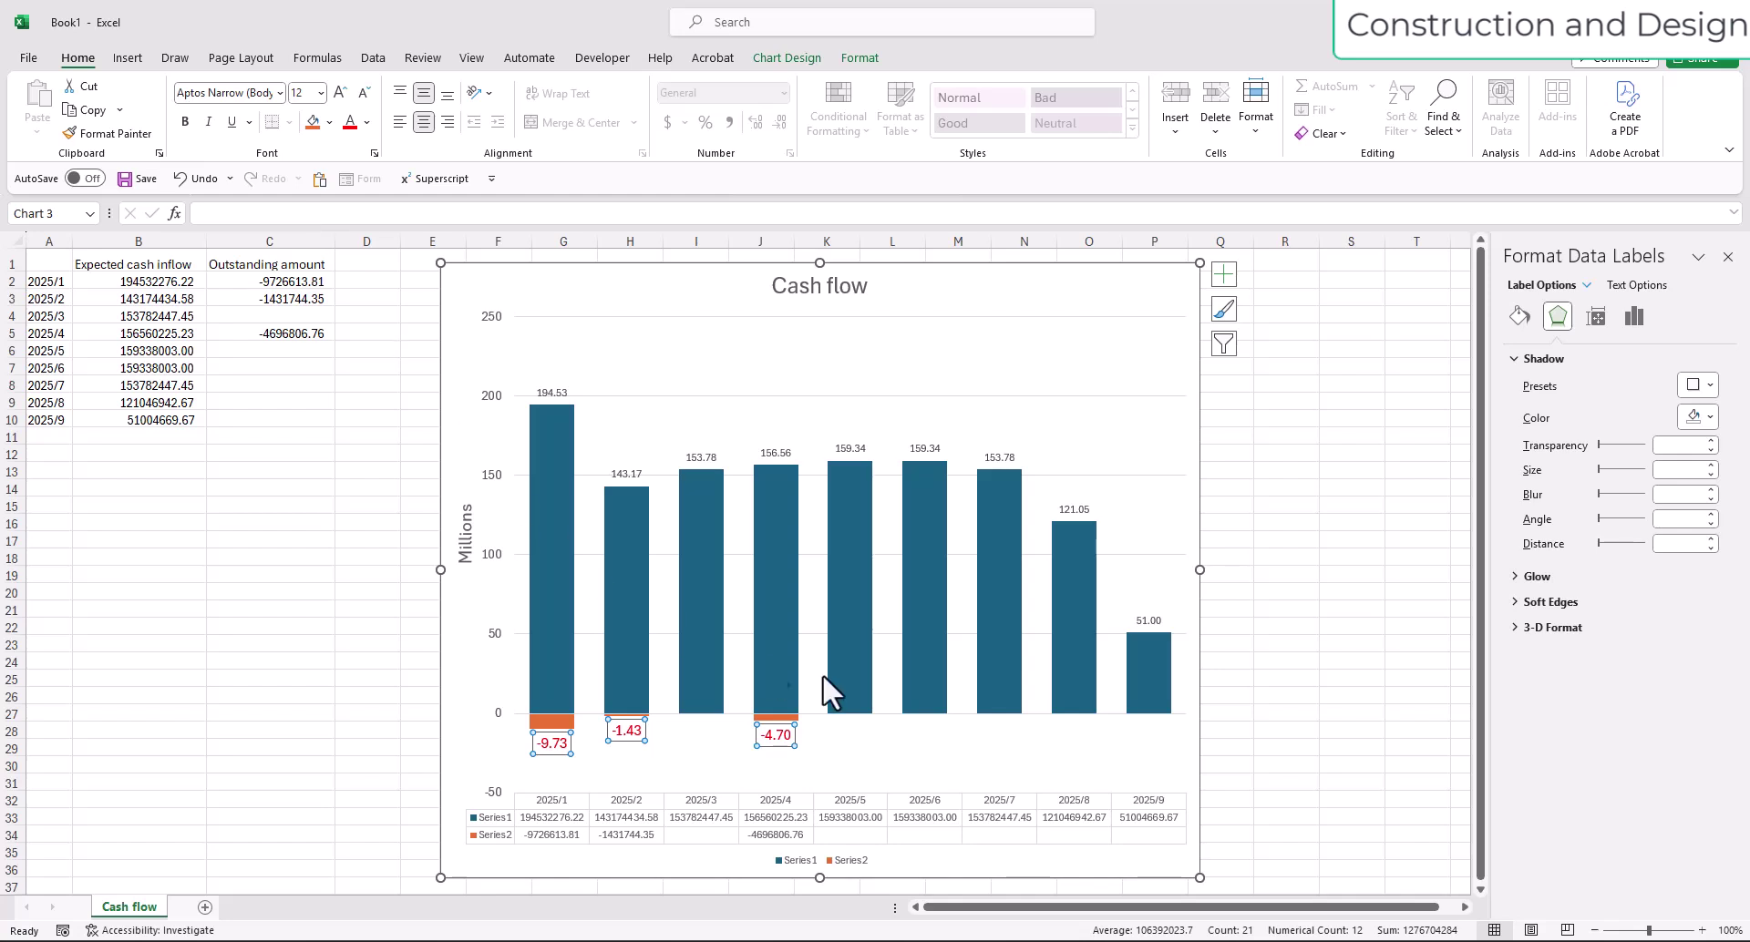
click(882, 753)
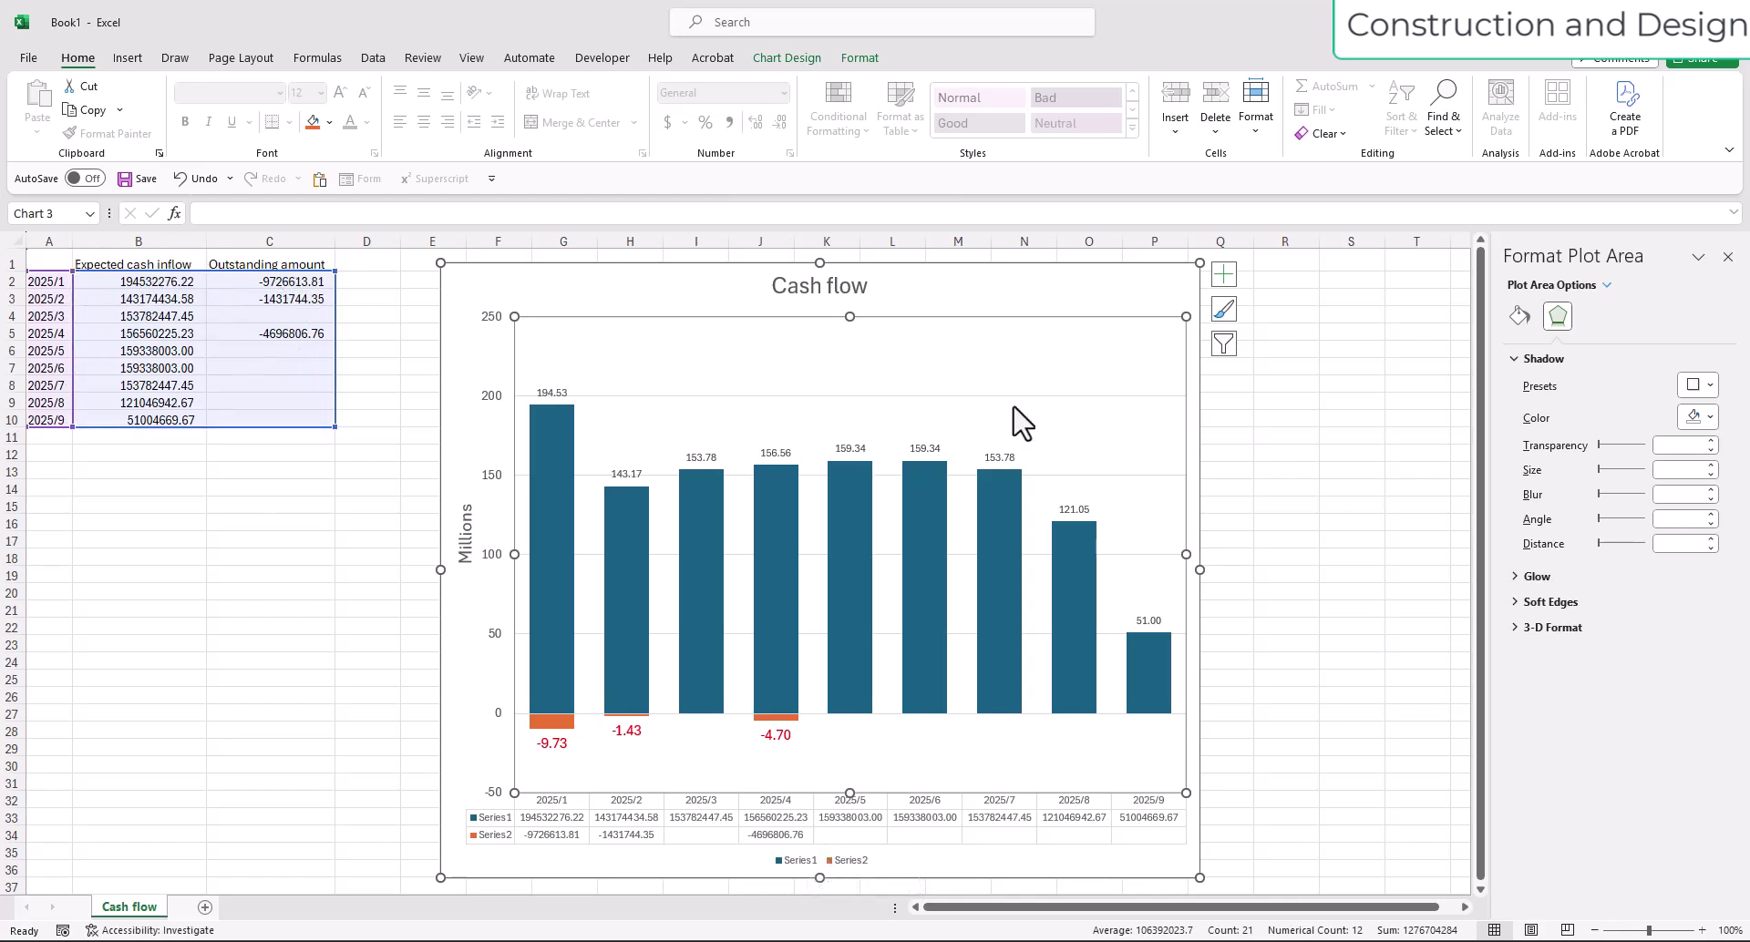
Rename the chart's first data series as "Expected cash flow" in the chart's data source.
click(959, 283)
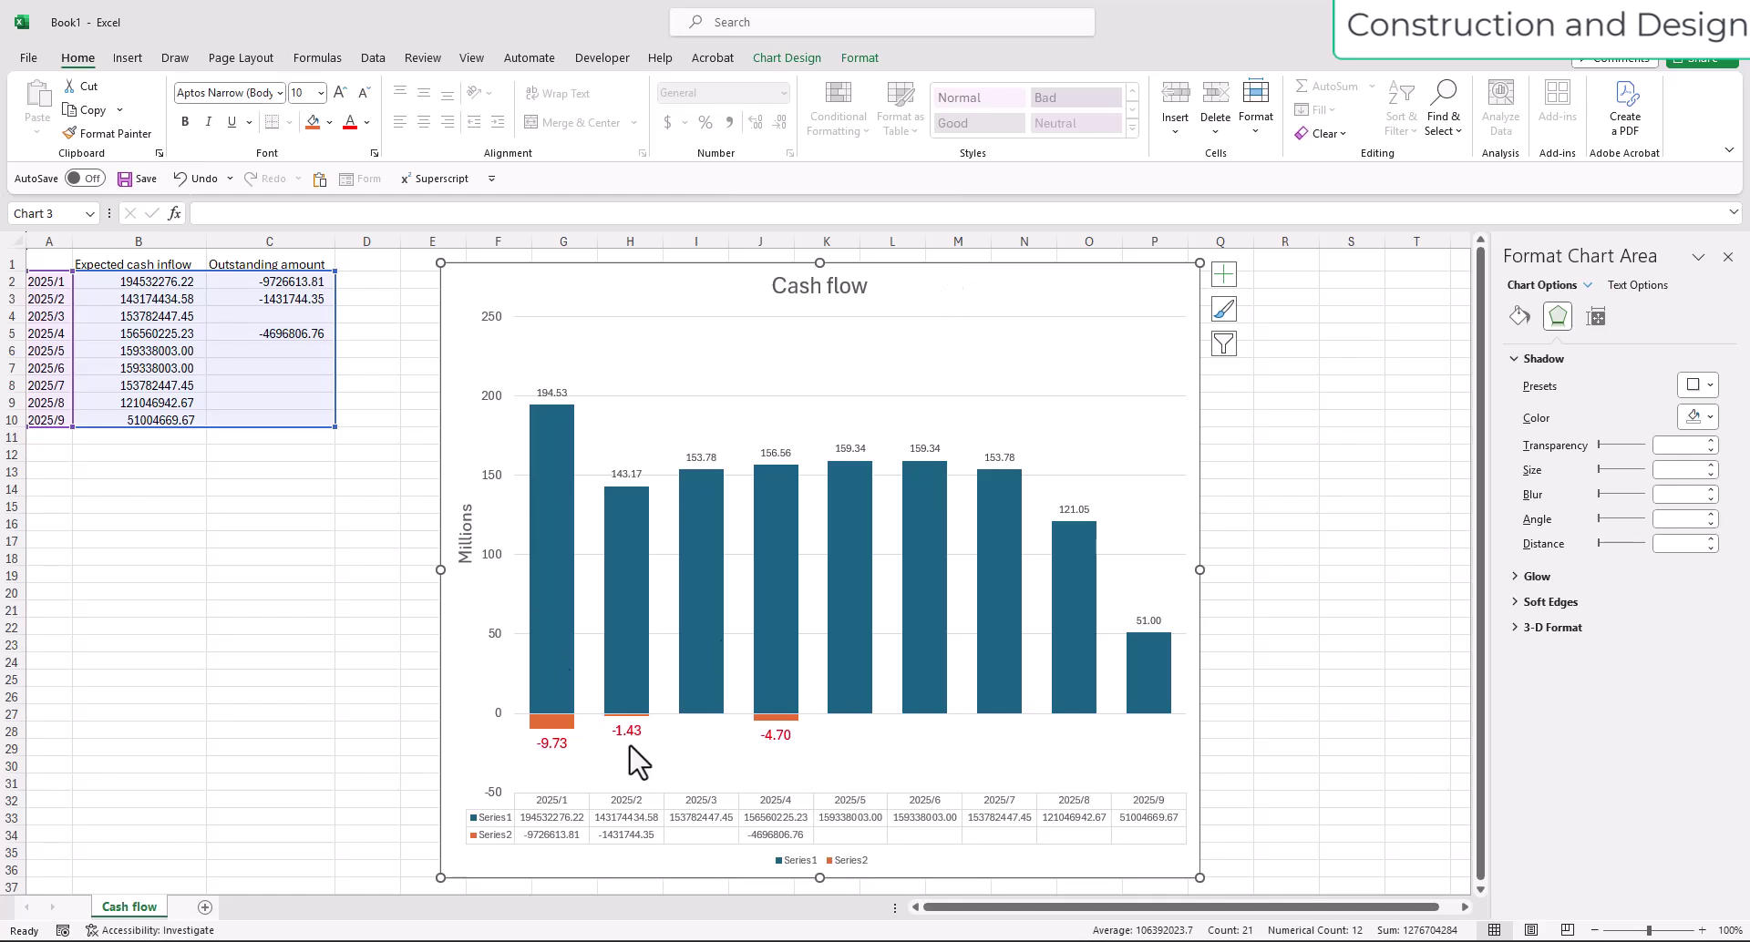
right_click(929, 294)
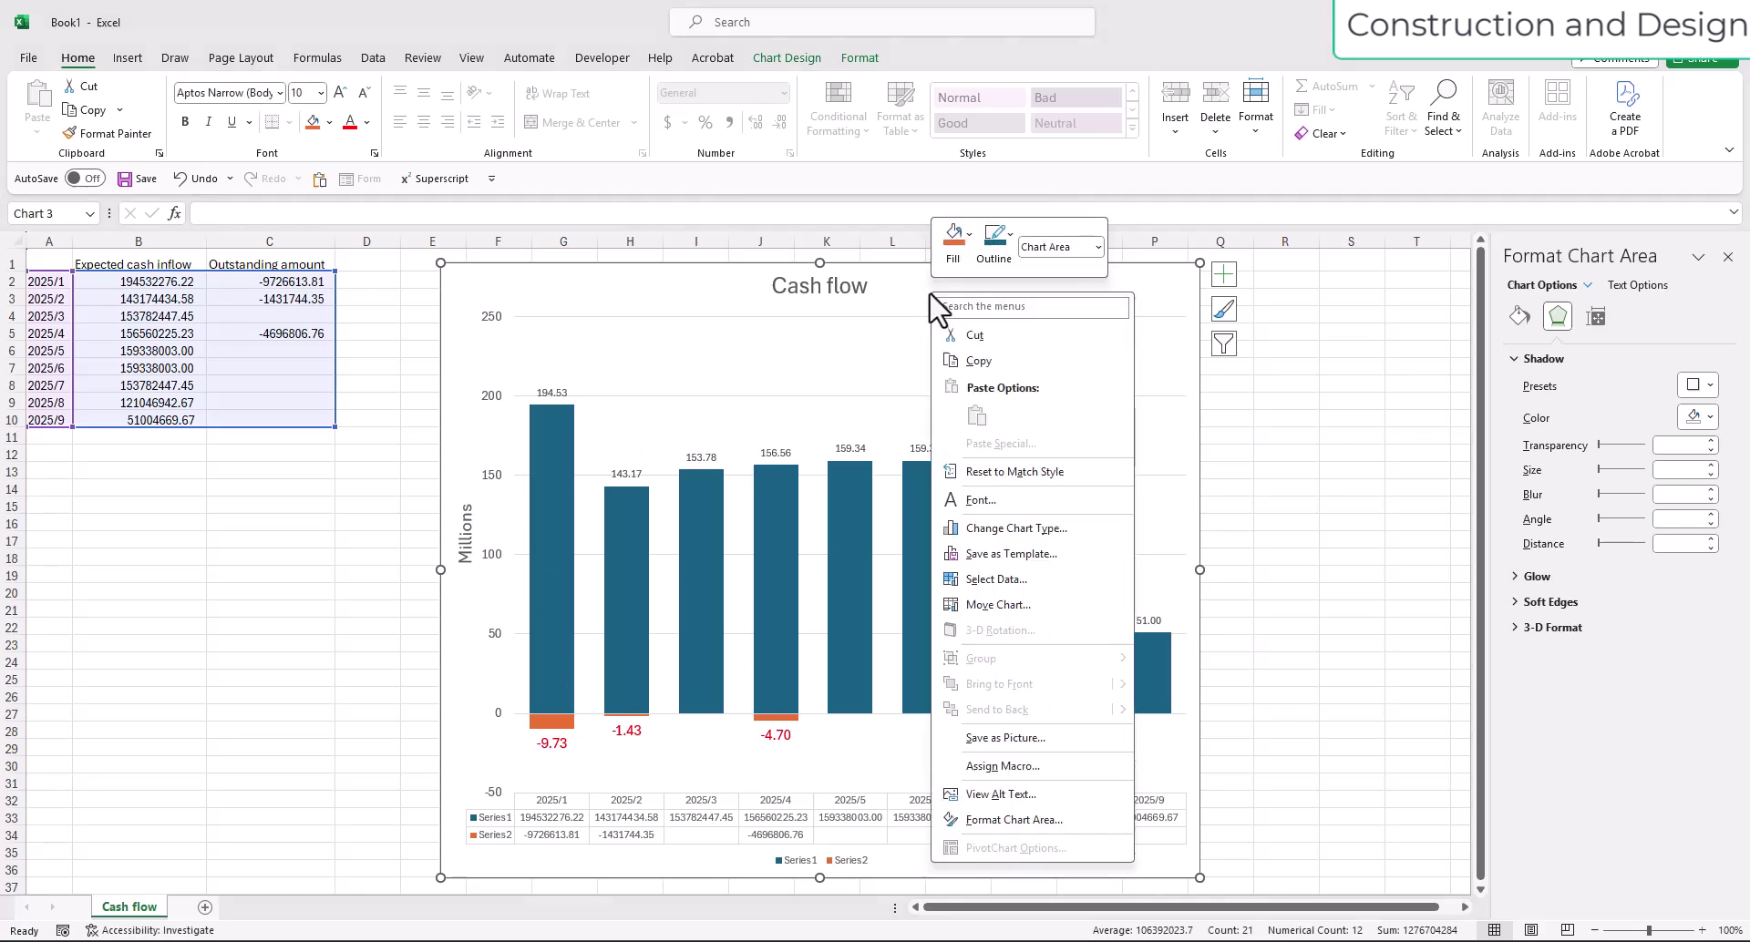
click(1002, 581)
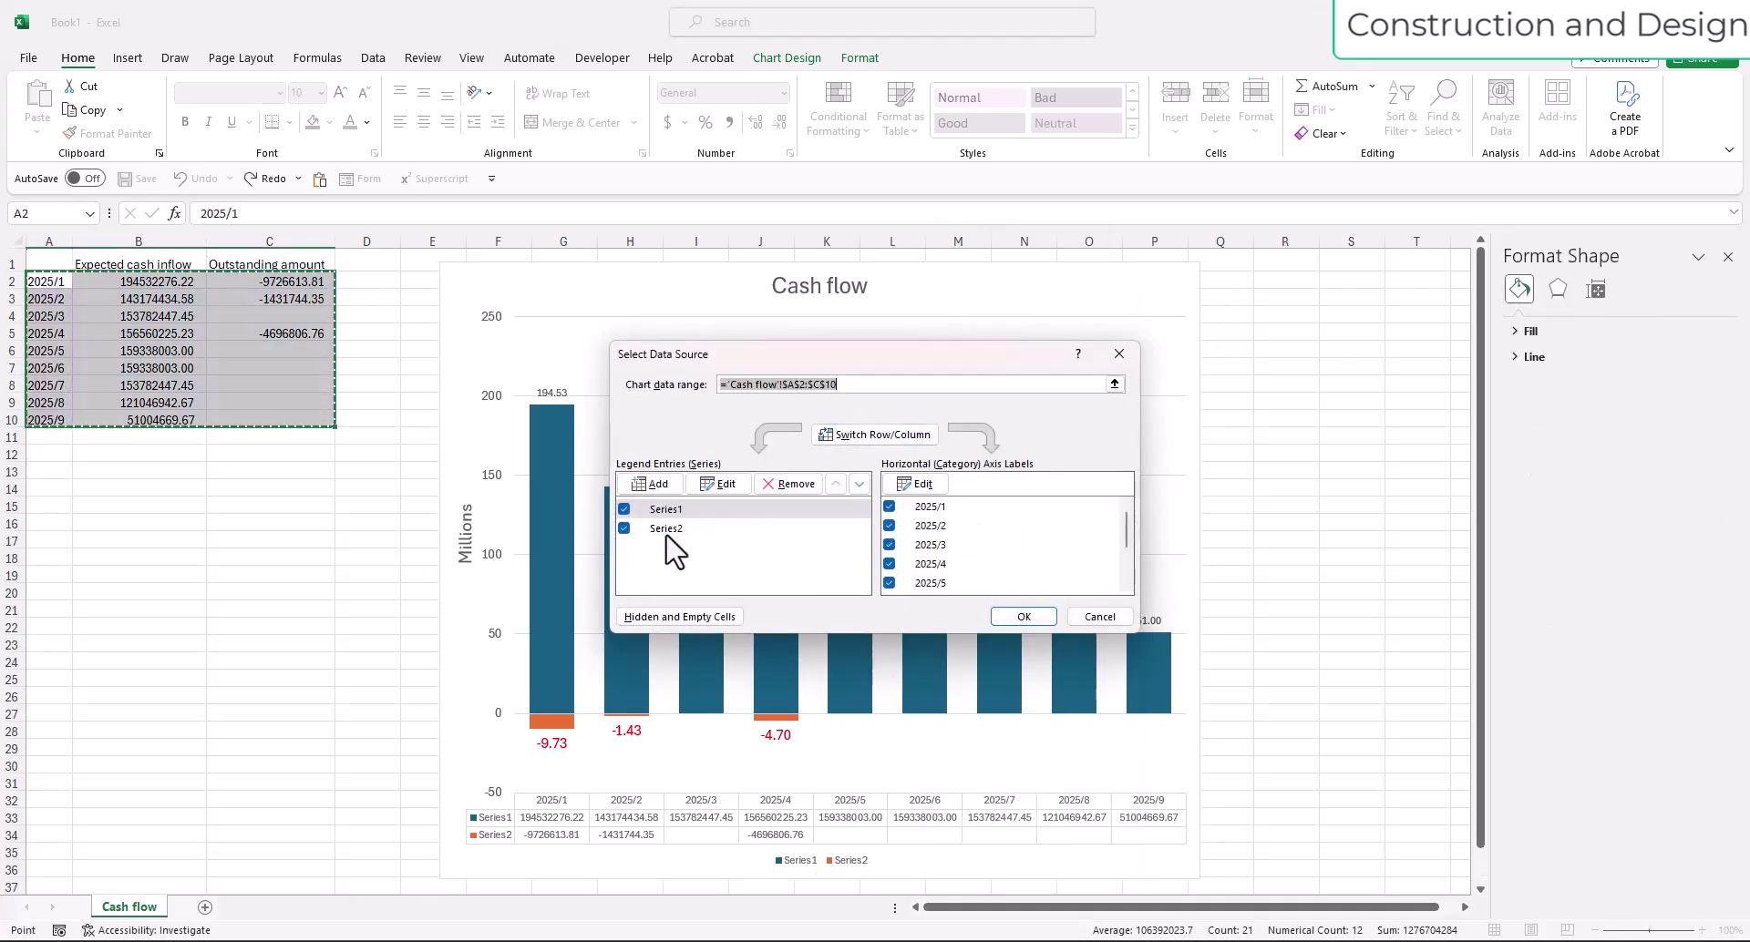
click(670, 510)
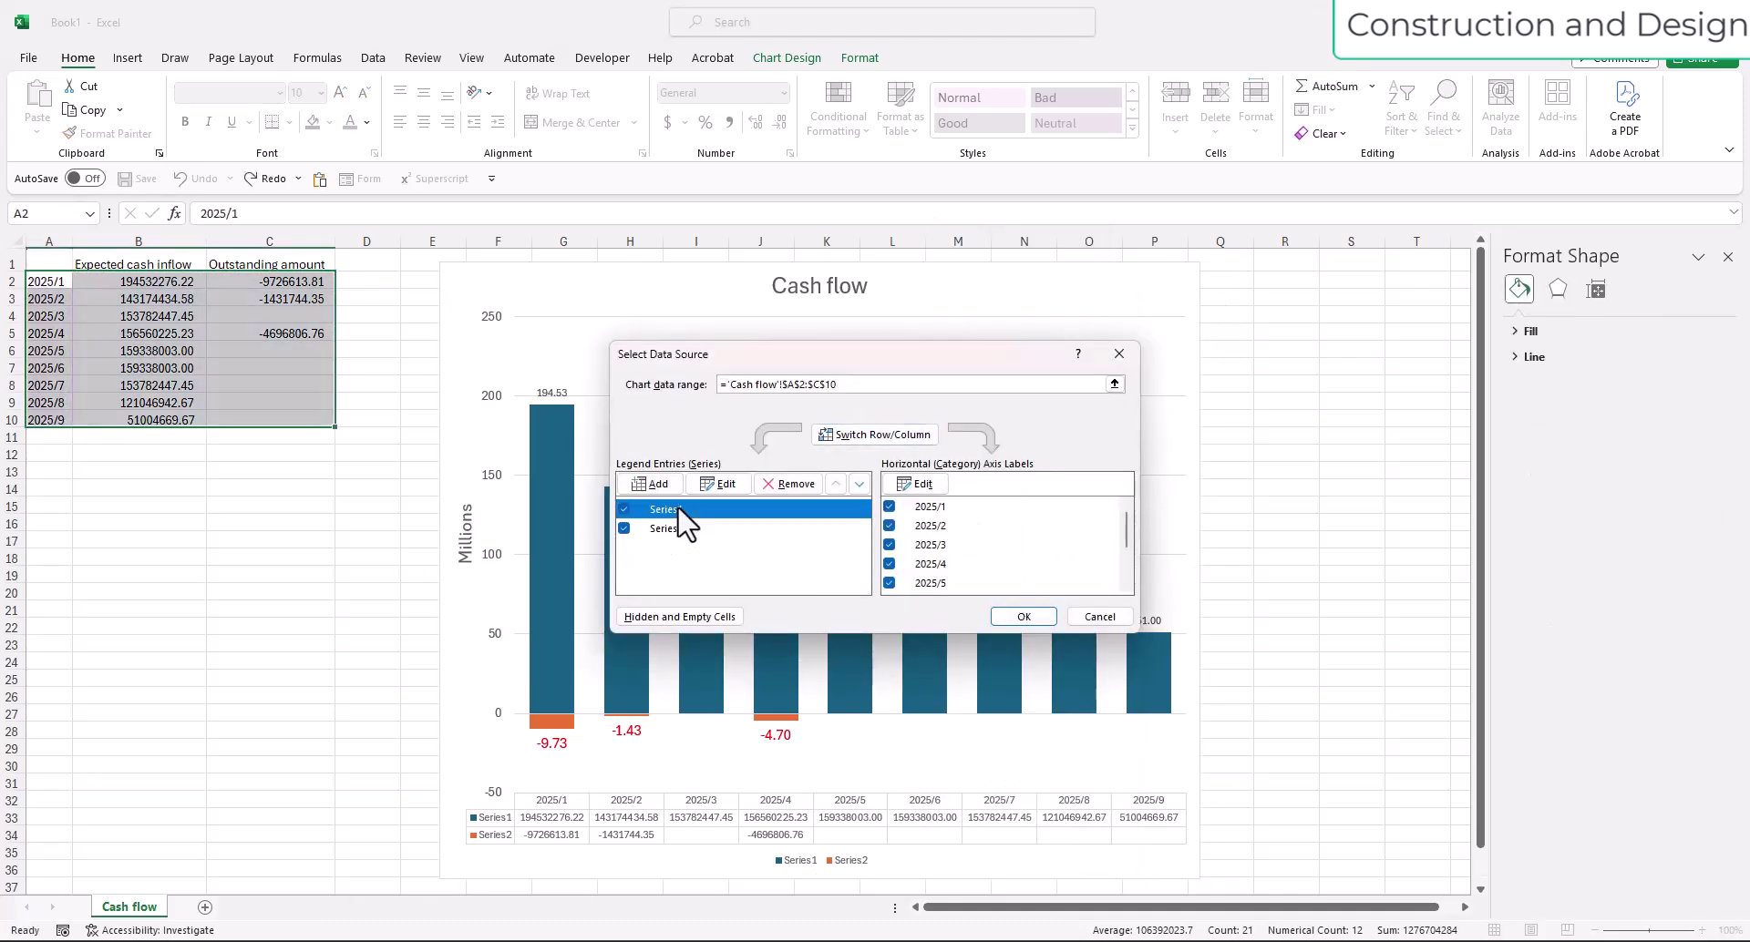
click(716, 484)
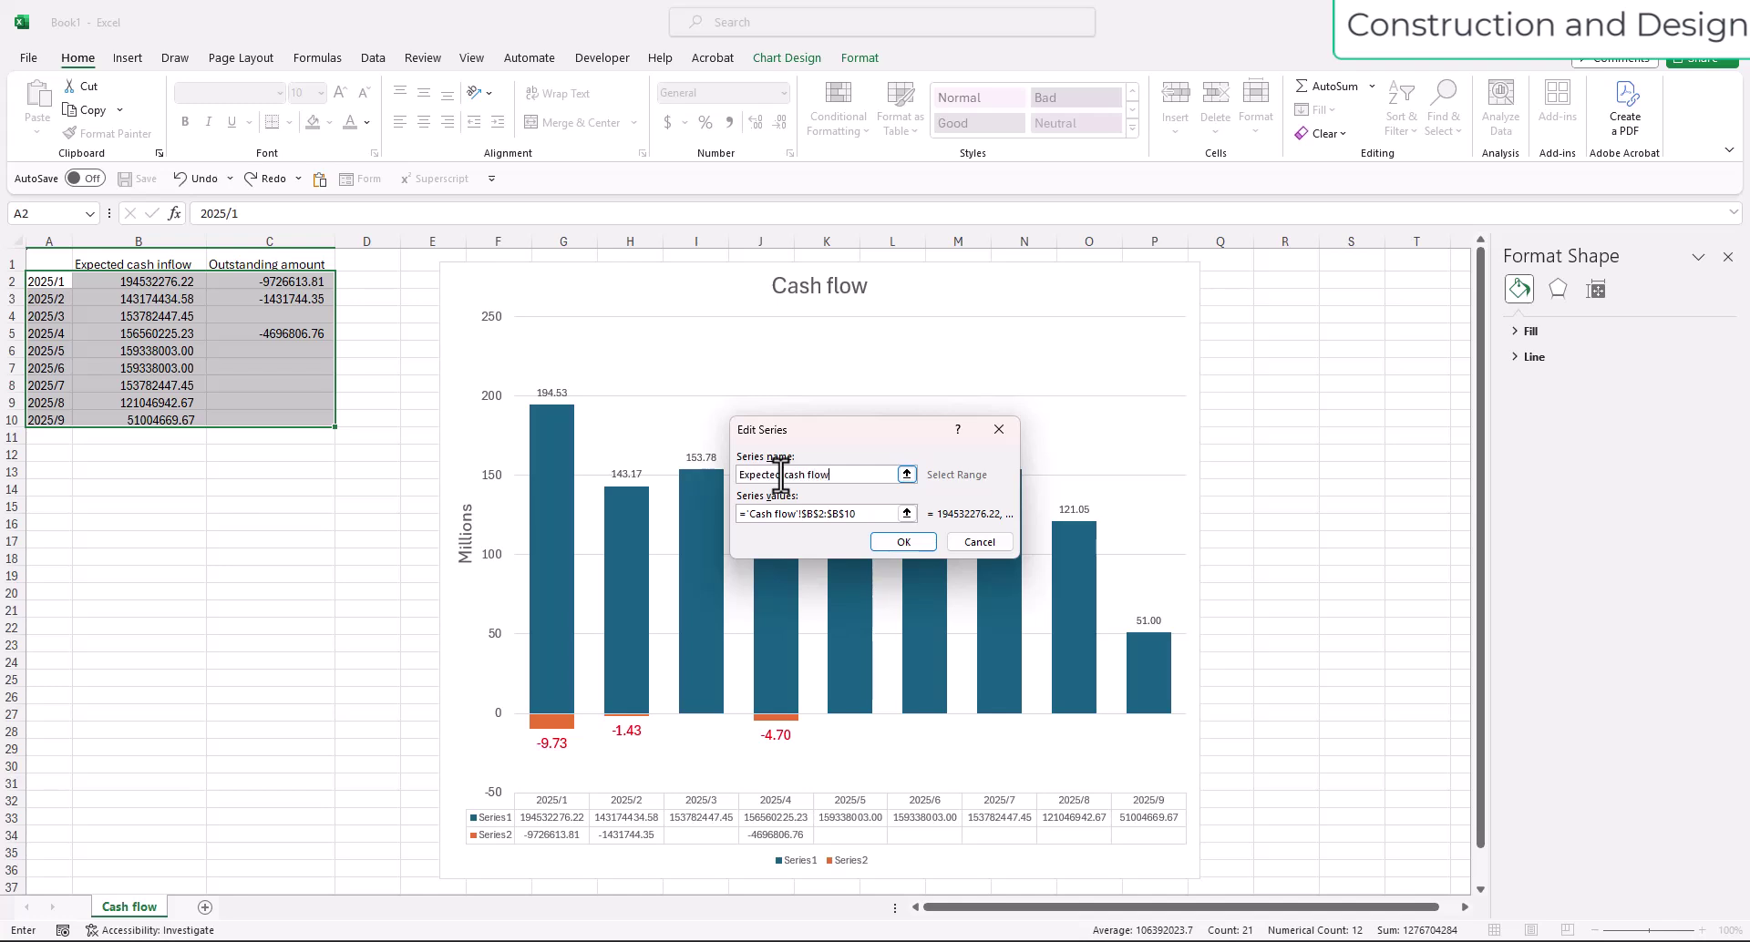
click(891, 544)
Rename the second data series as "Outstanding amount" and apply the data source changes.
click(651, 531)
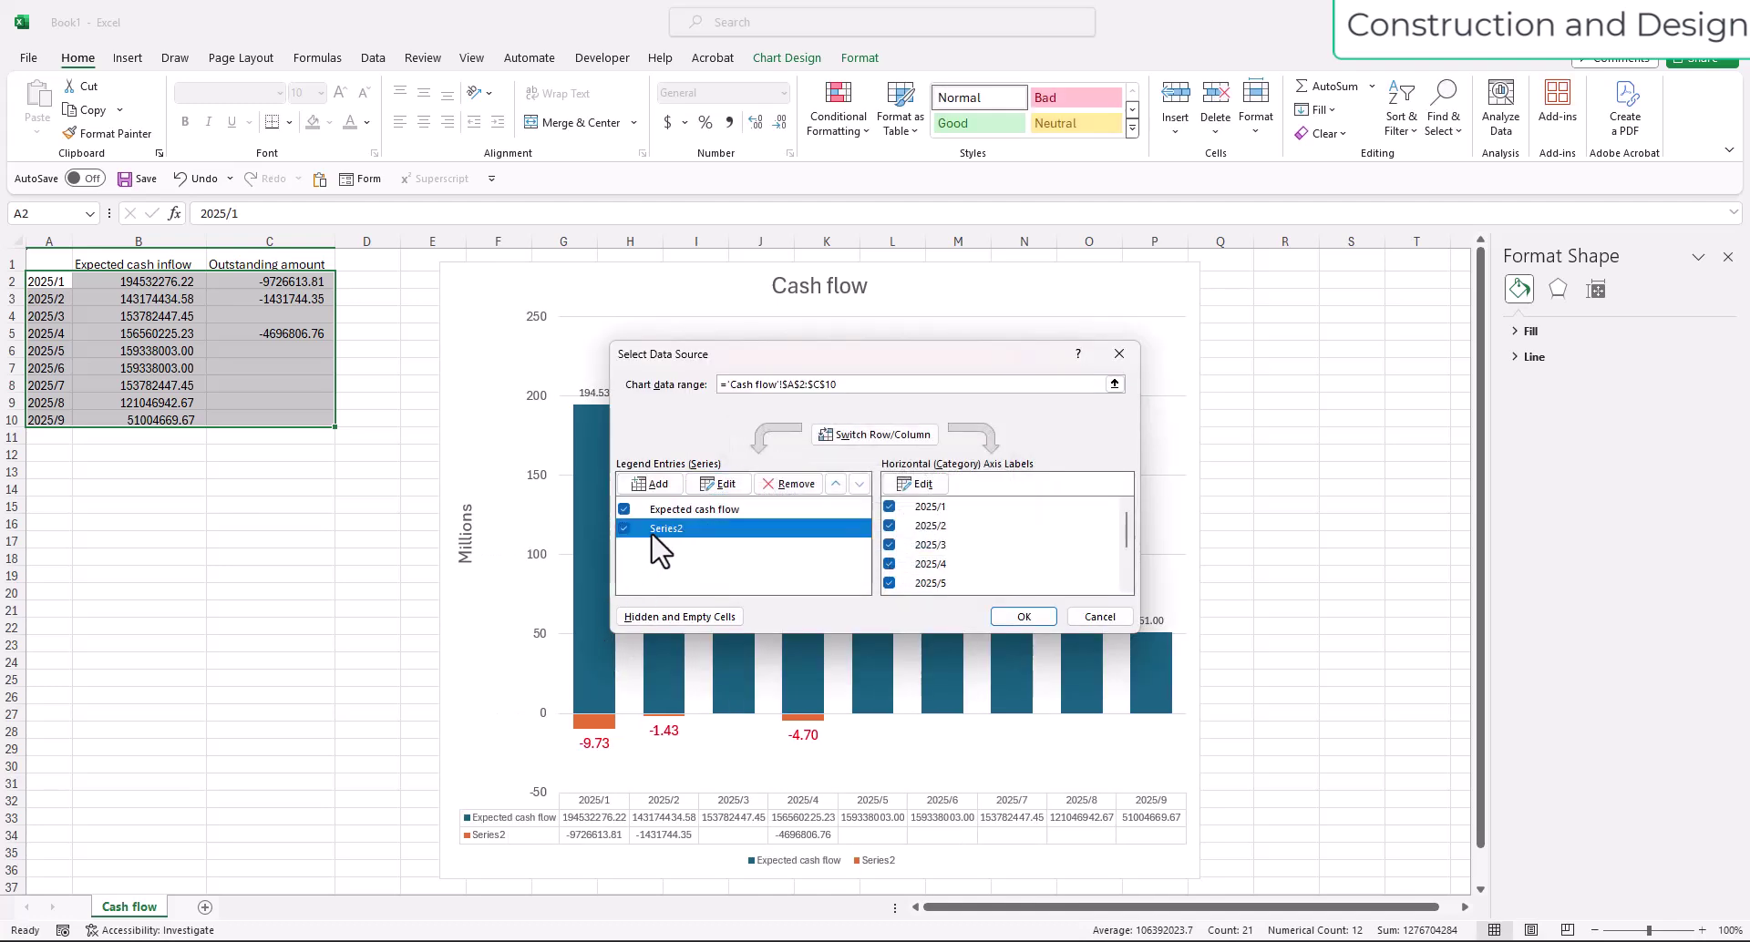
click(719, 484)
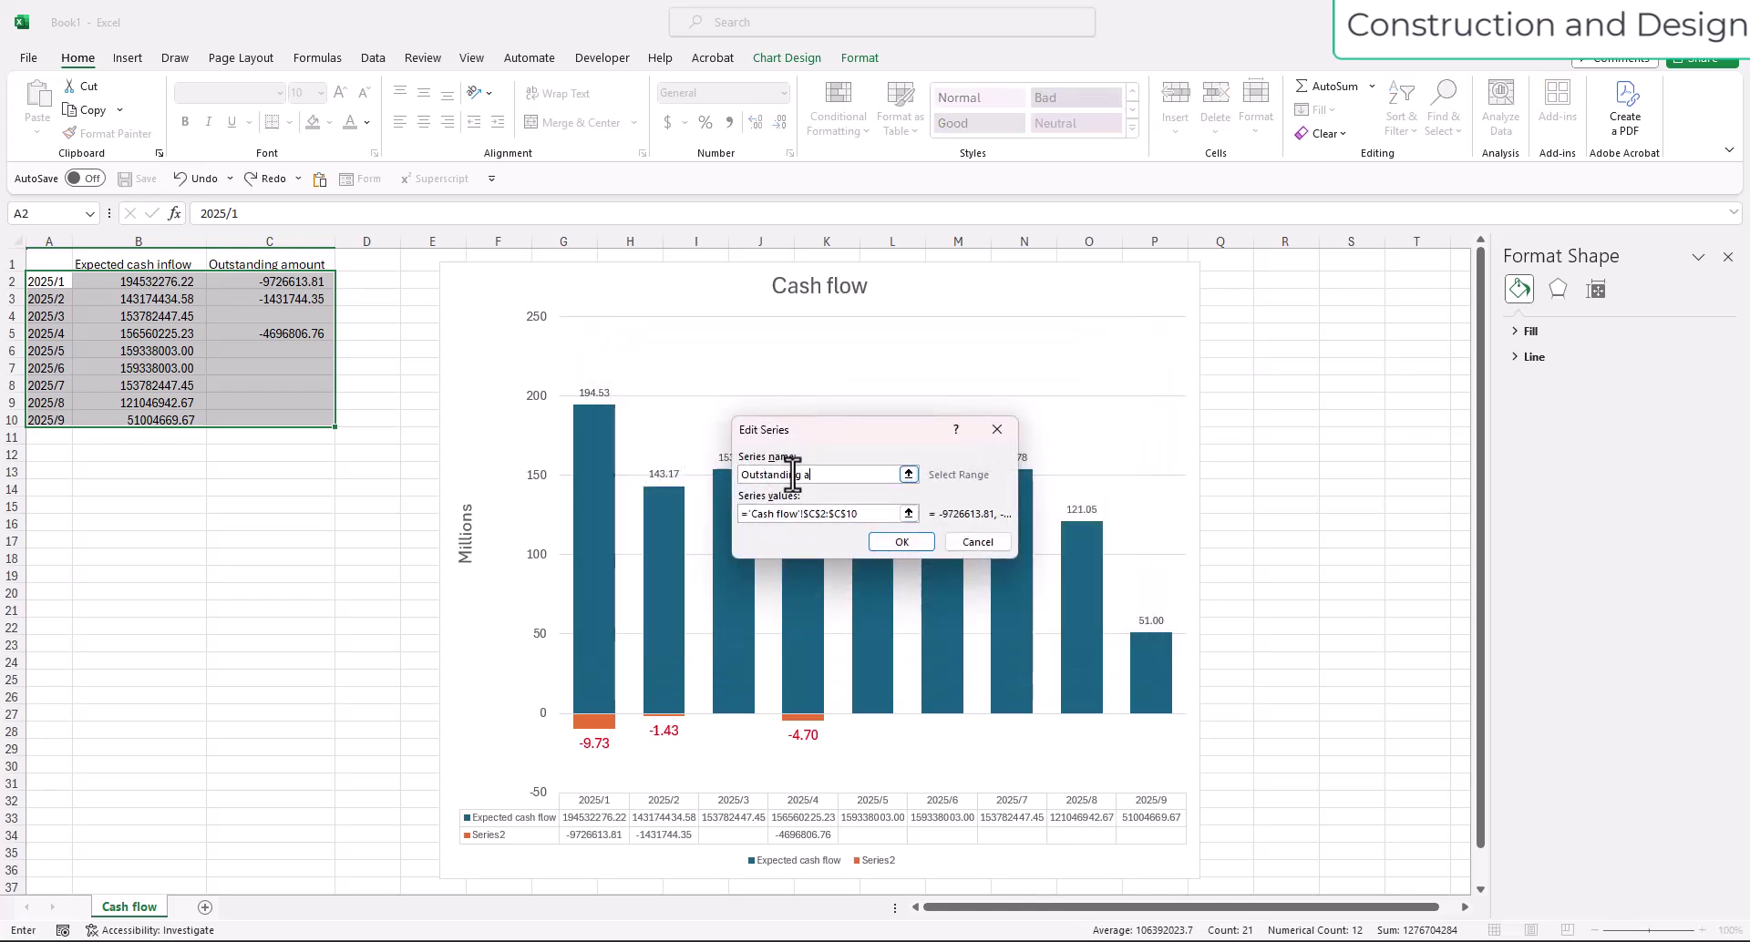
text(Outstanding amount)
click(872, 548)
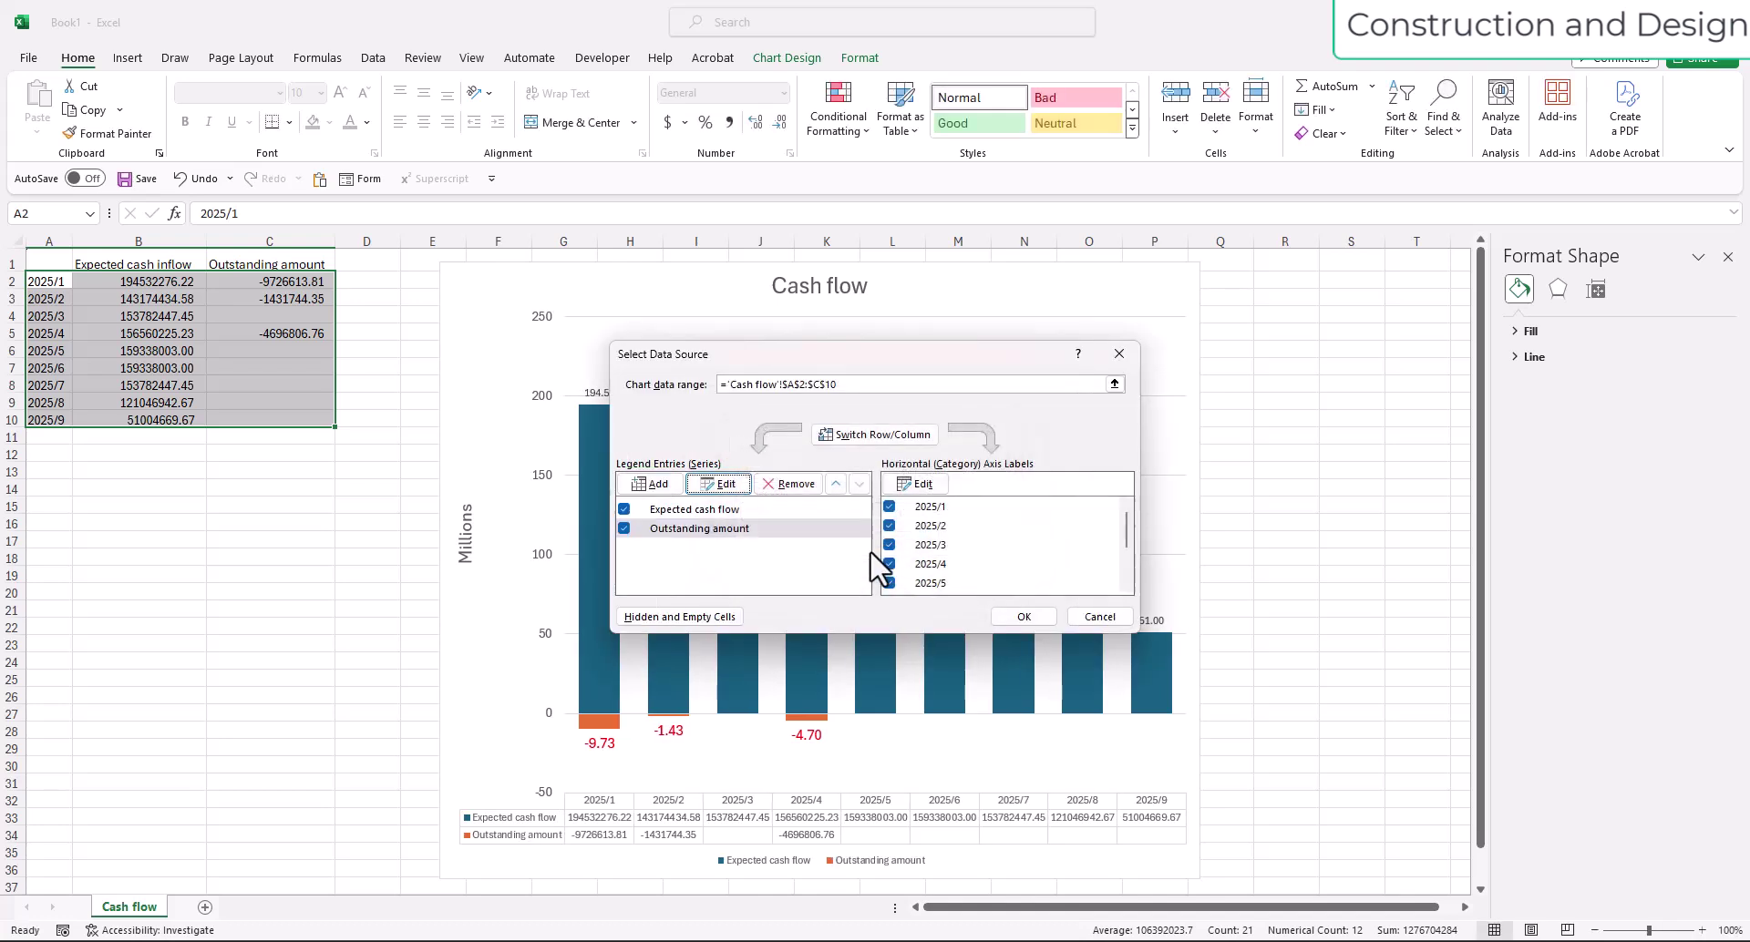
click(1015, 611)
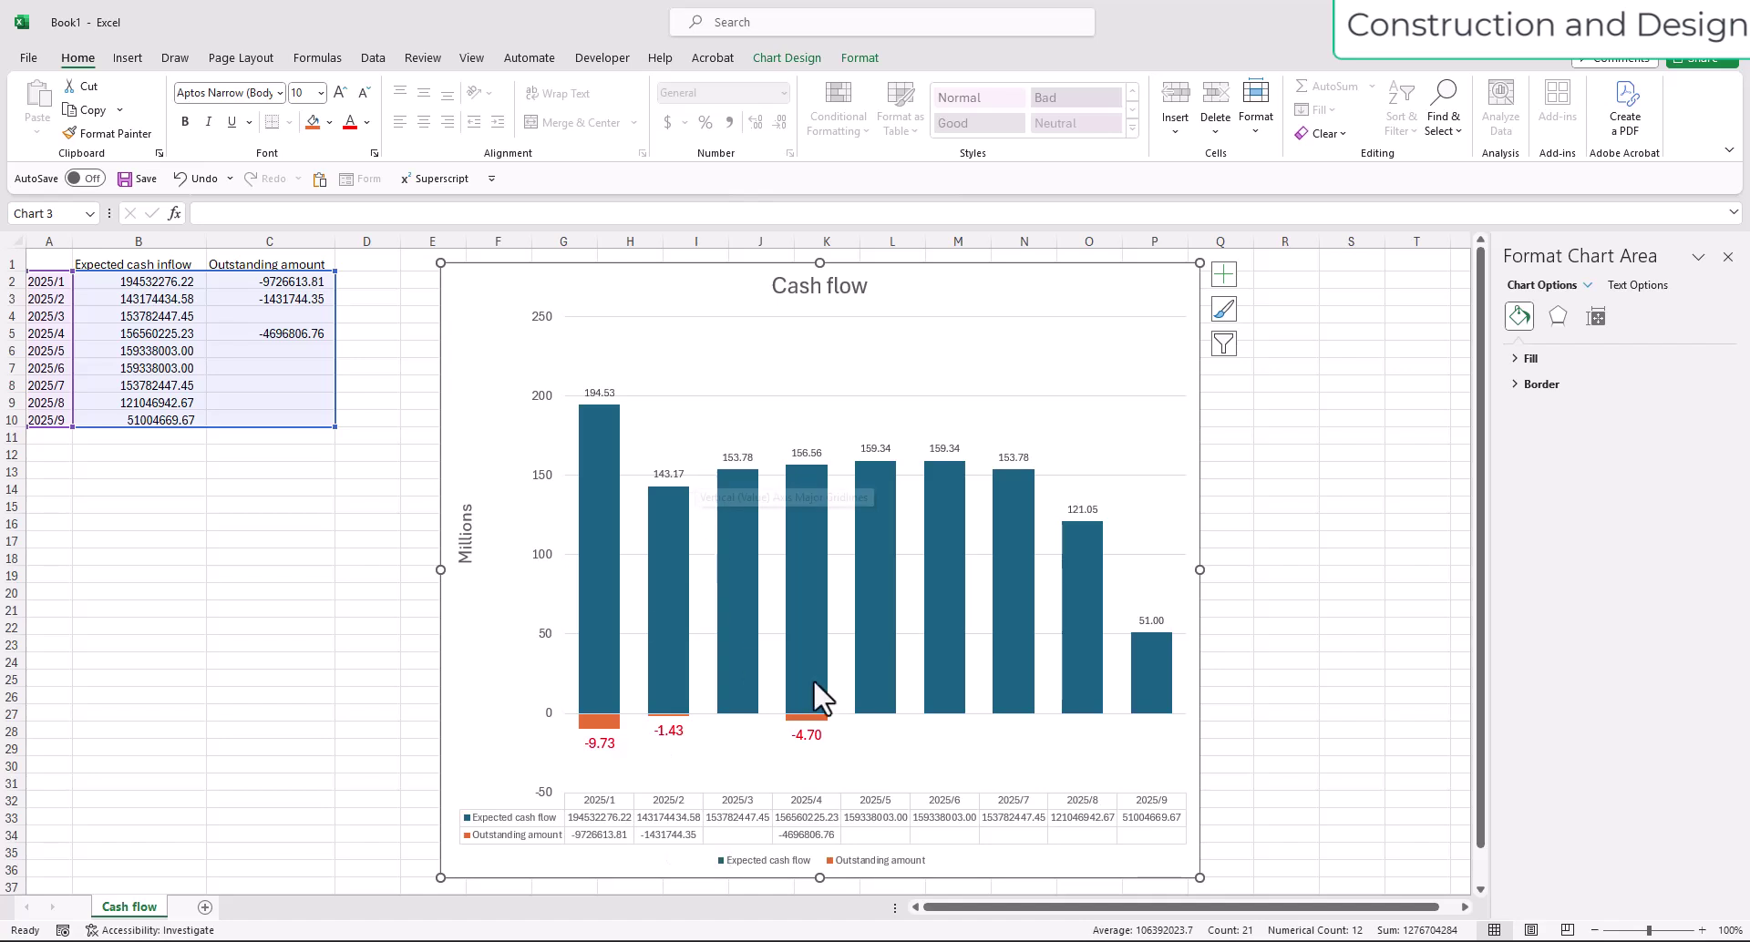
Move the Millions label closer to the vertical axis numbers and enlarge the chart slightly.
click(468, 545)
drag(480, 544, 520, 545)
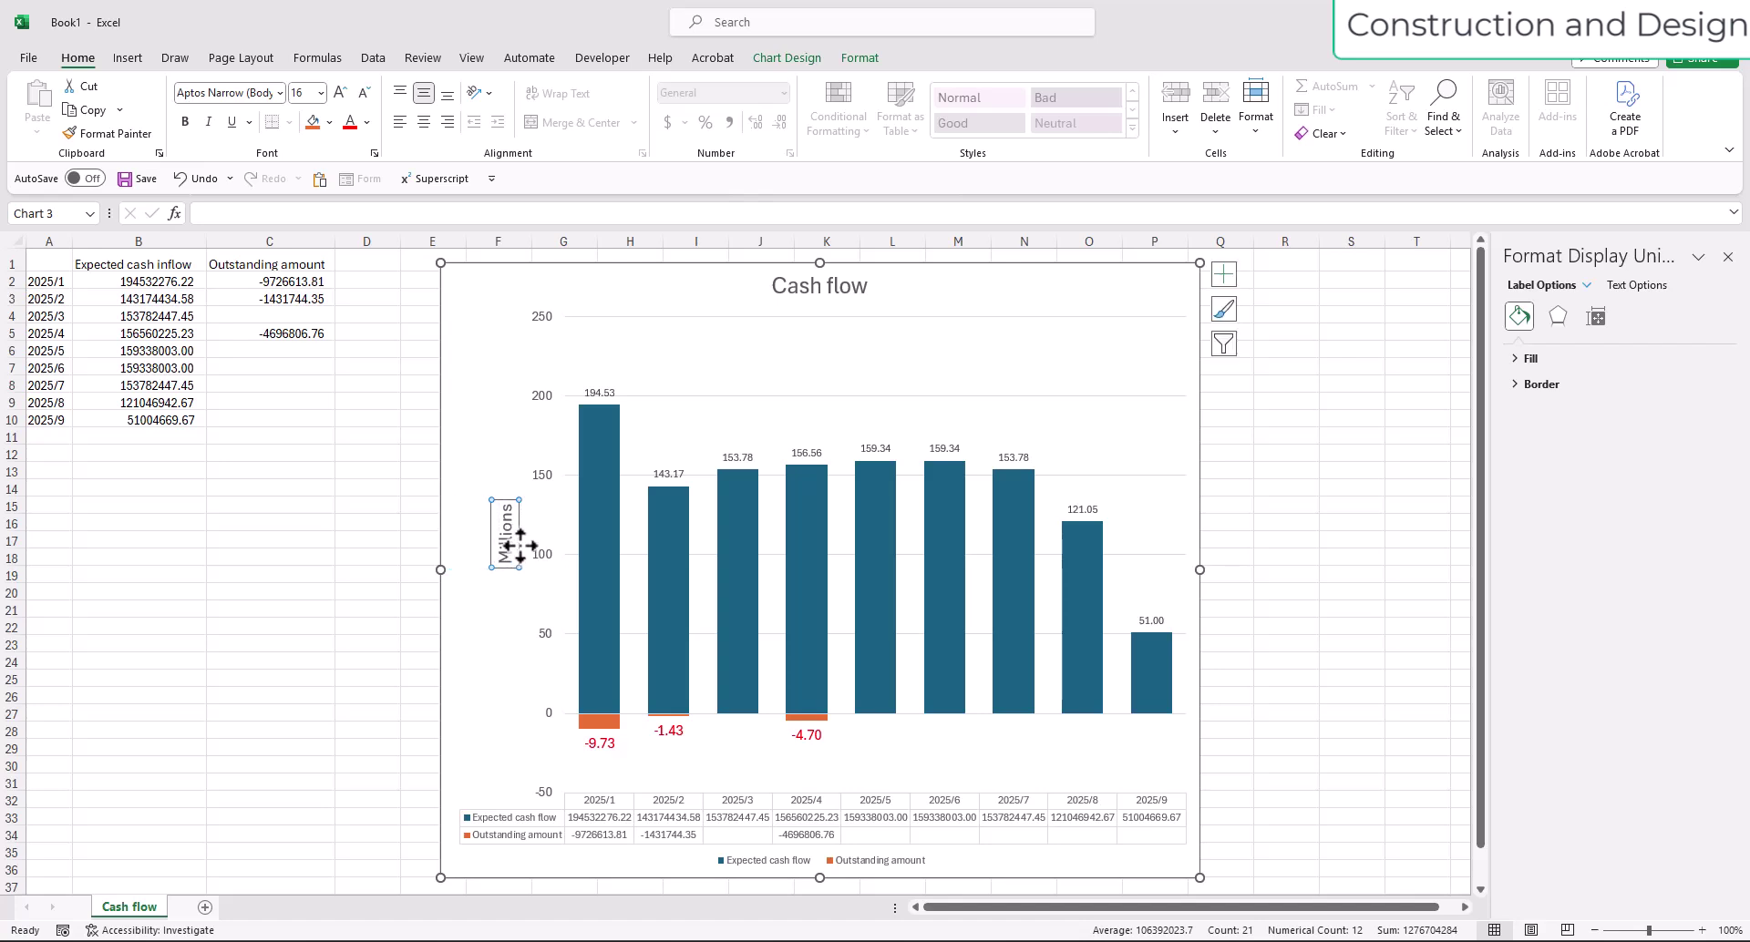
click(507, 675)
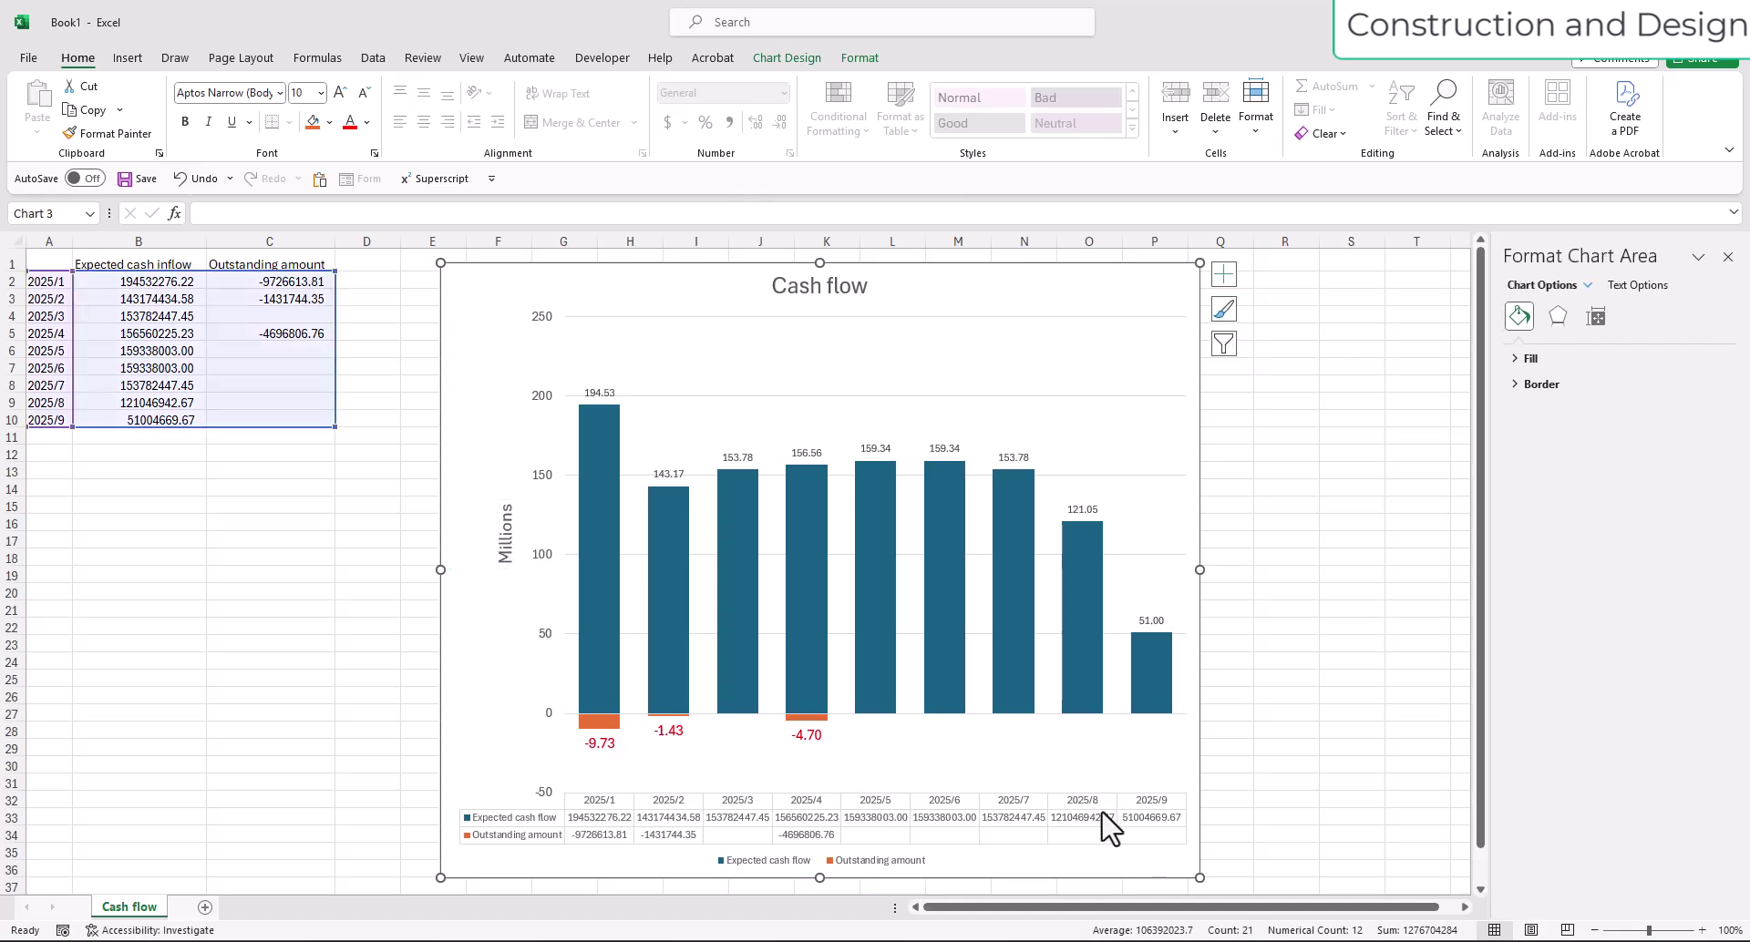
drag(1199, 878, 1216, 891)
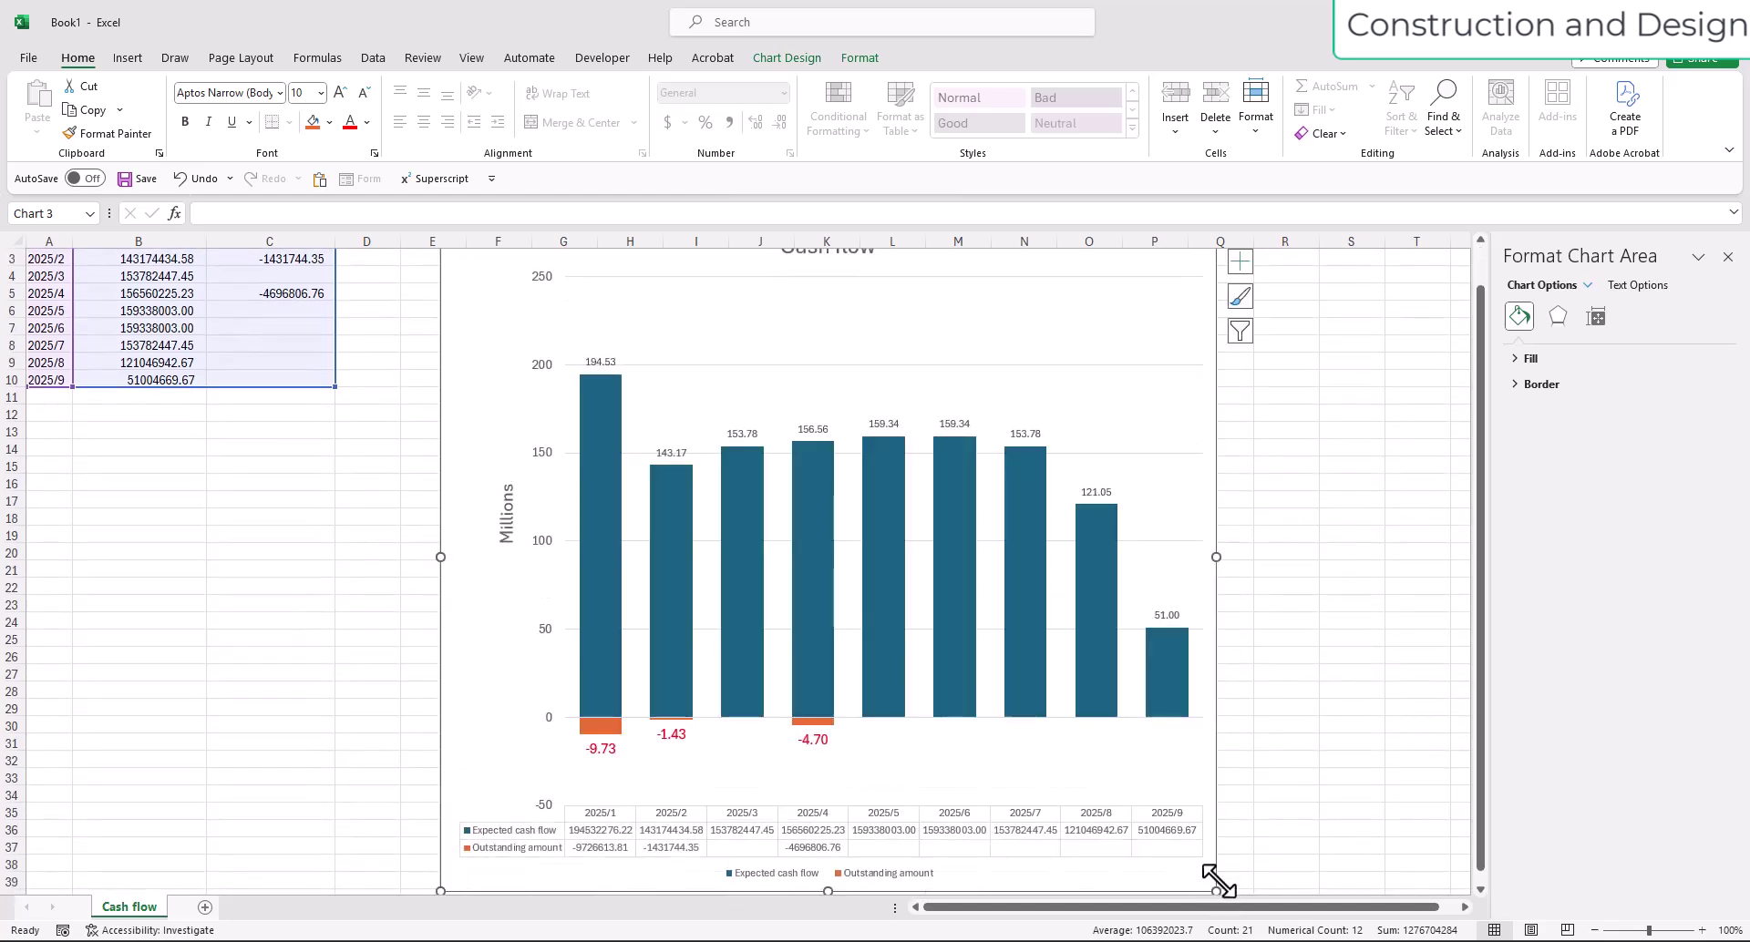
Fill the expected cash flow columns with the standard green color.
click(883, 576)
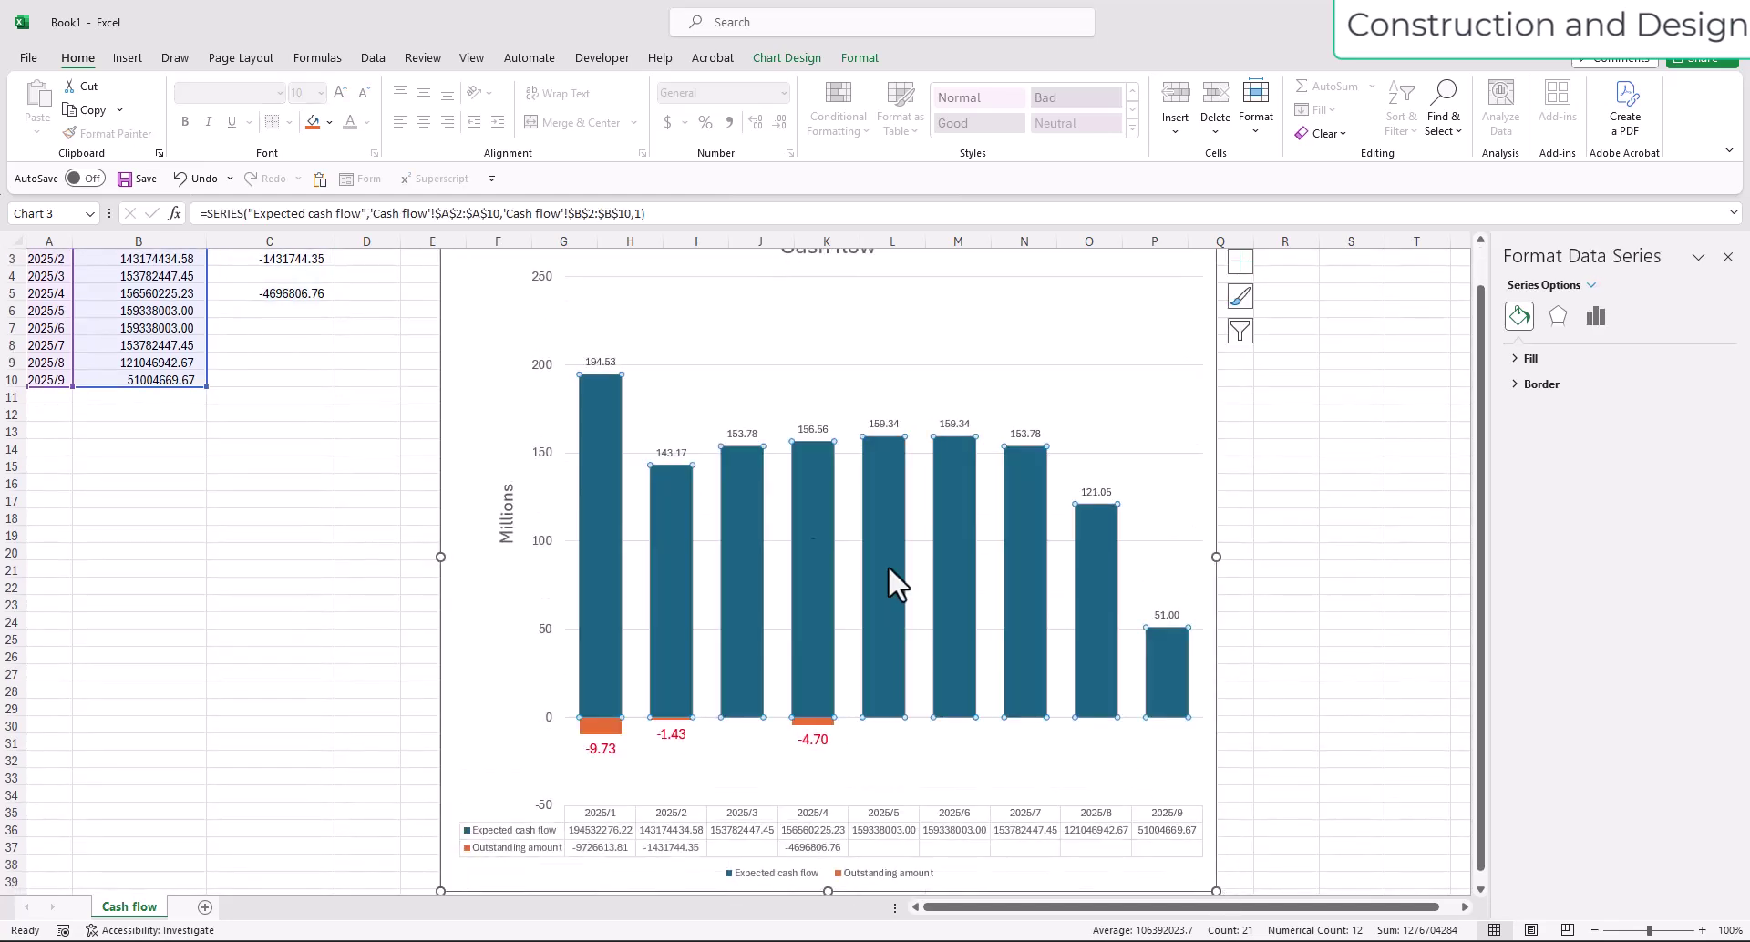
click(1517, 358)
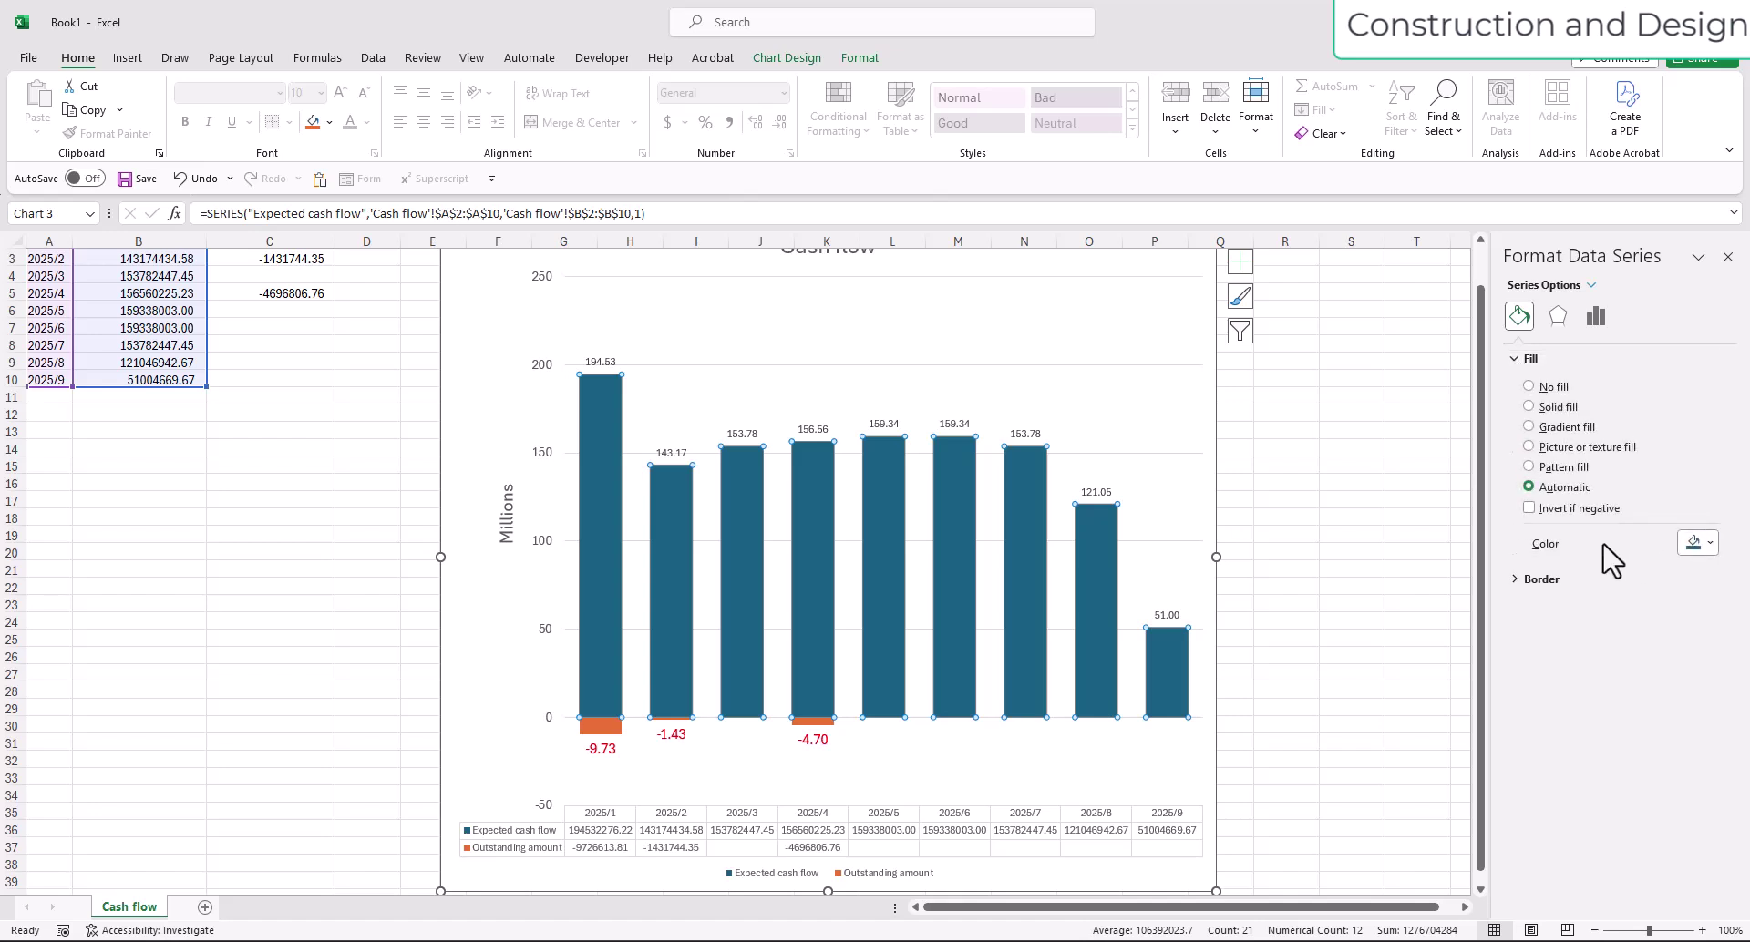
click(1703, 544)
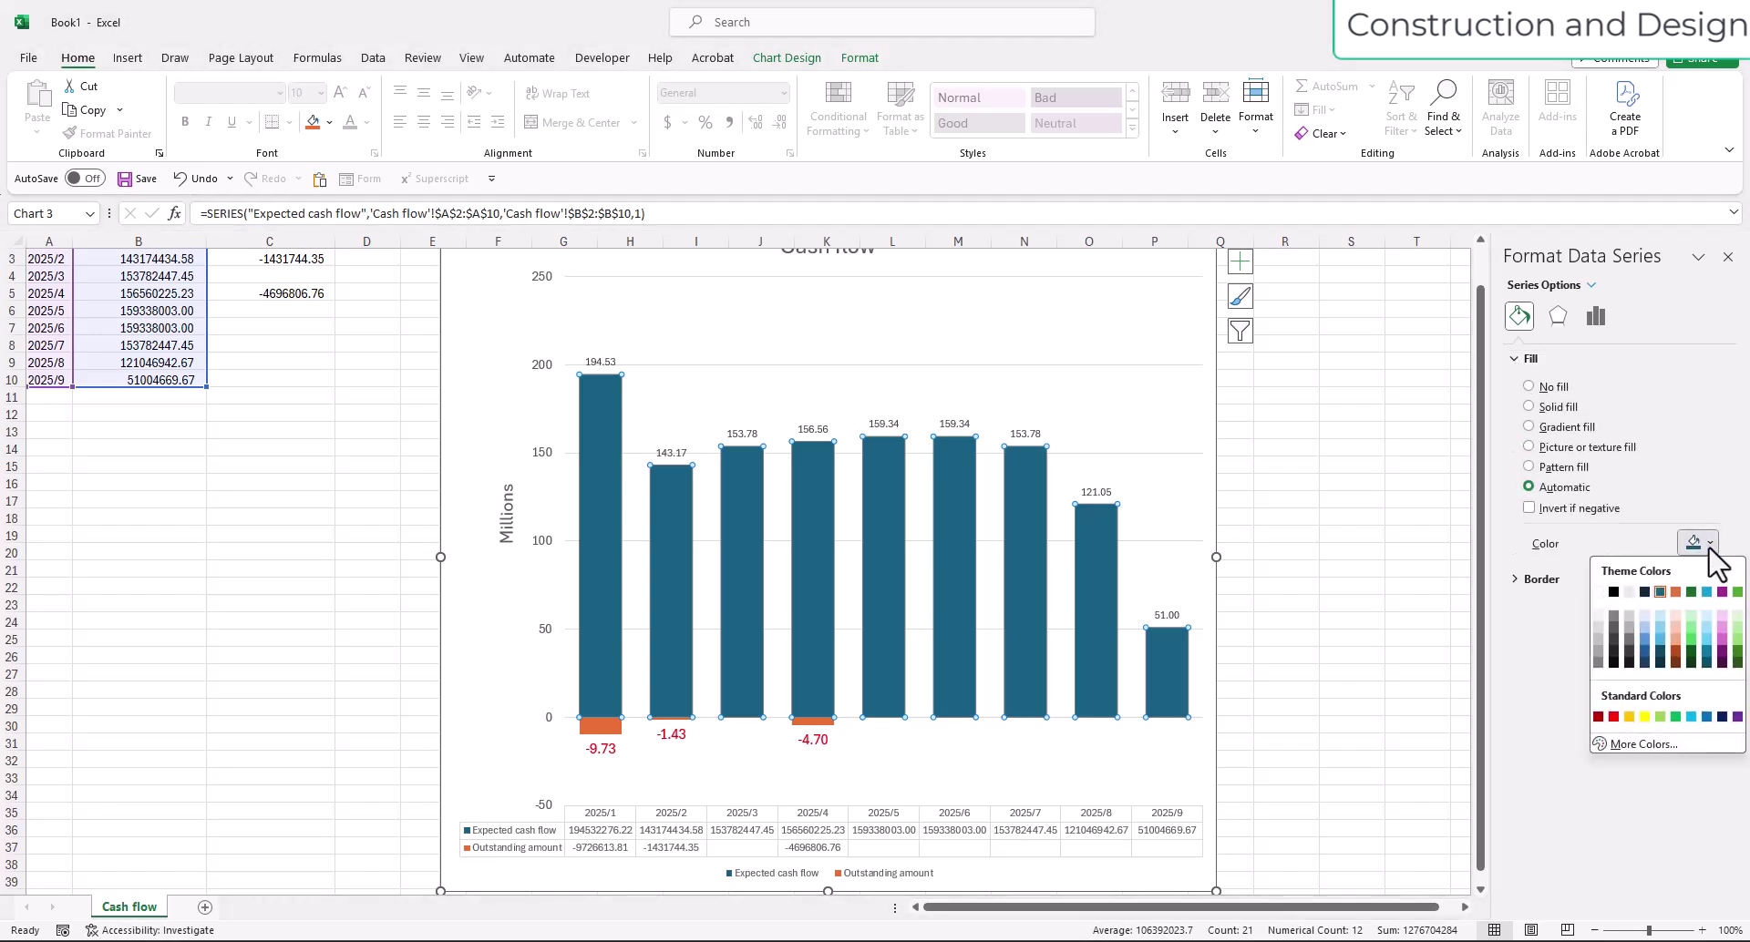
click(1676, 636)
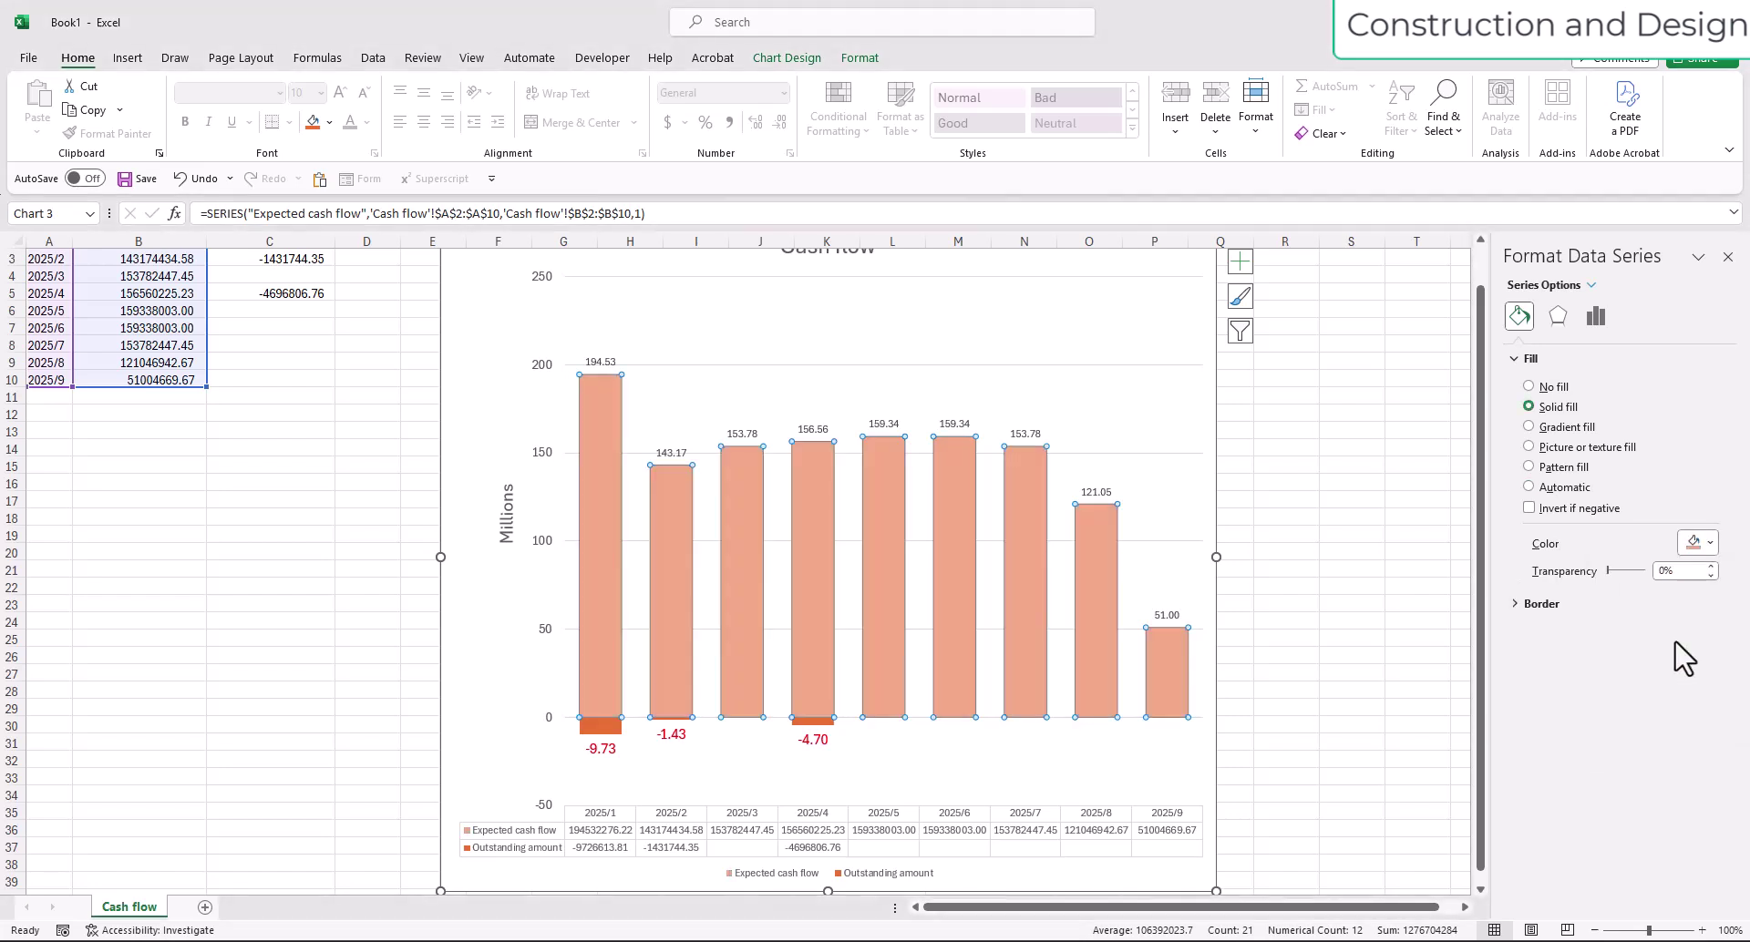
click(1703, 544)
click(1675, 717)
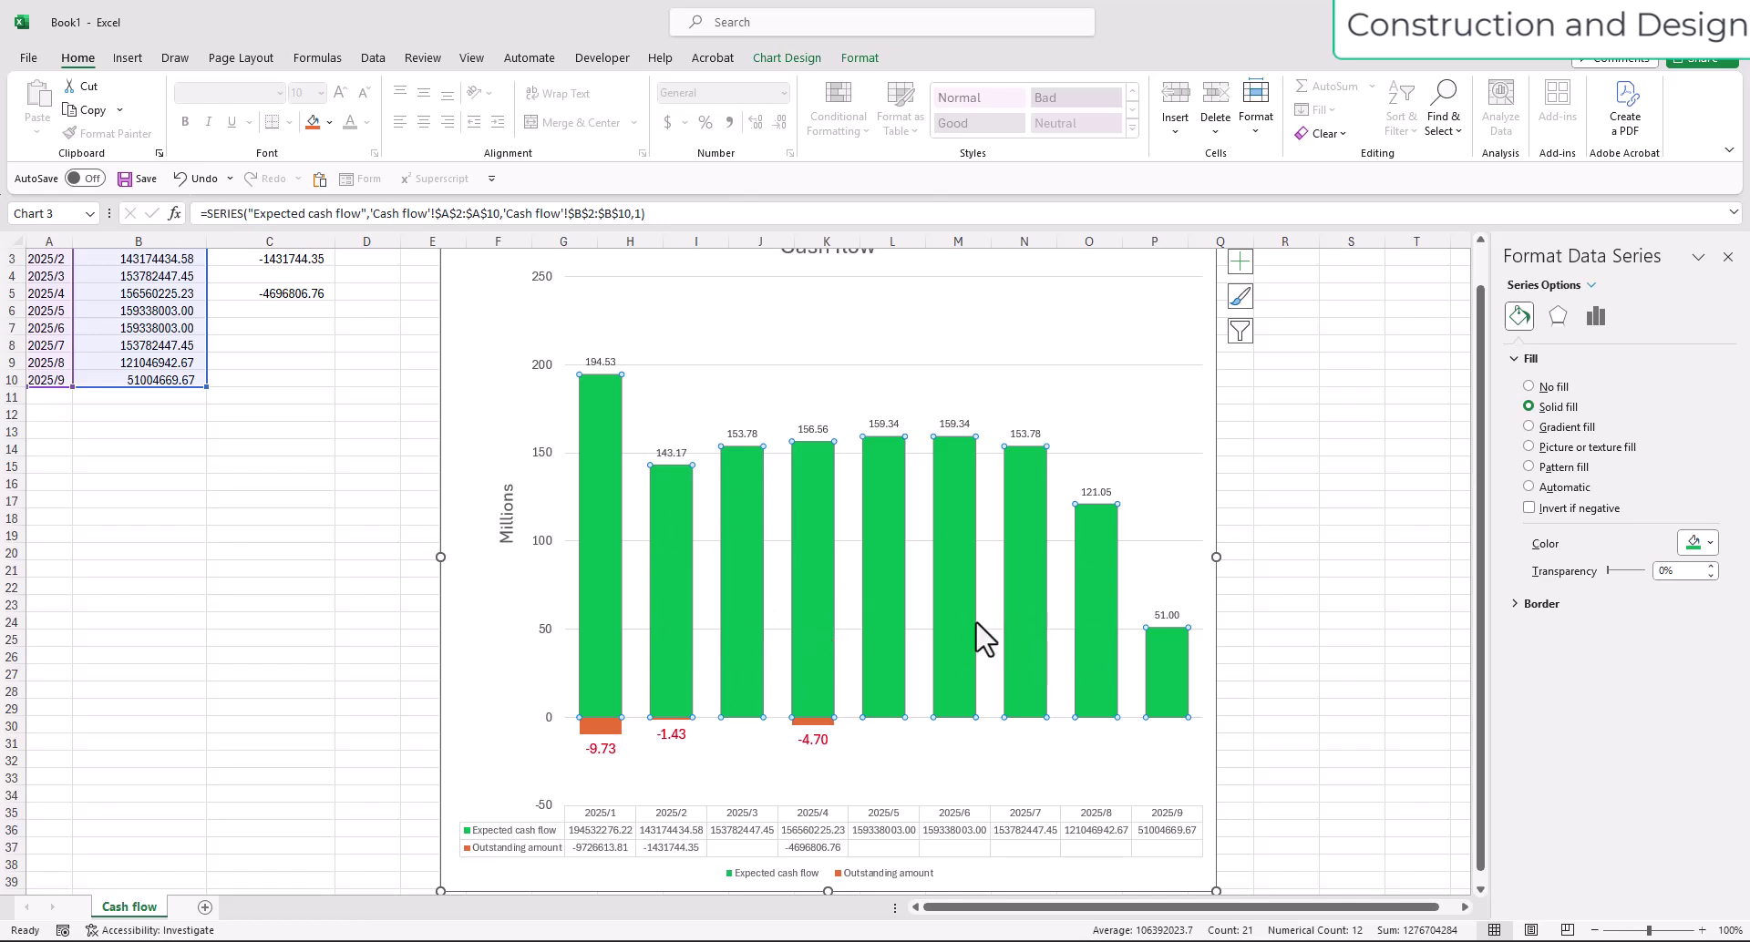
Fill the outstanding amount columns with the standard red color.
click(609, 729)
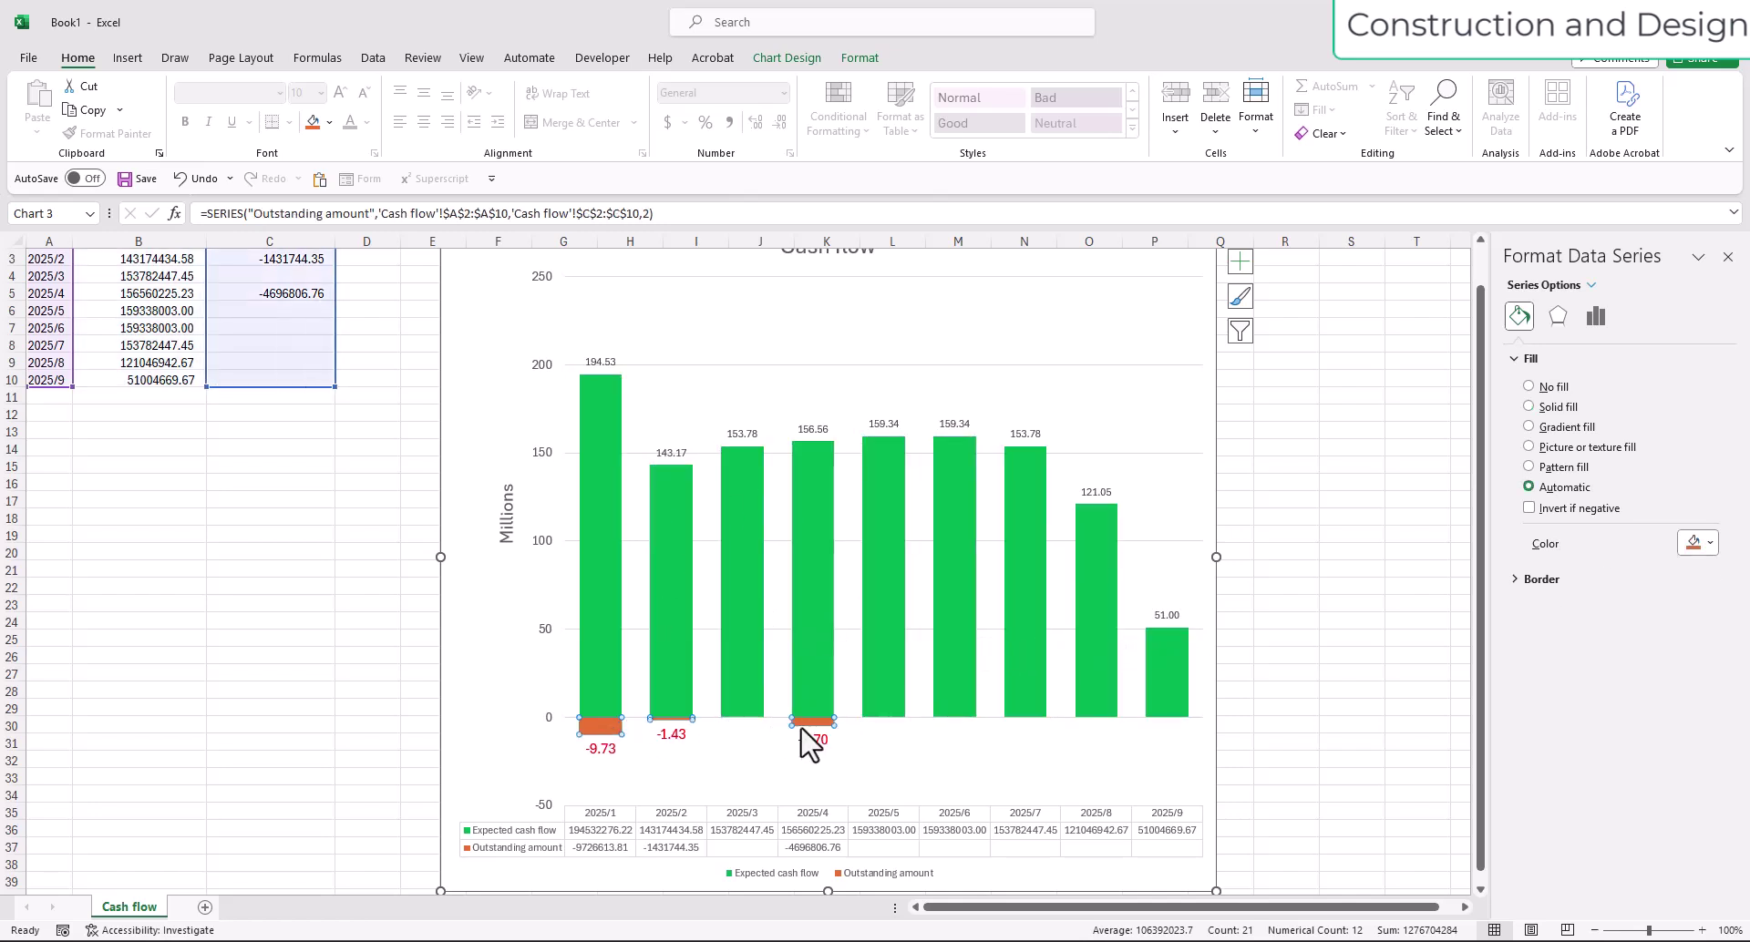
click(1712, 543)
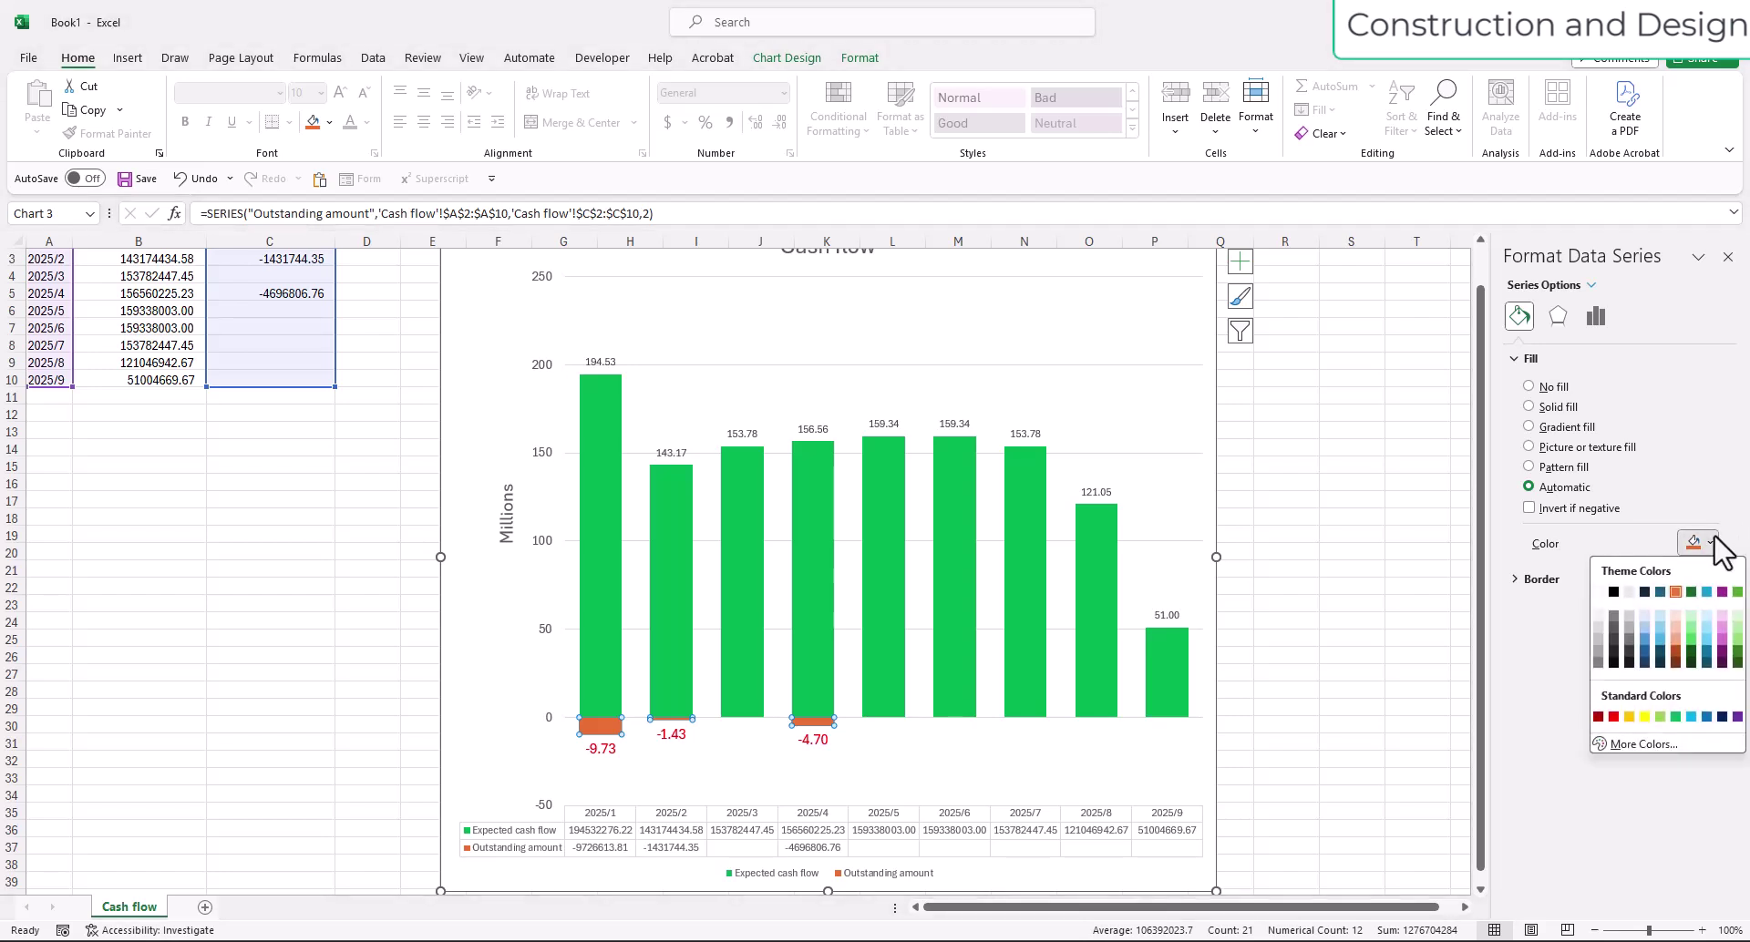
click(1613, 716)
click(934, 768)
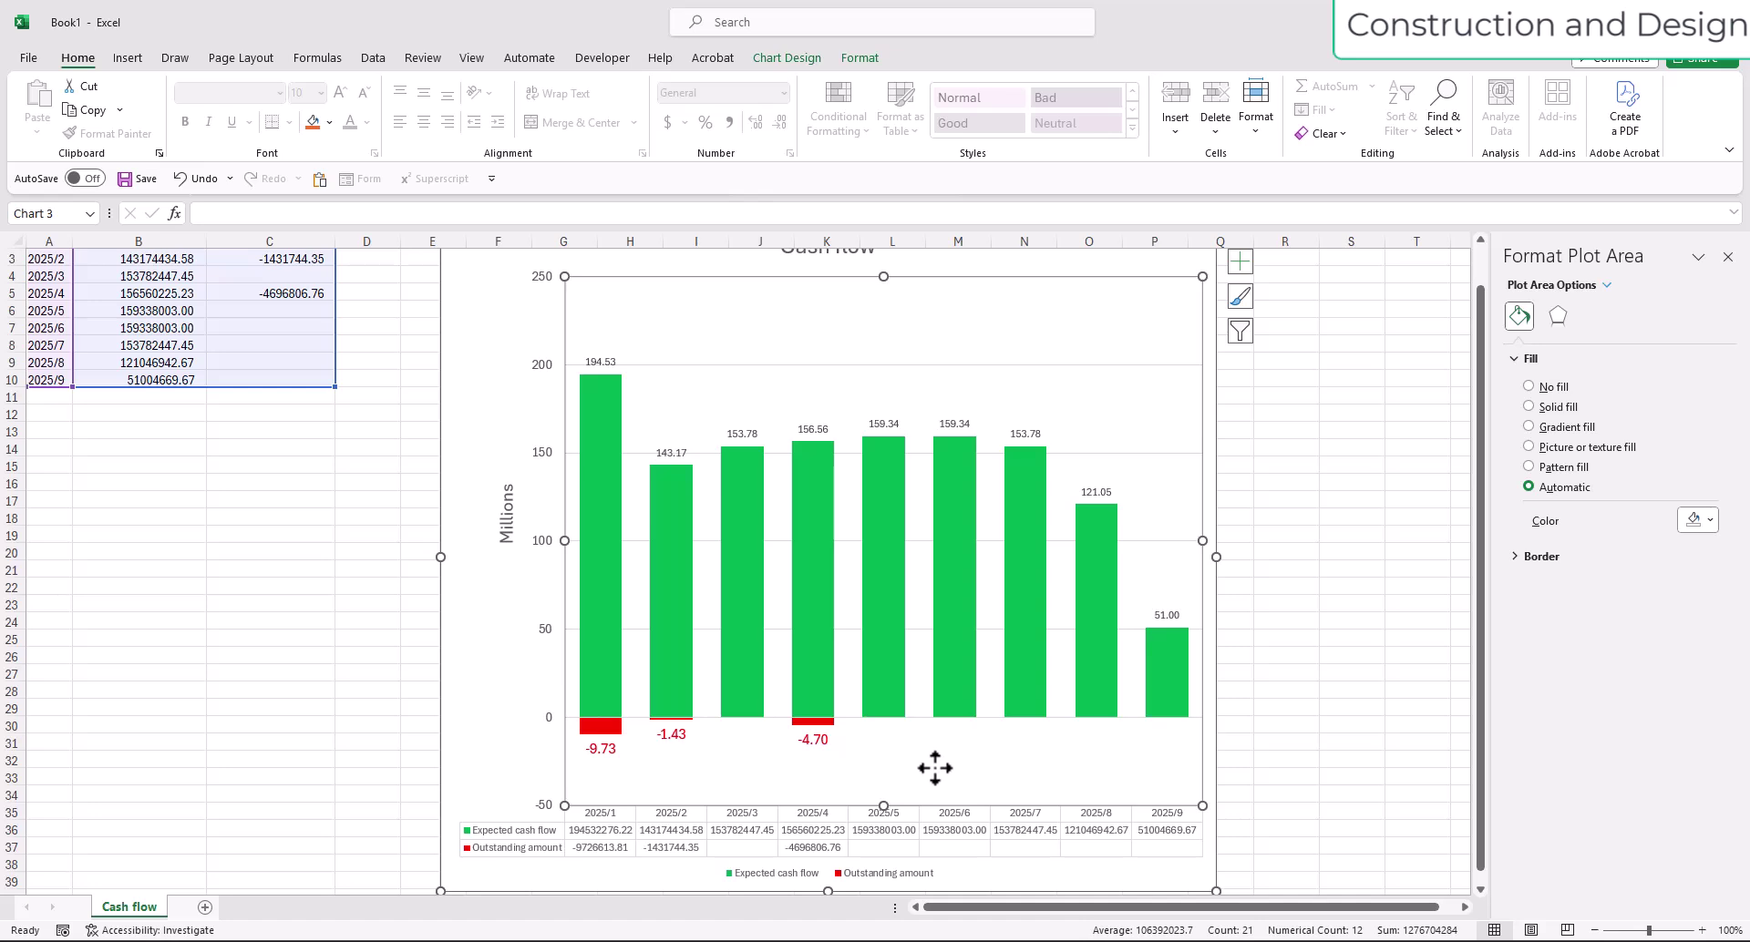
Change the font color of the vertical axis numbers to dark blue.
click(508, 522)
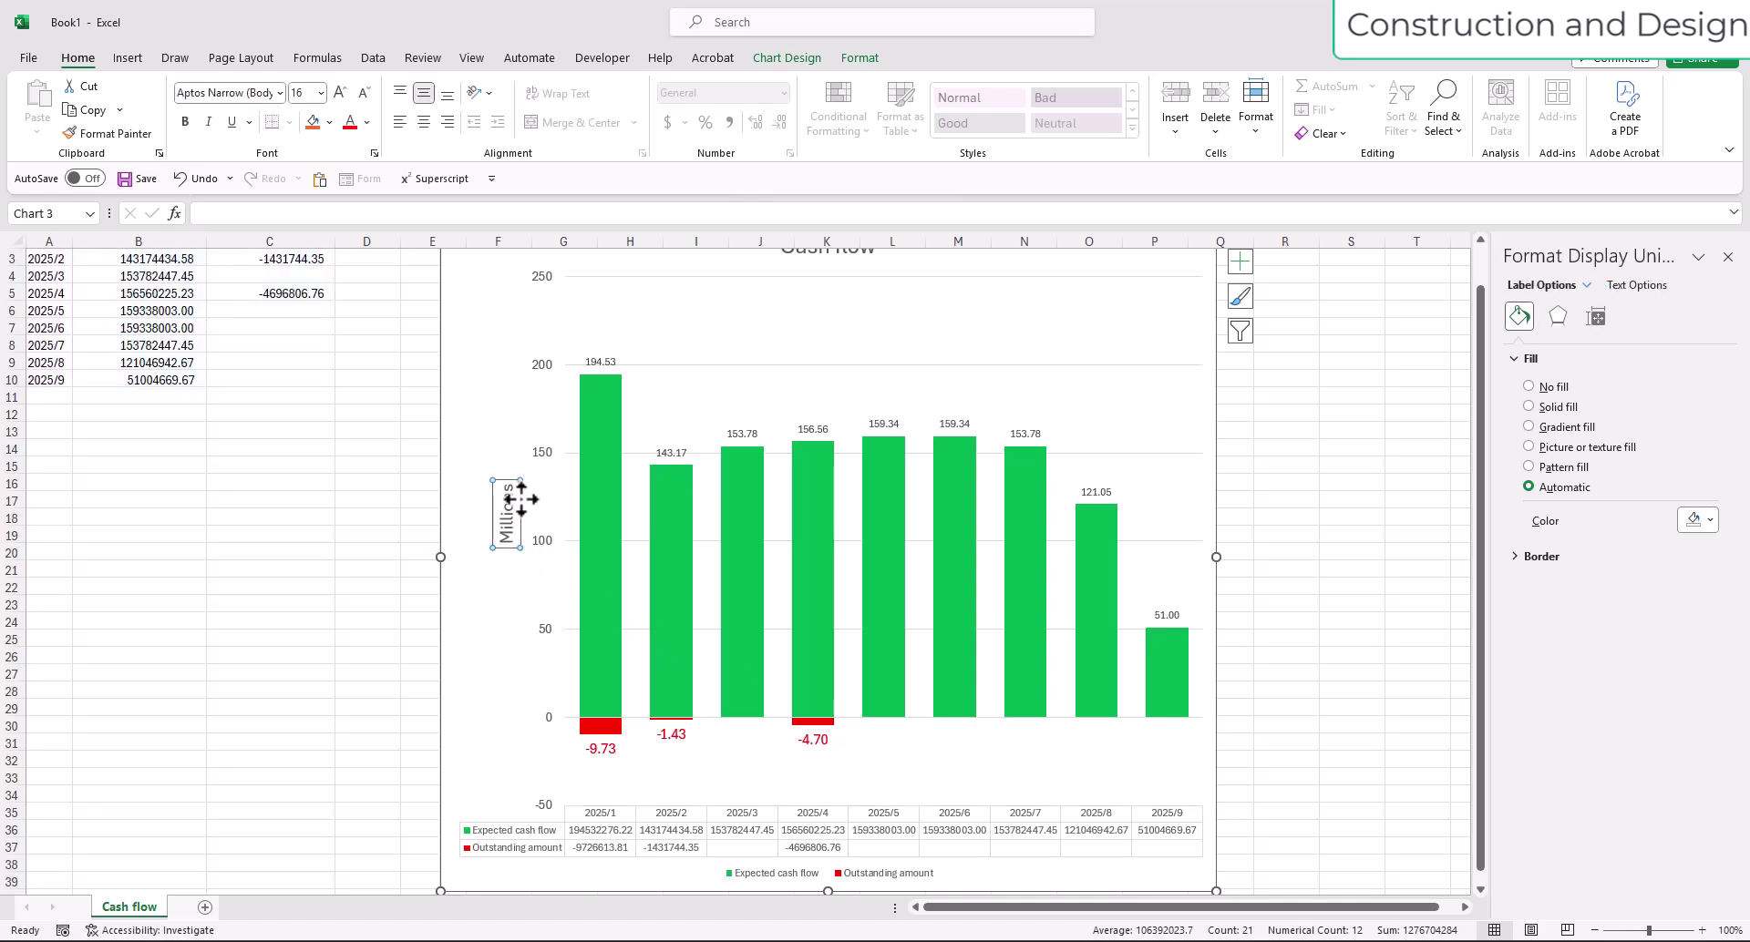
click(545, 476)
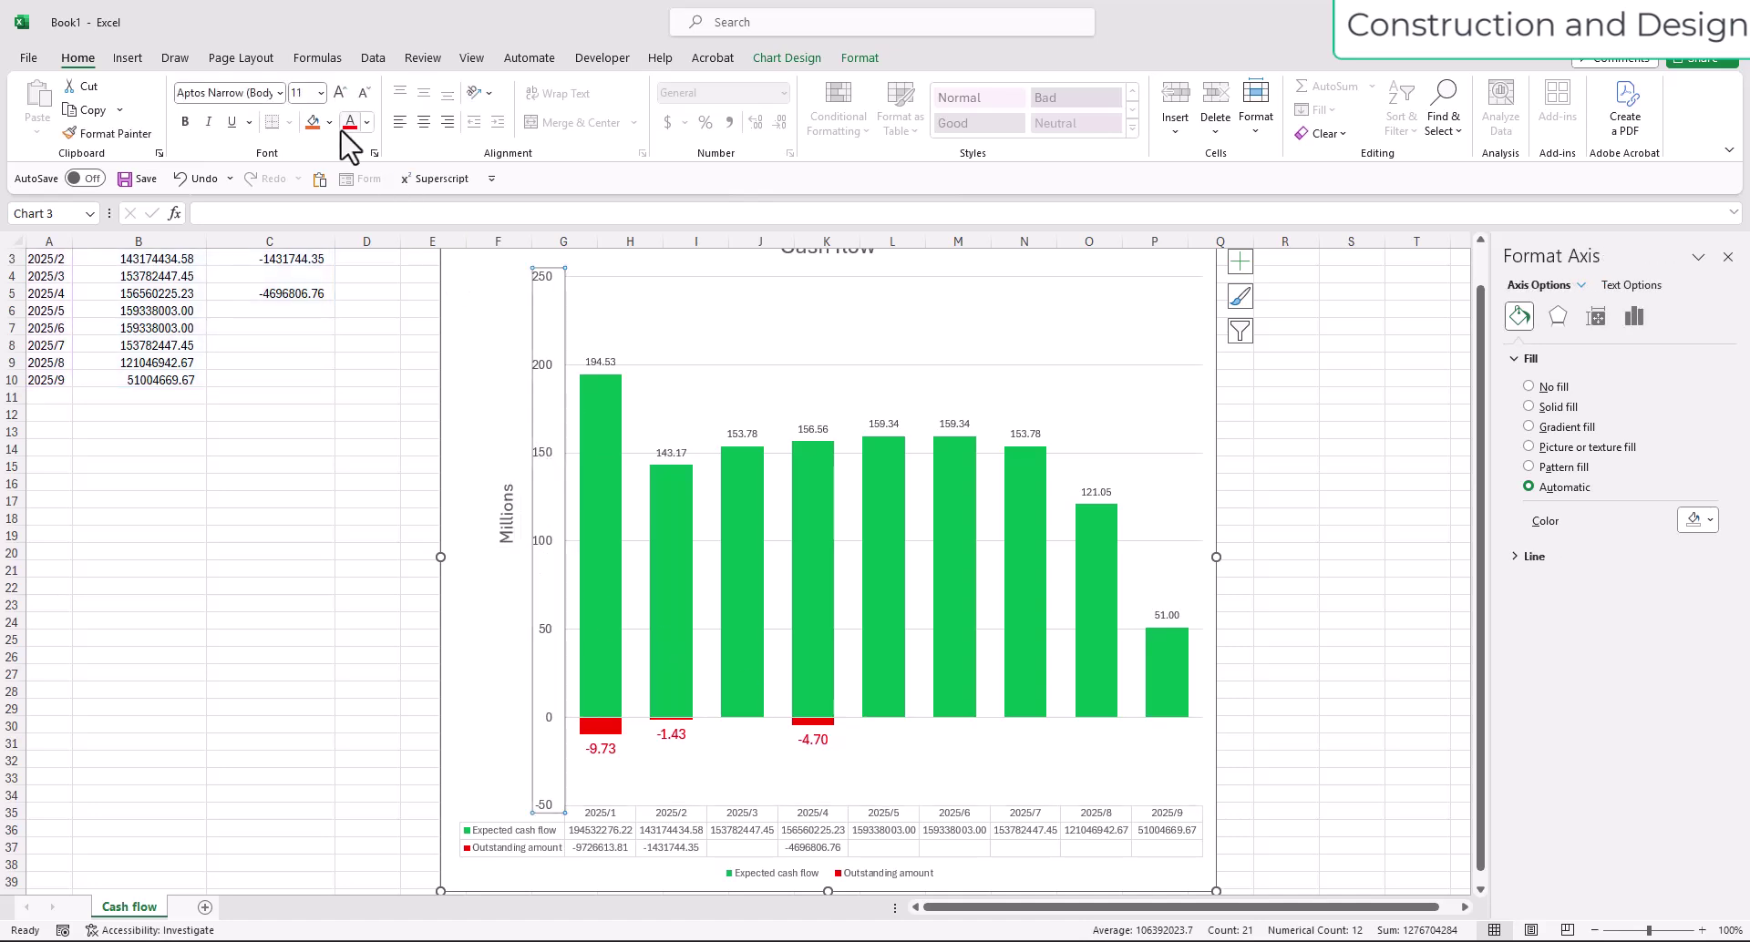
click(366, 122)
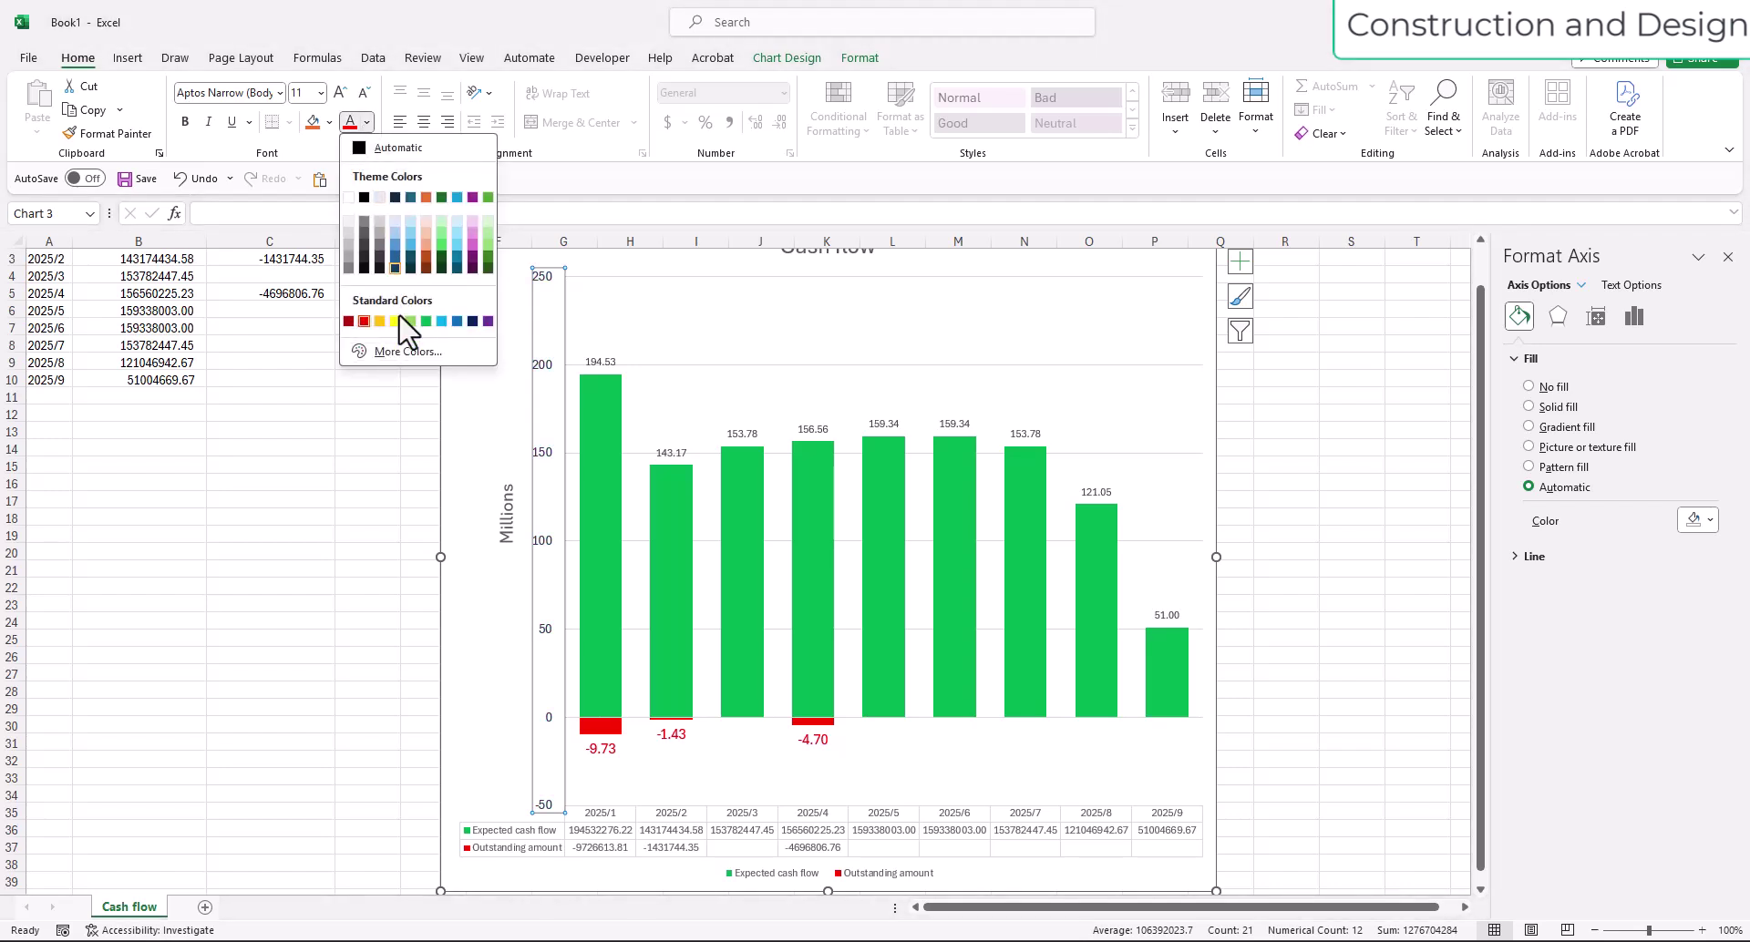
click(472, 321)
Set the font size of the chart's data table to 10.
click(743, 814)
click(755, 841)
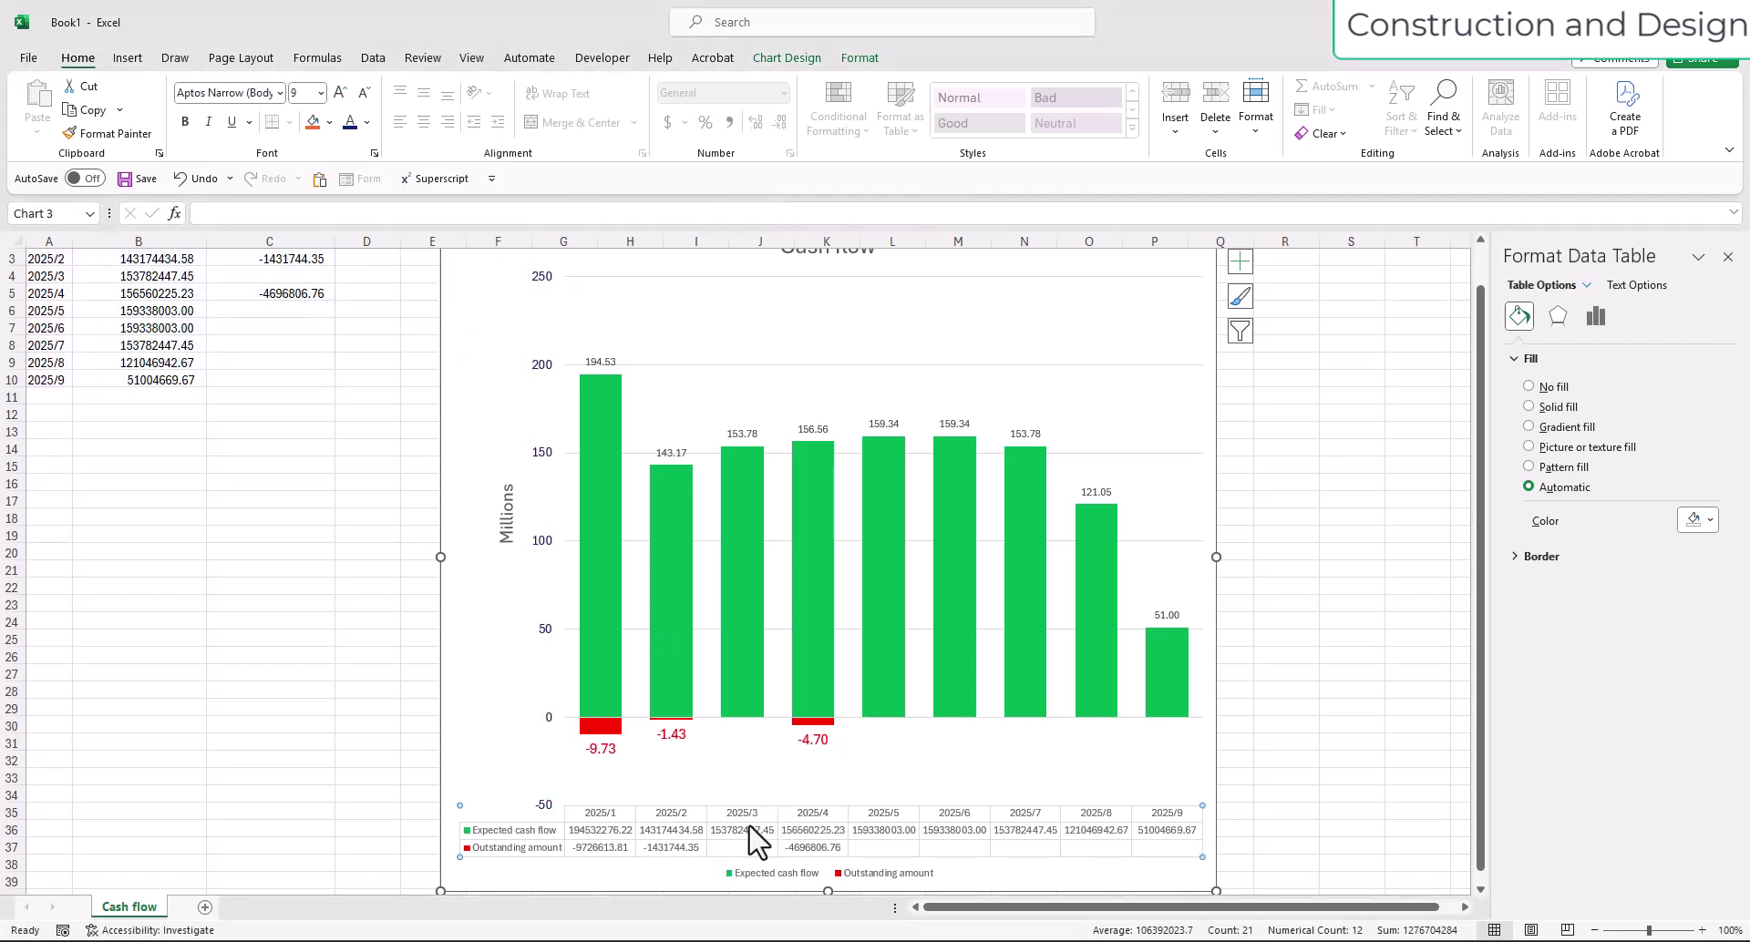
click(321, 93)
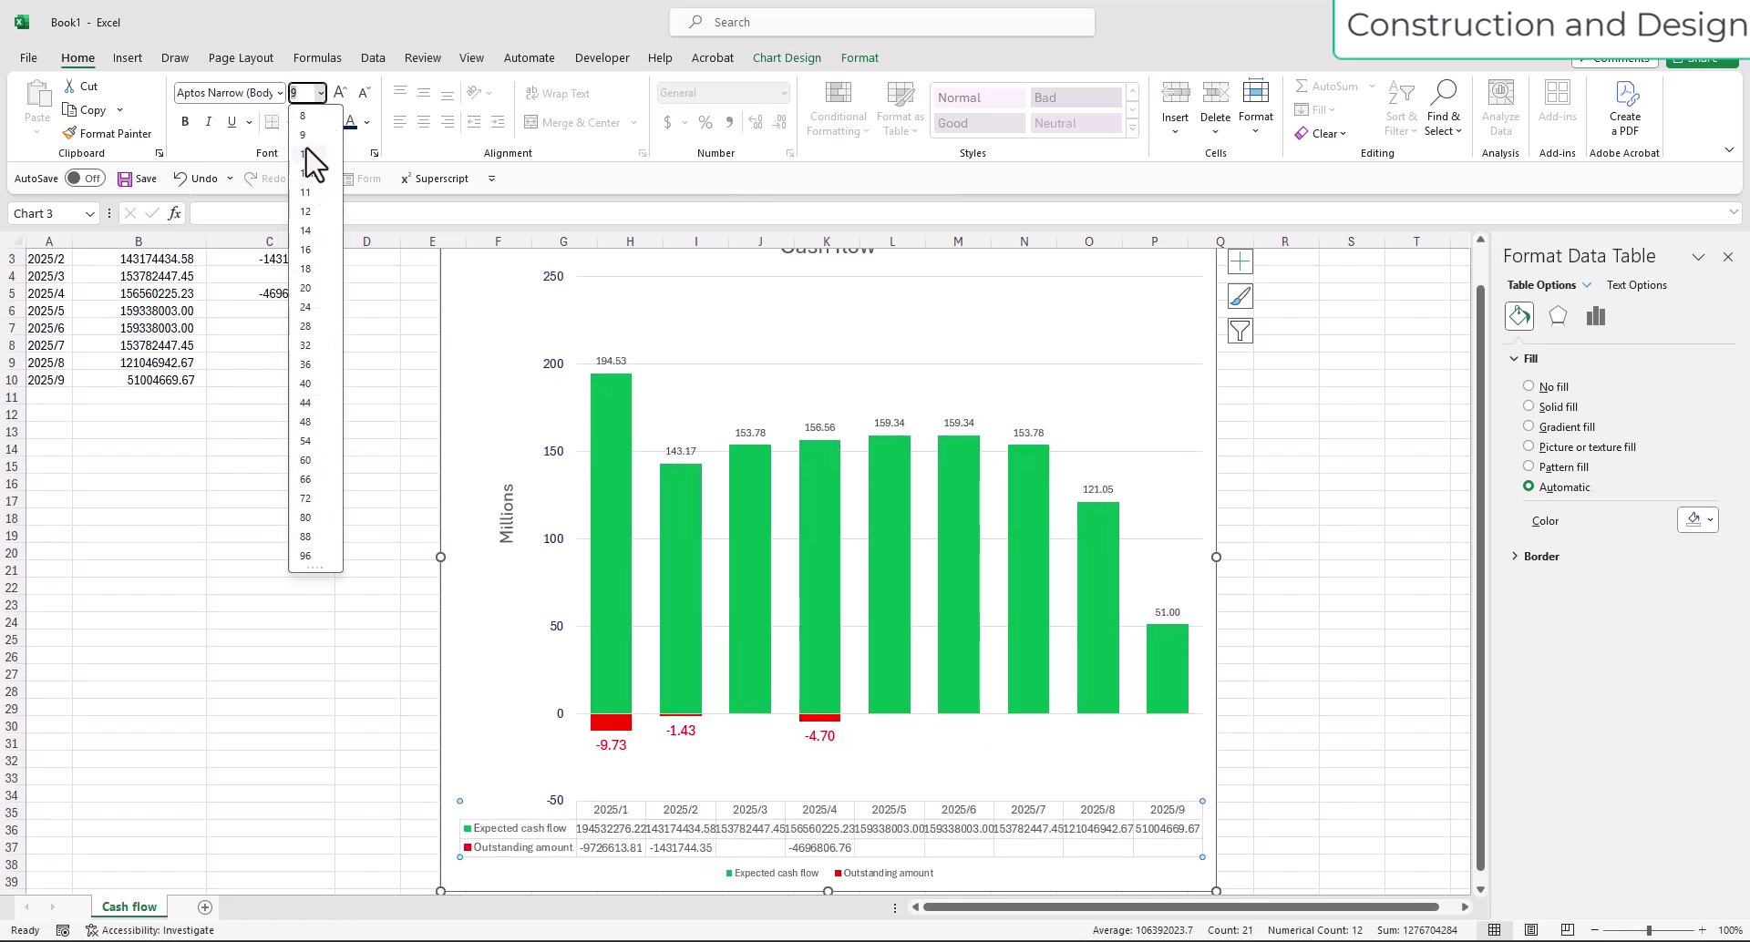
click(307, 153)
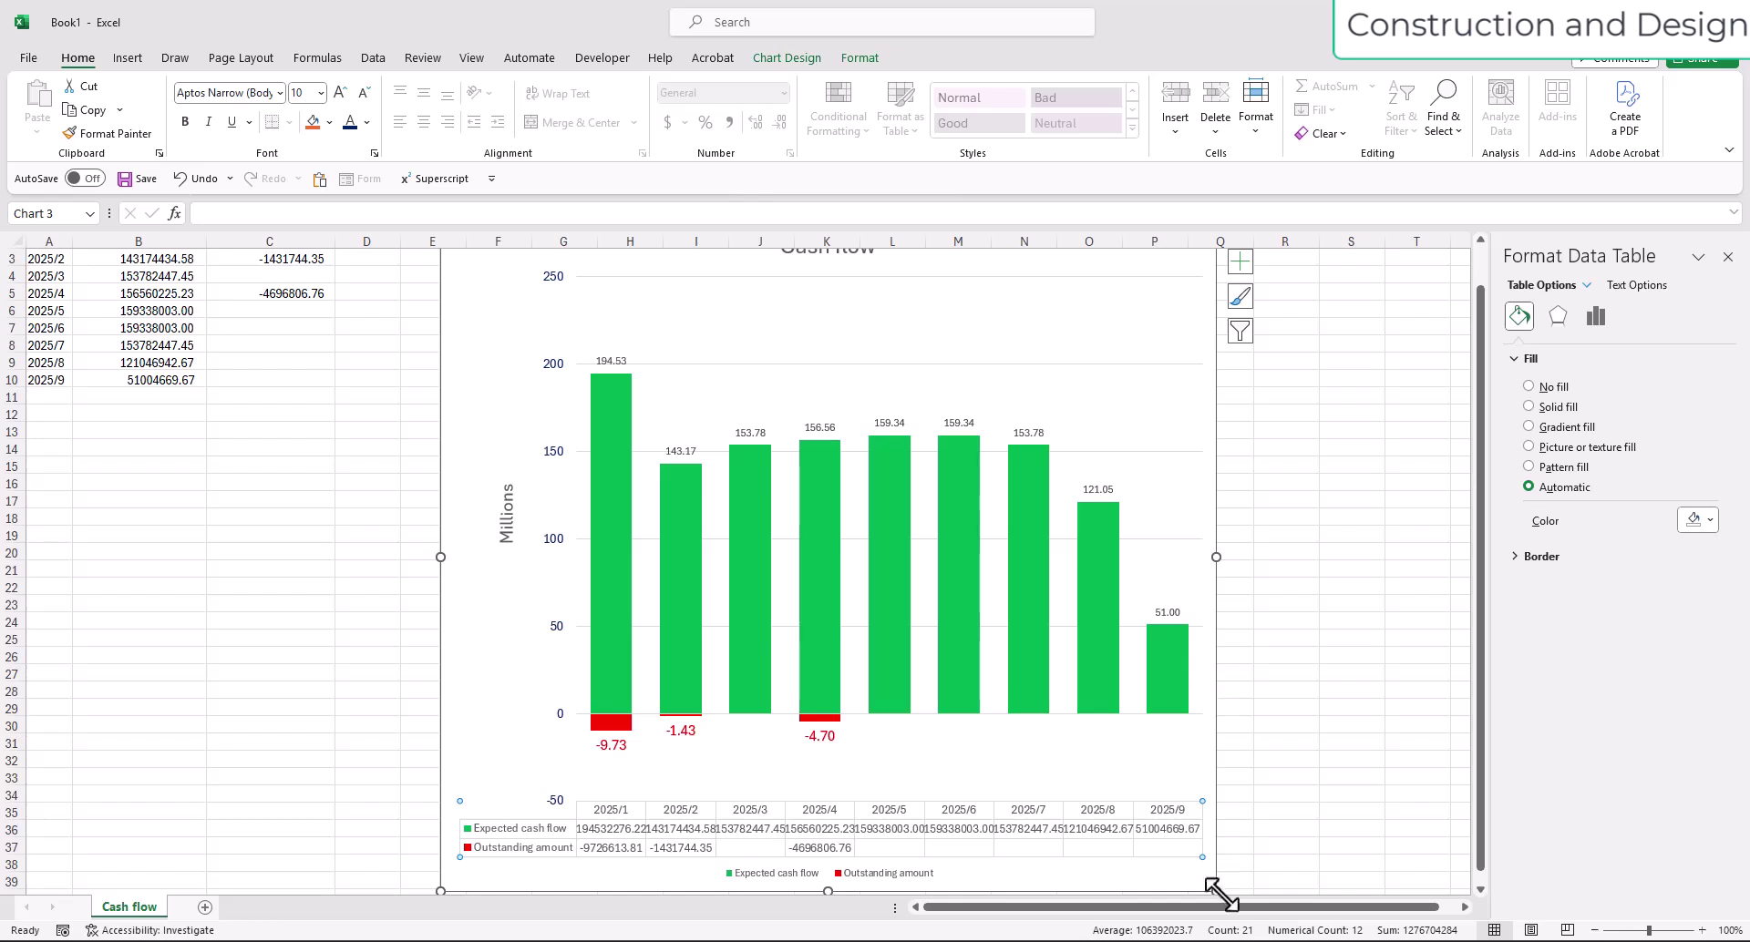
Enlarge the chart in width and height so the data table values fit their cells, and check the whole chart.
drag(1221, 891, 1258, 907)
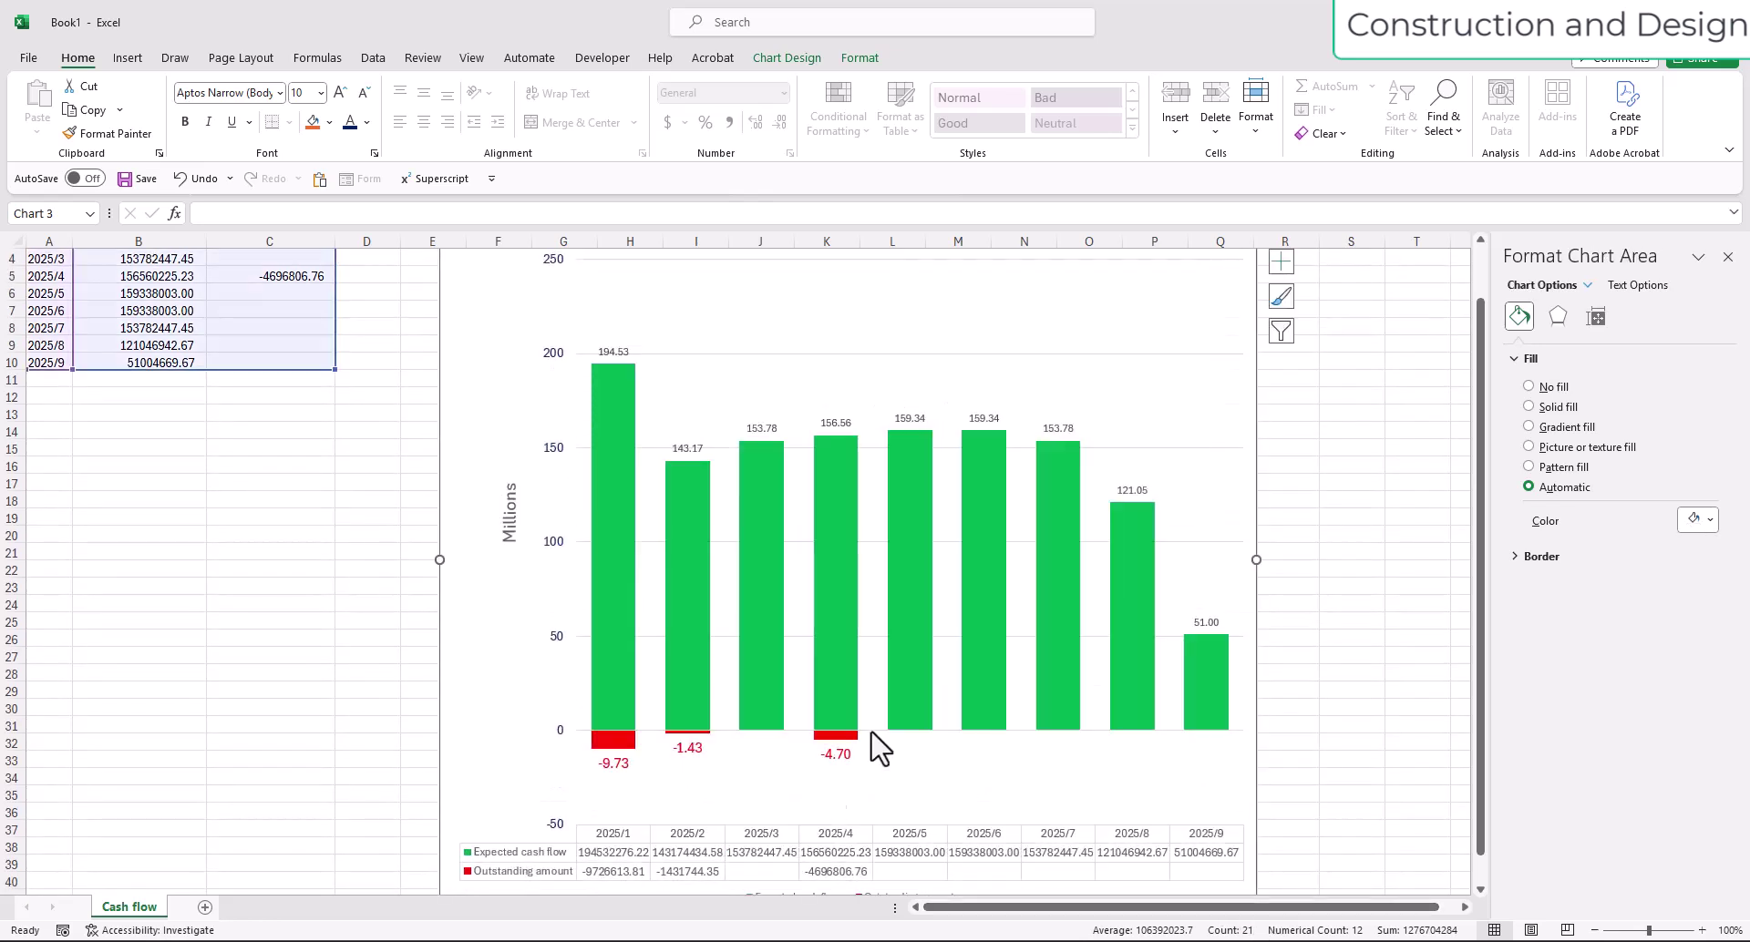
scroll(725, 716, up, 1)
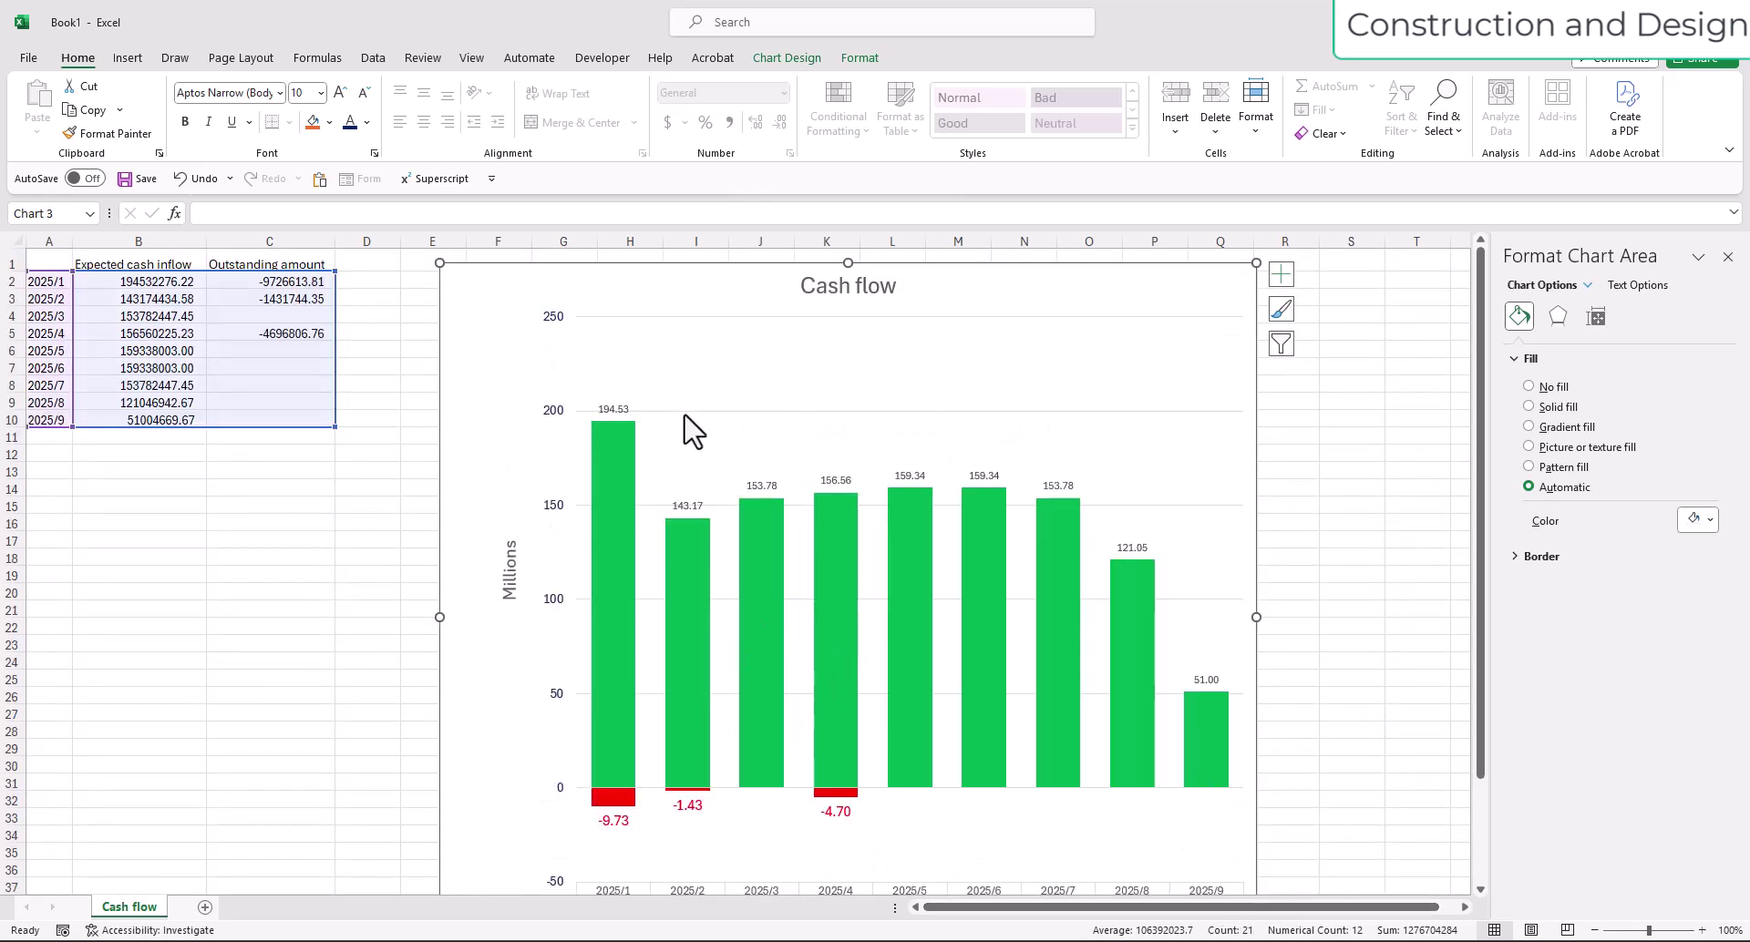
scroll(693, 429, down, 2)
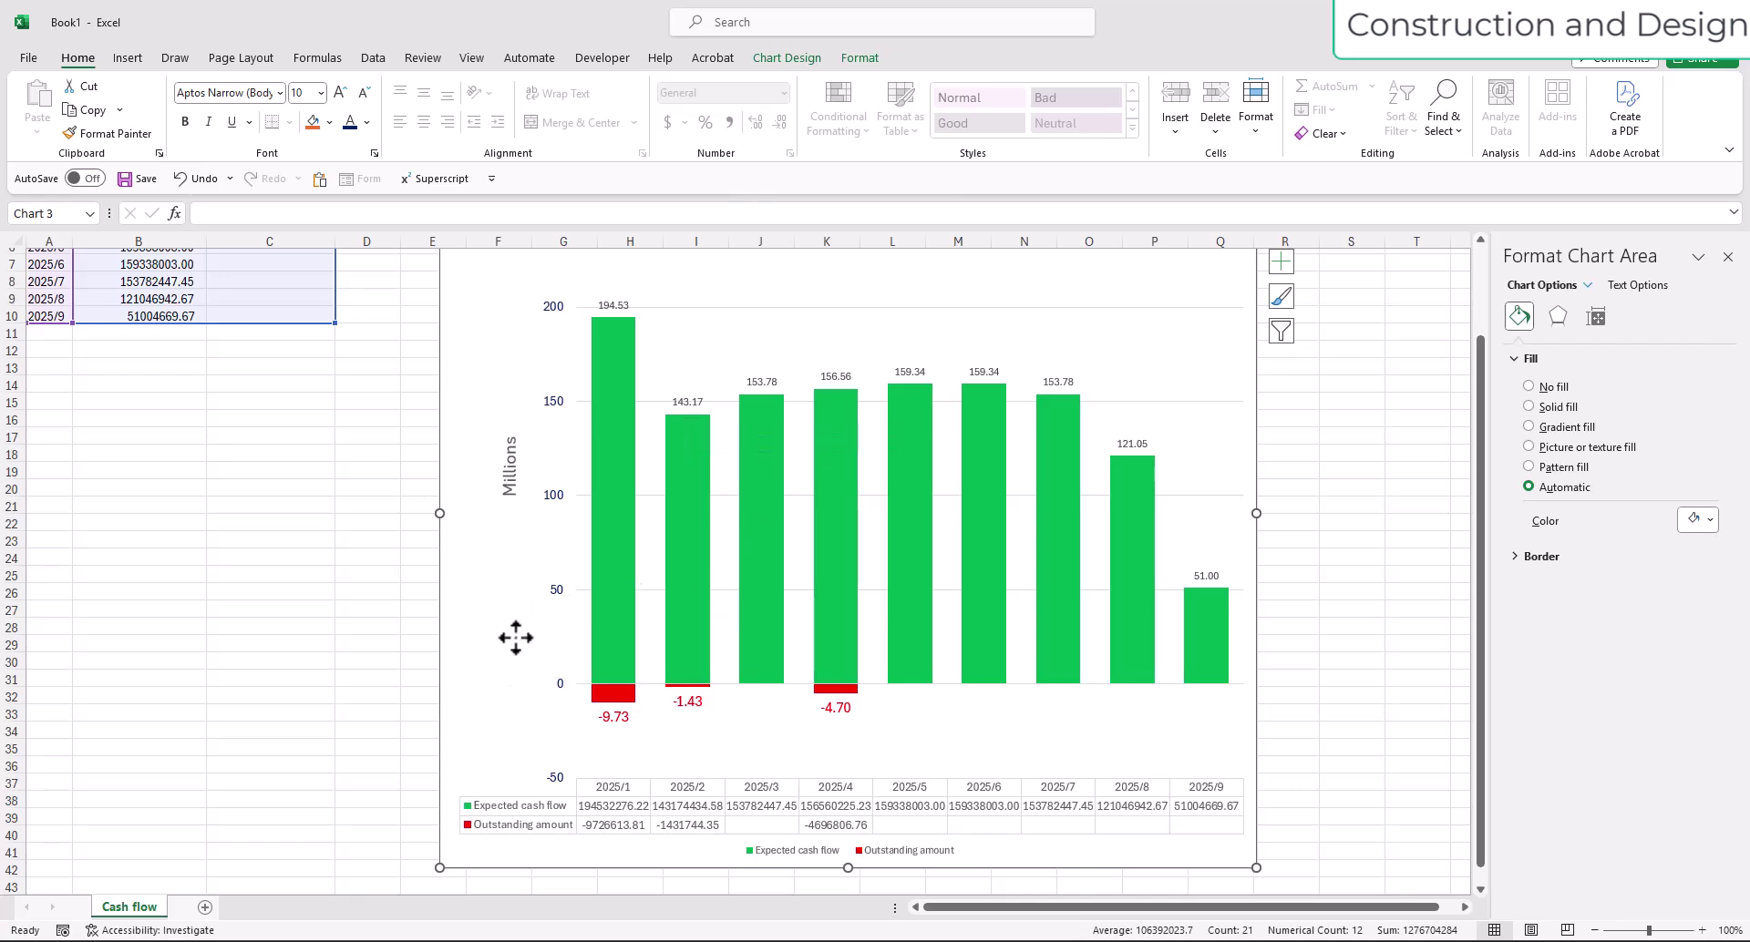
Set up the selected chart's printout with A4 paper, narrow margins and portrait orientation.
key(ctrl+p)
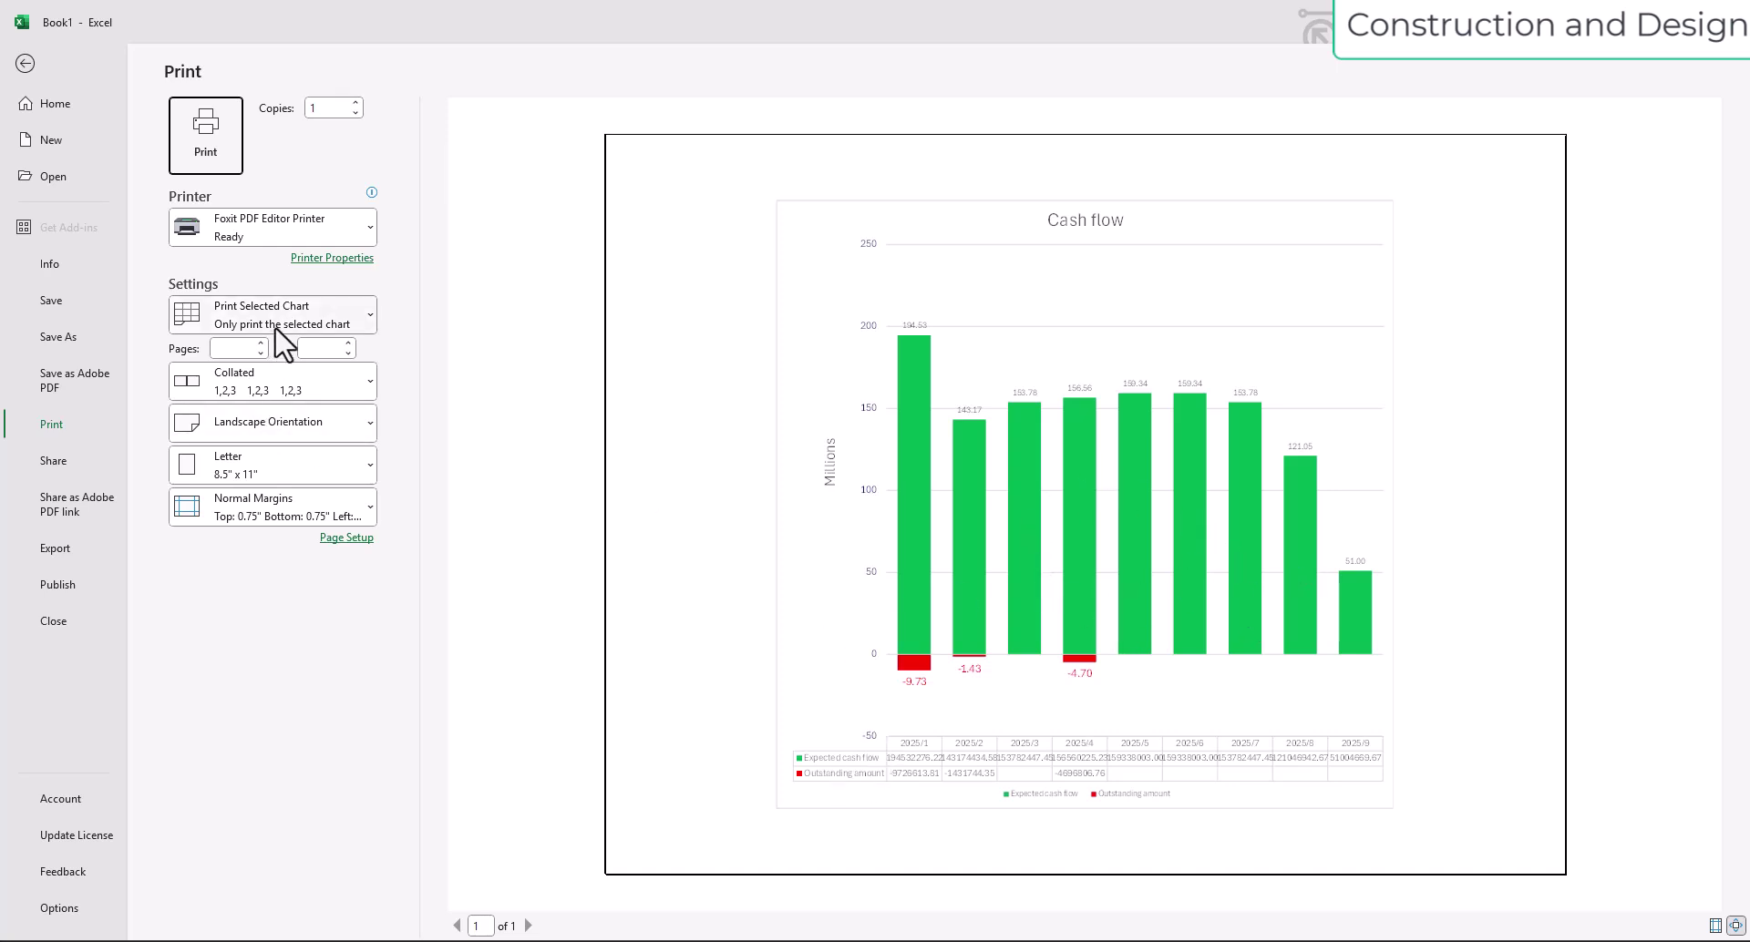
click(310, 467)
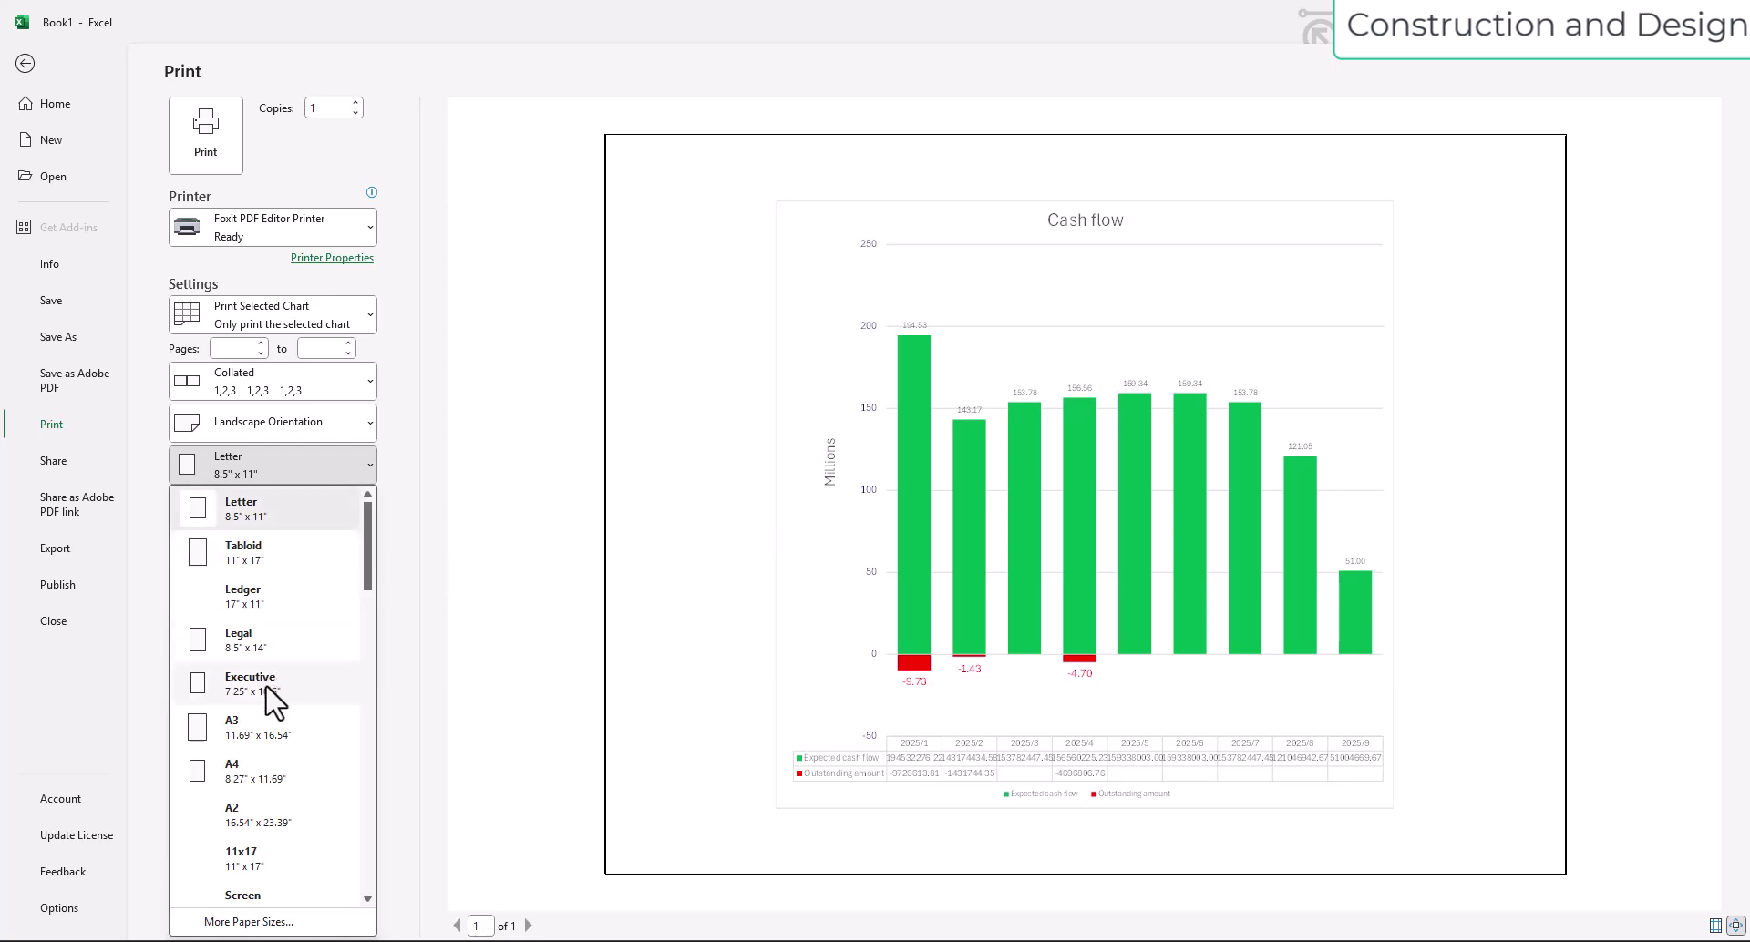
click(264, 770)
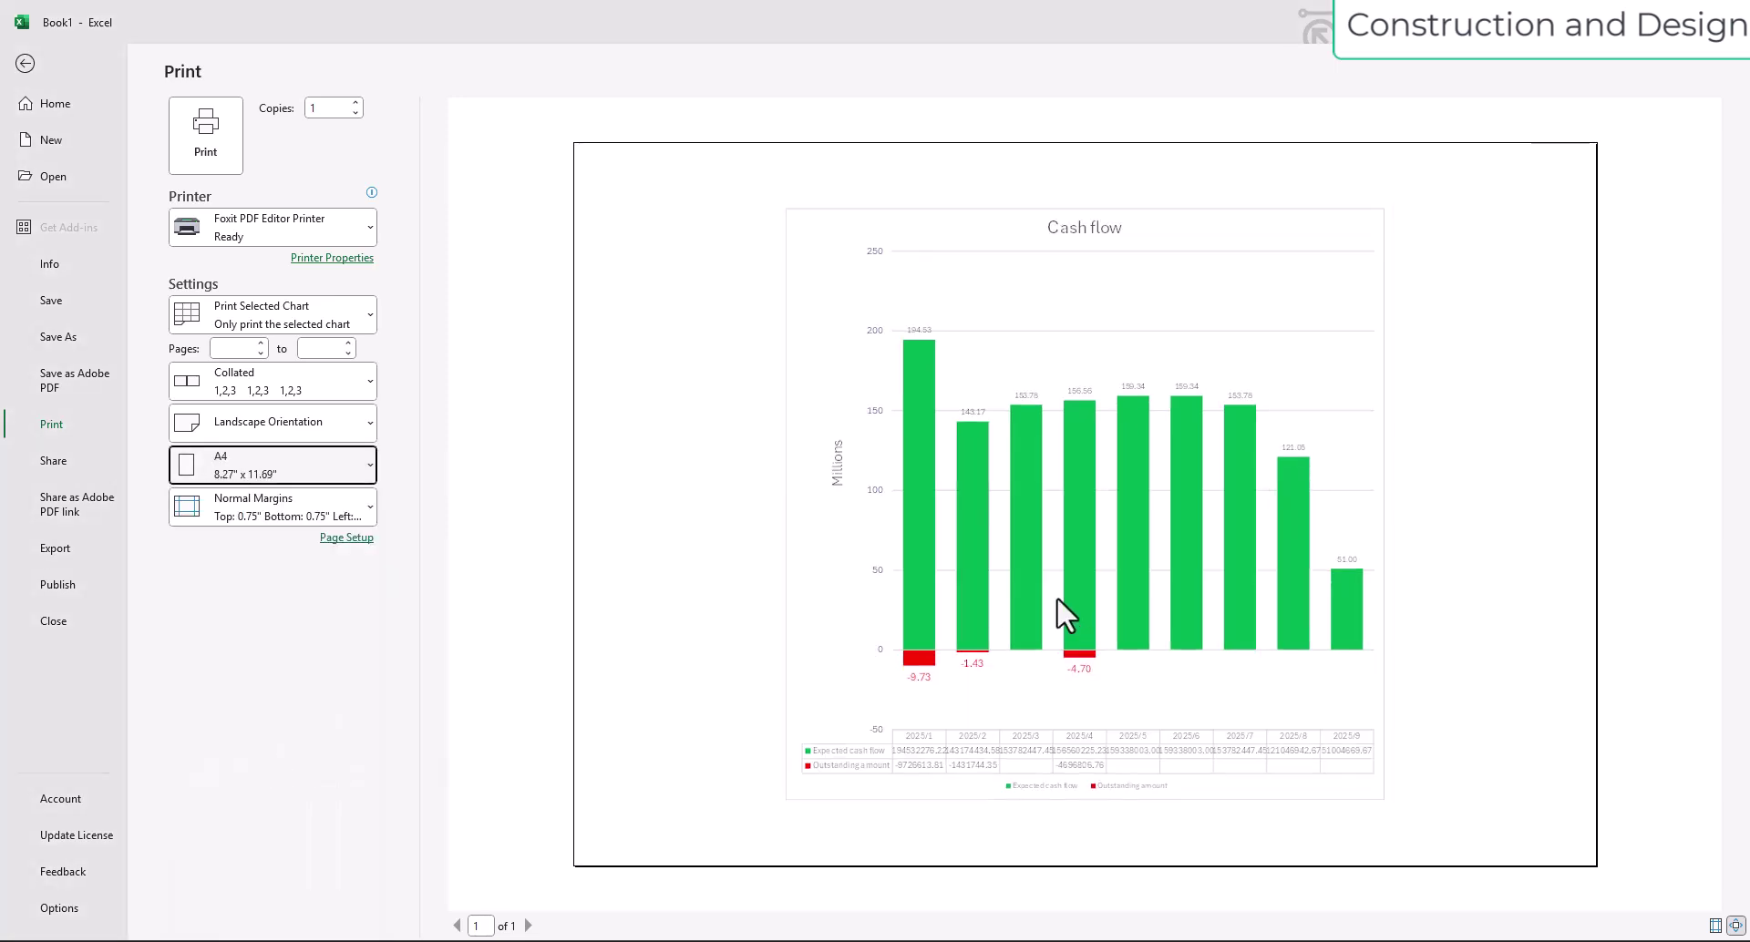
click(265, 506)
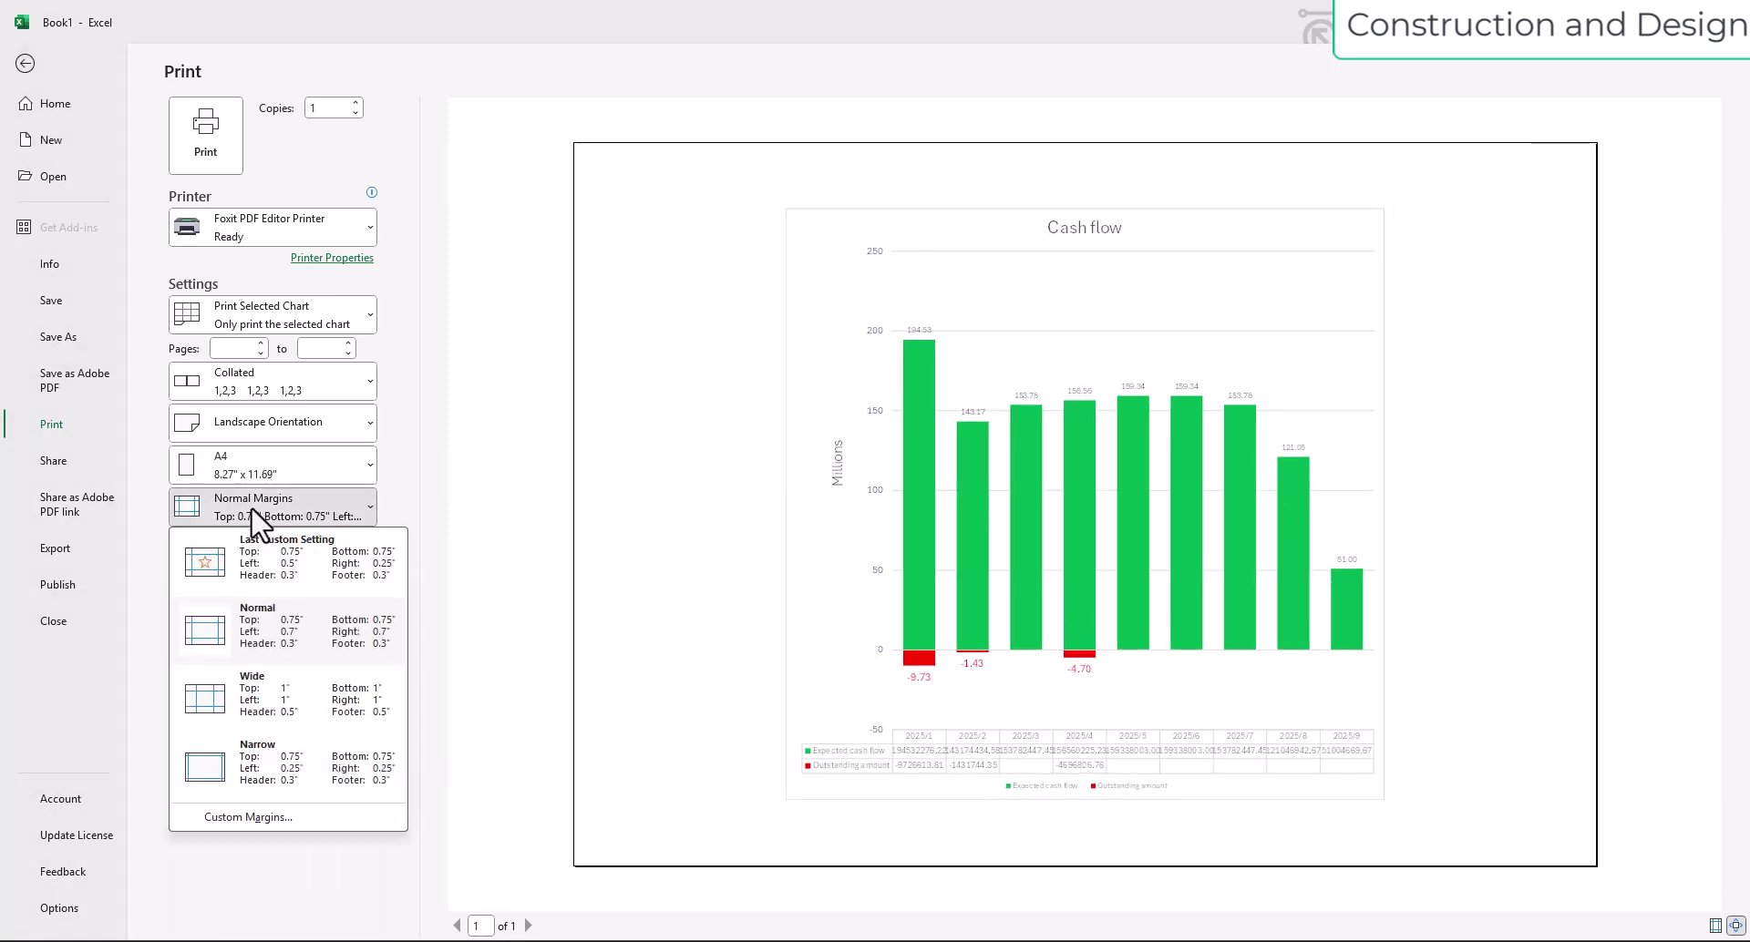
click(314, 775)
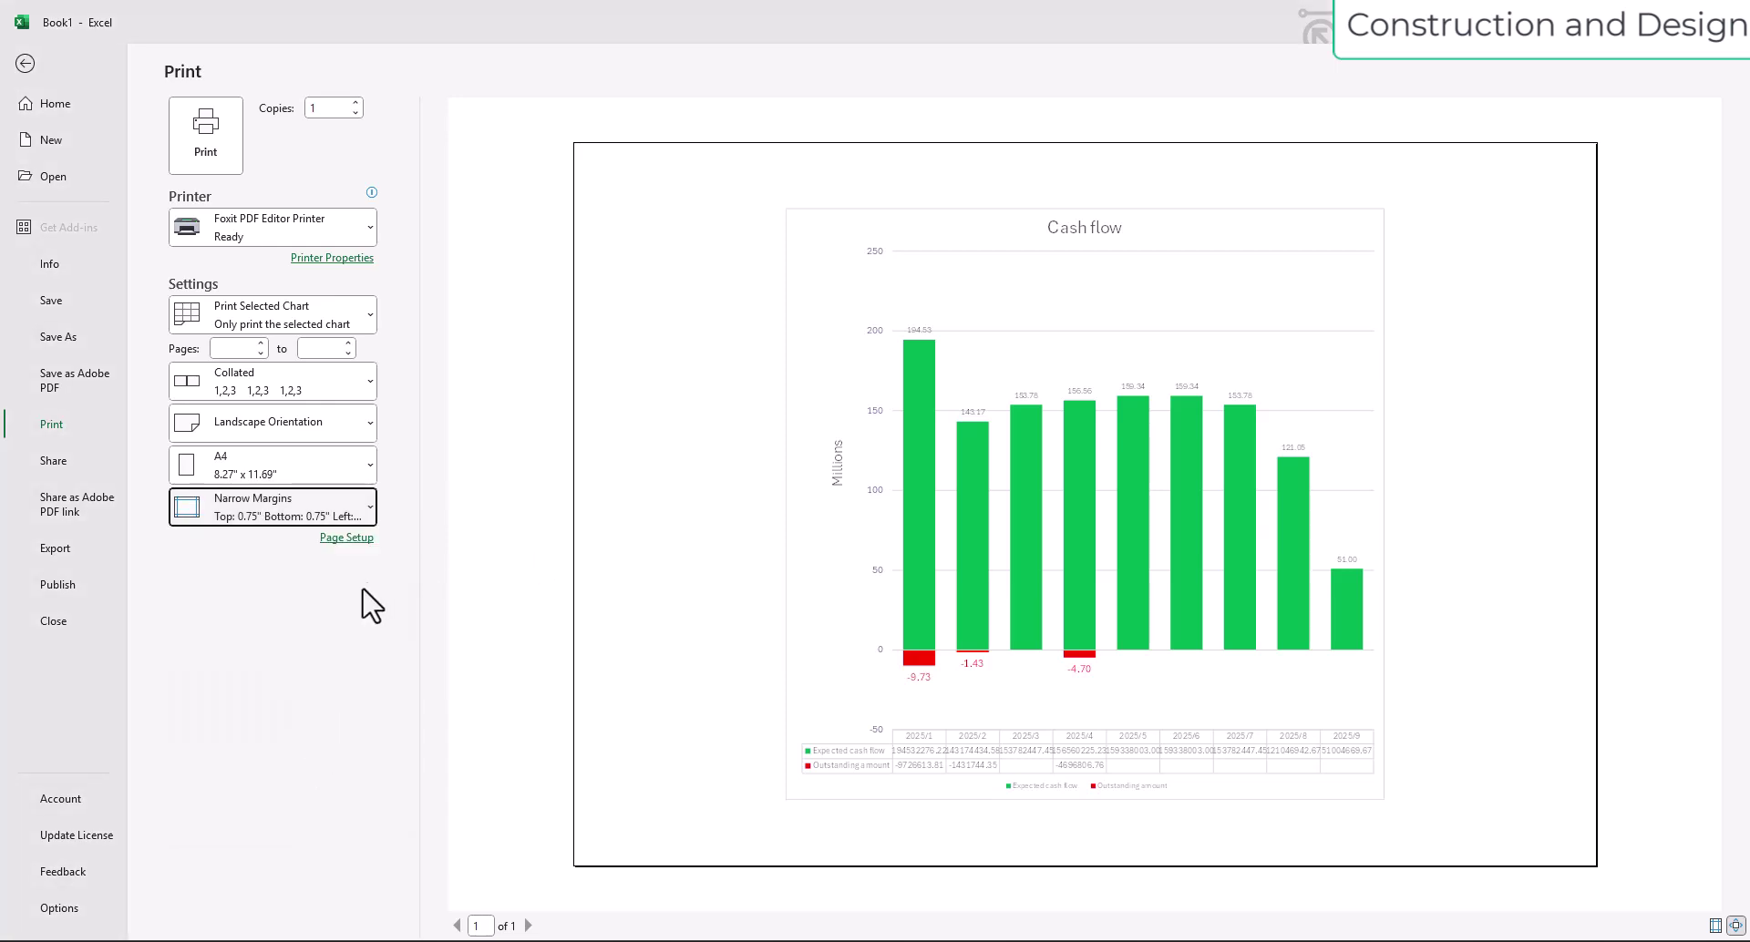
click(321, 425)
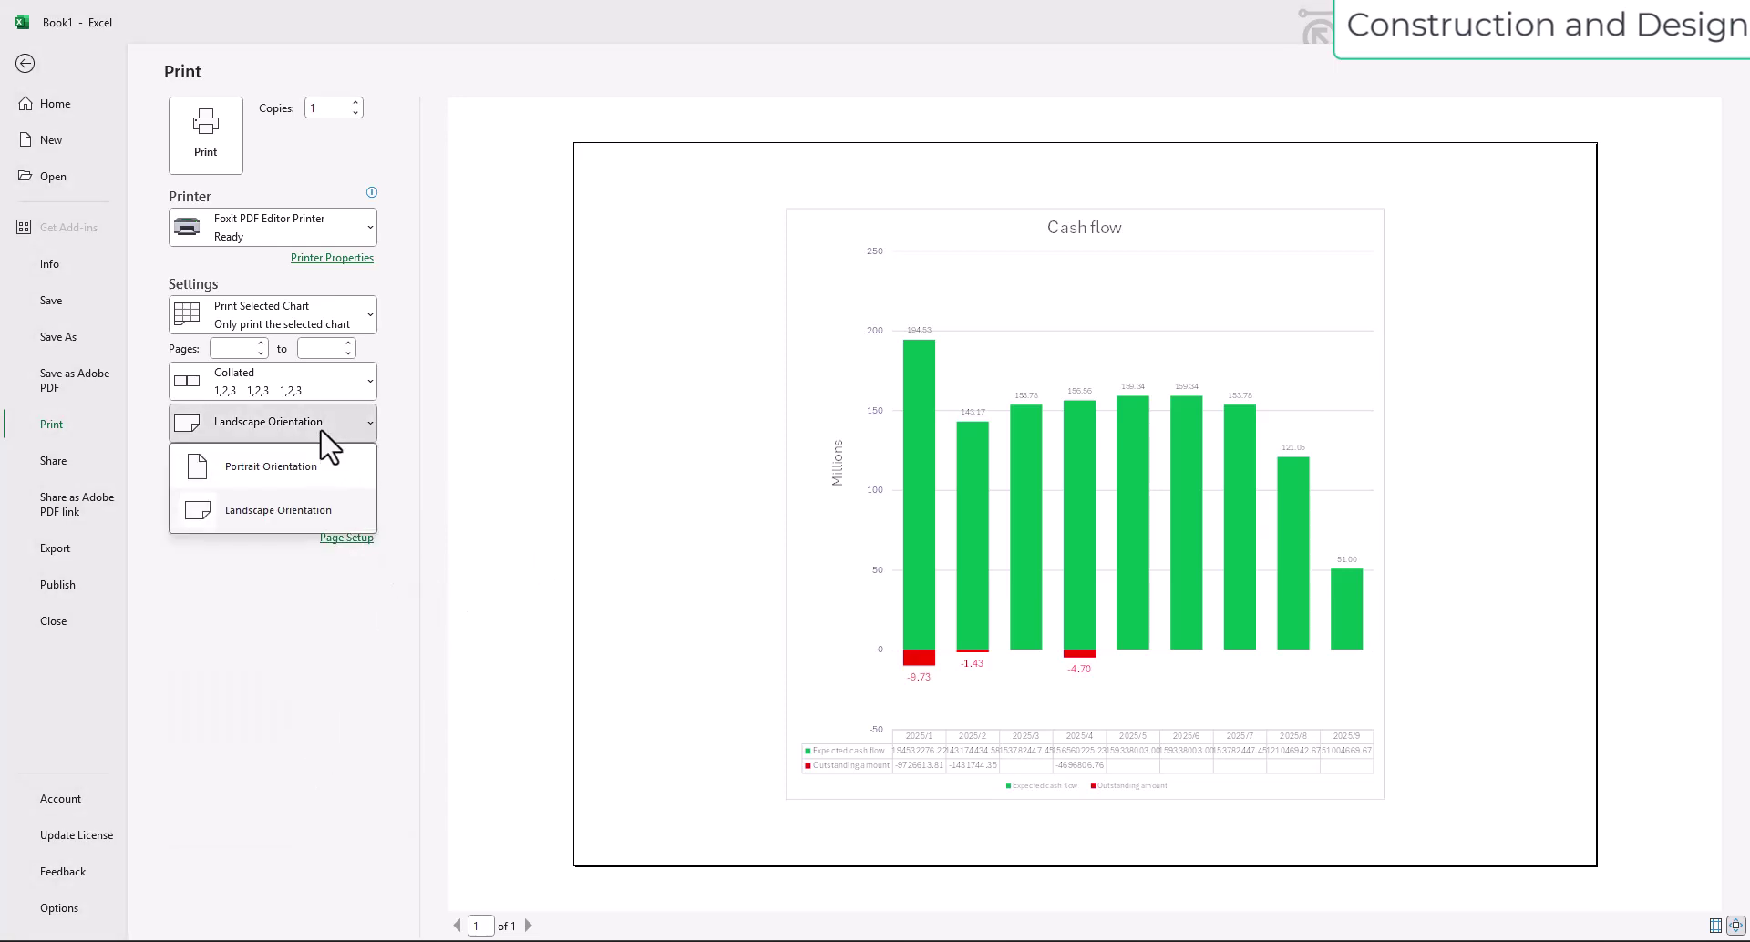
click(273, 466)
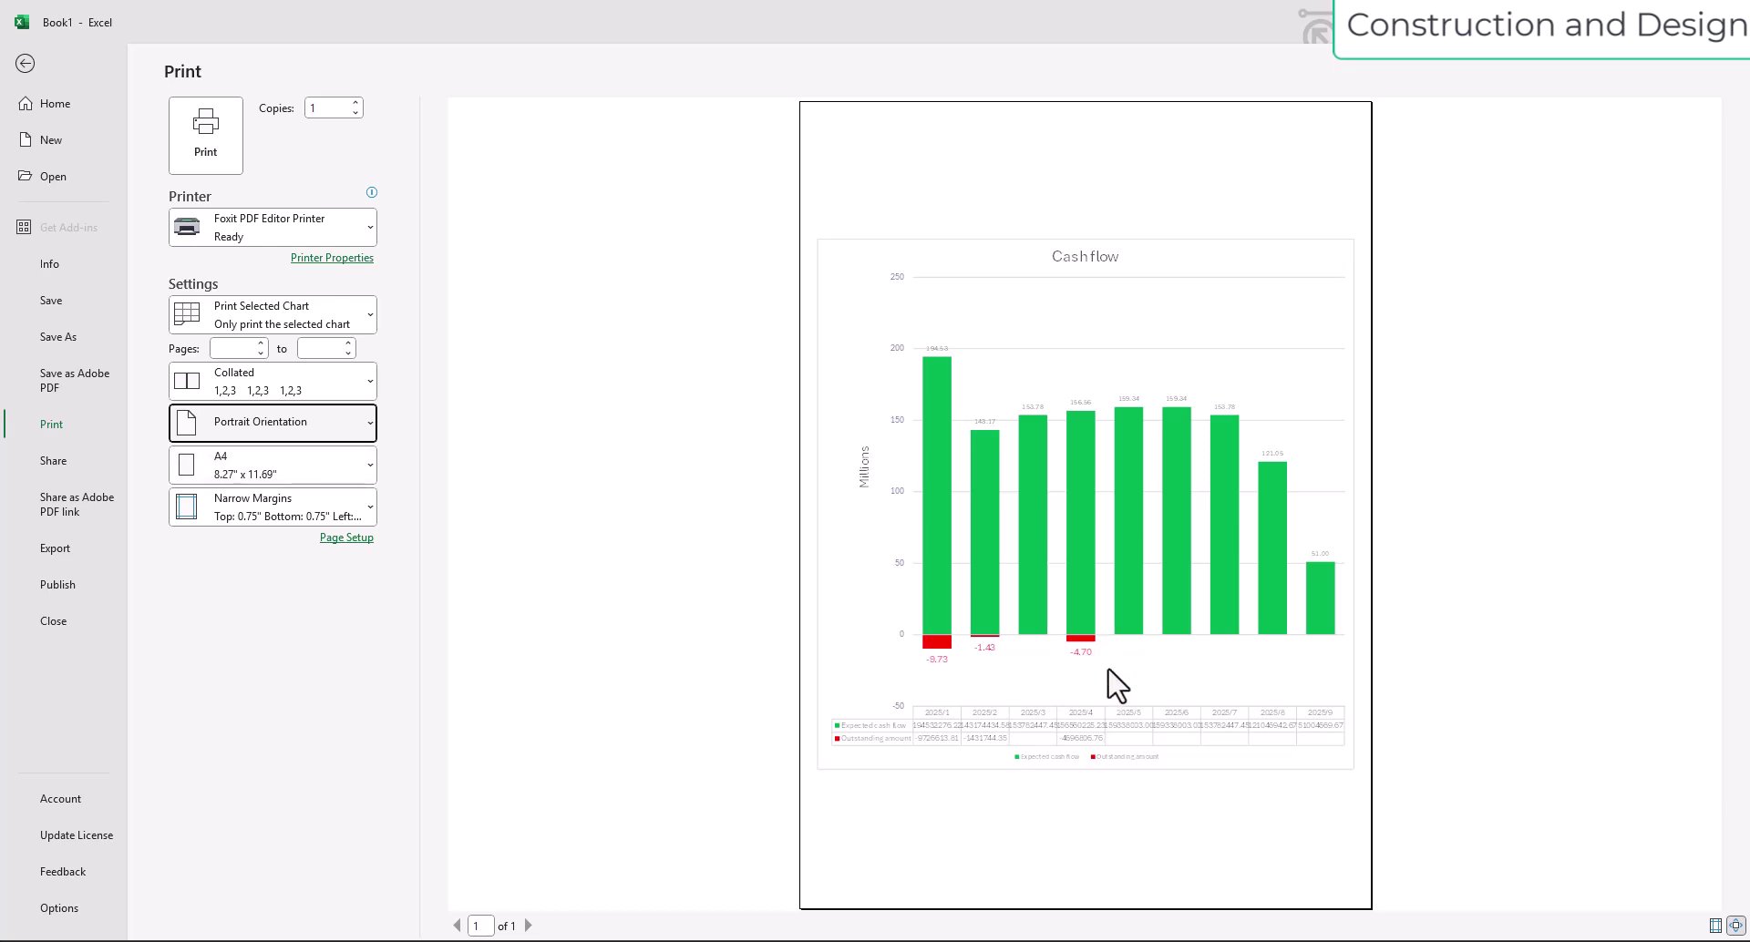
Print the selected chart to PDF with Foxit PDF Editor Printer and check the columns and data table in the resulting Book1.pdf.
click(206, 137)
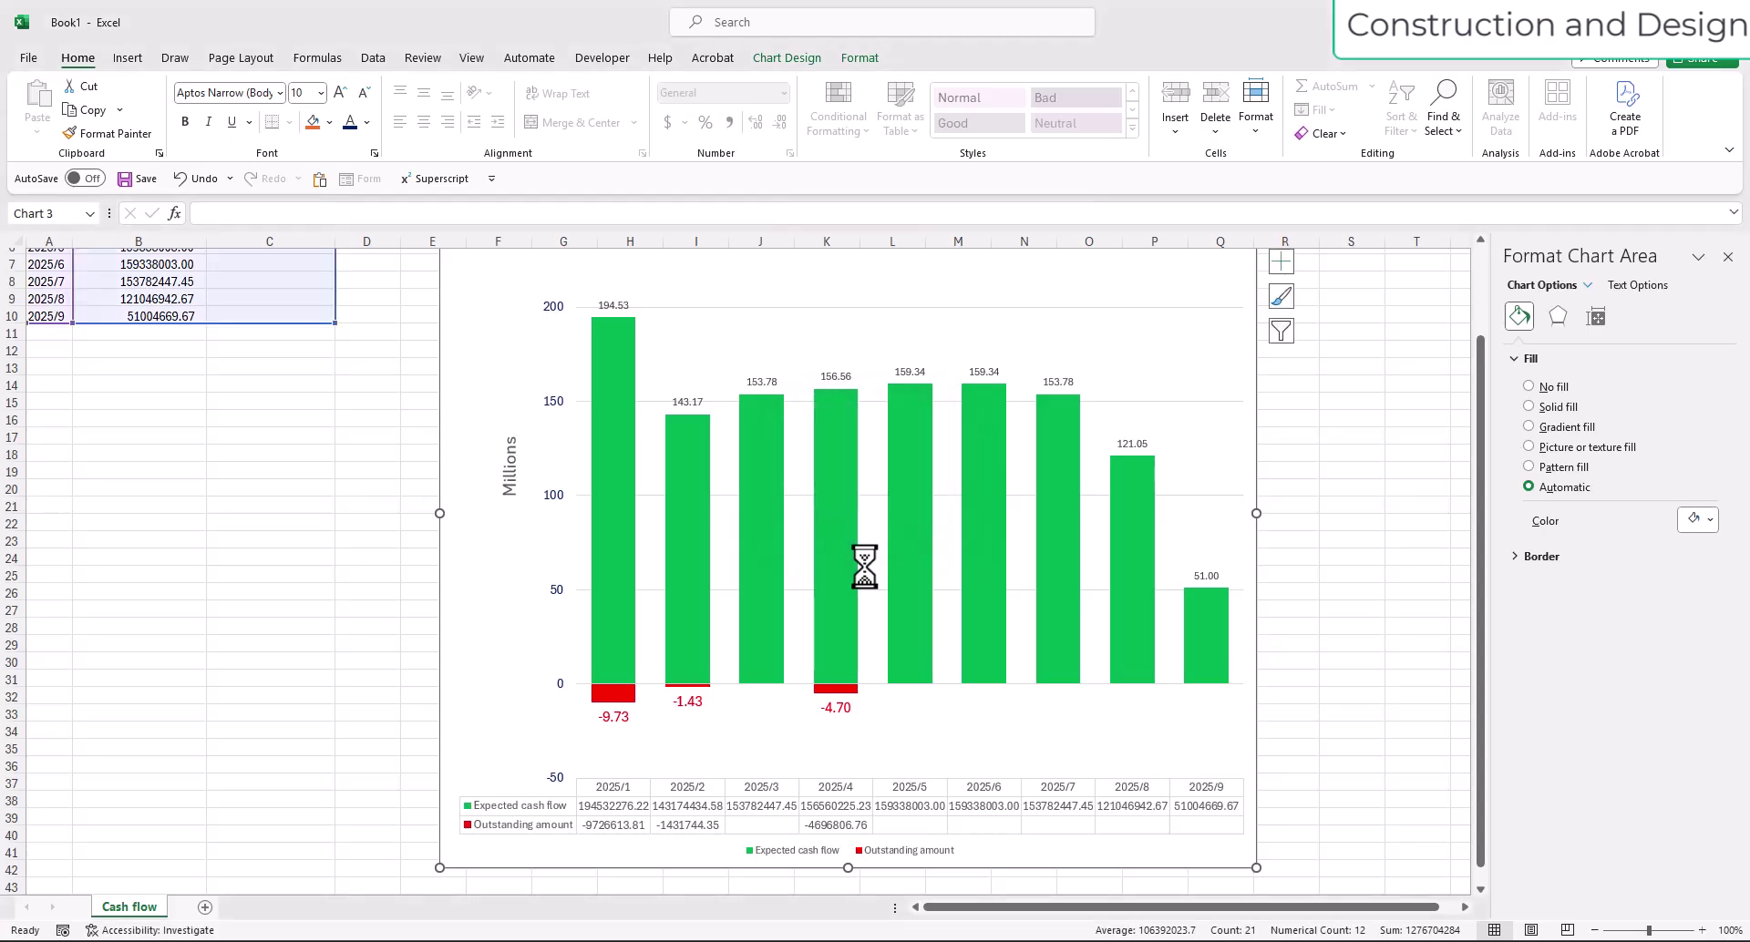
scroll(696, 398, down, 1)
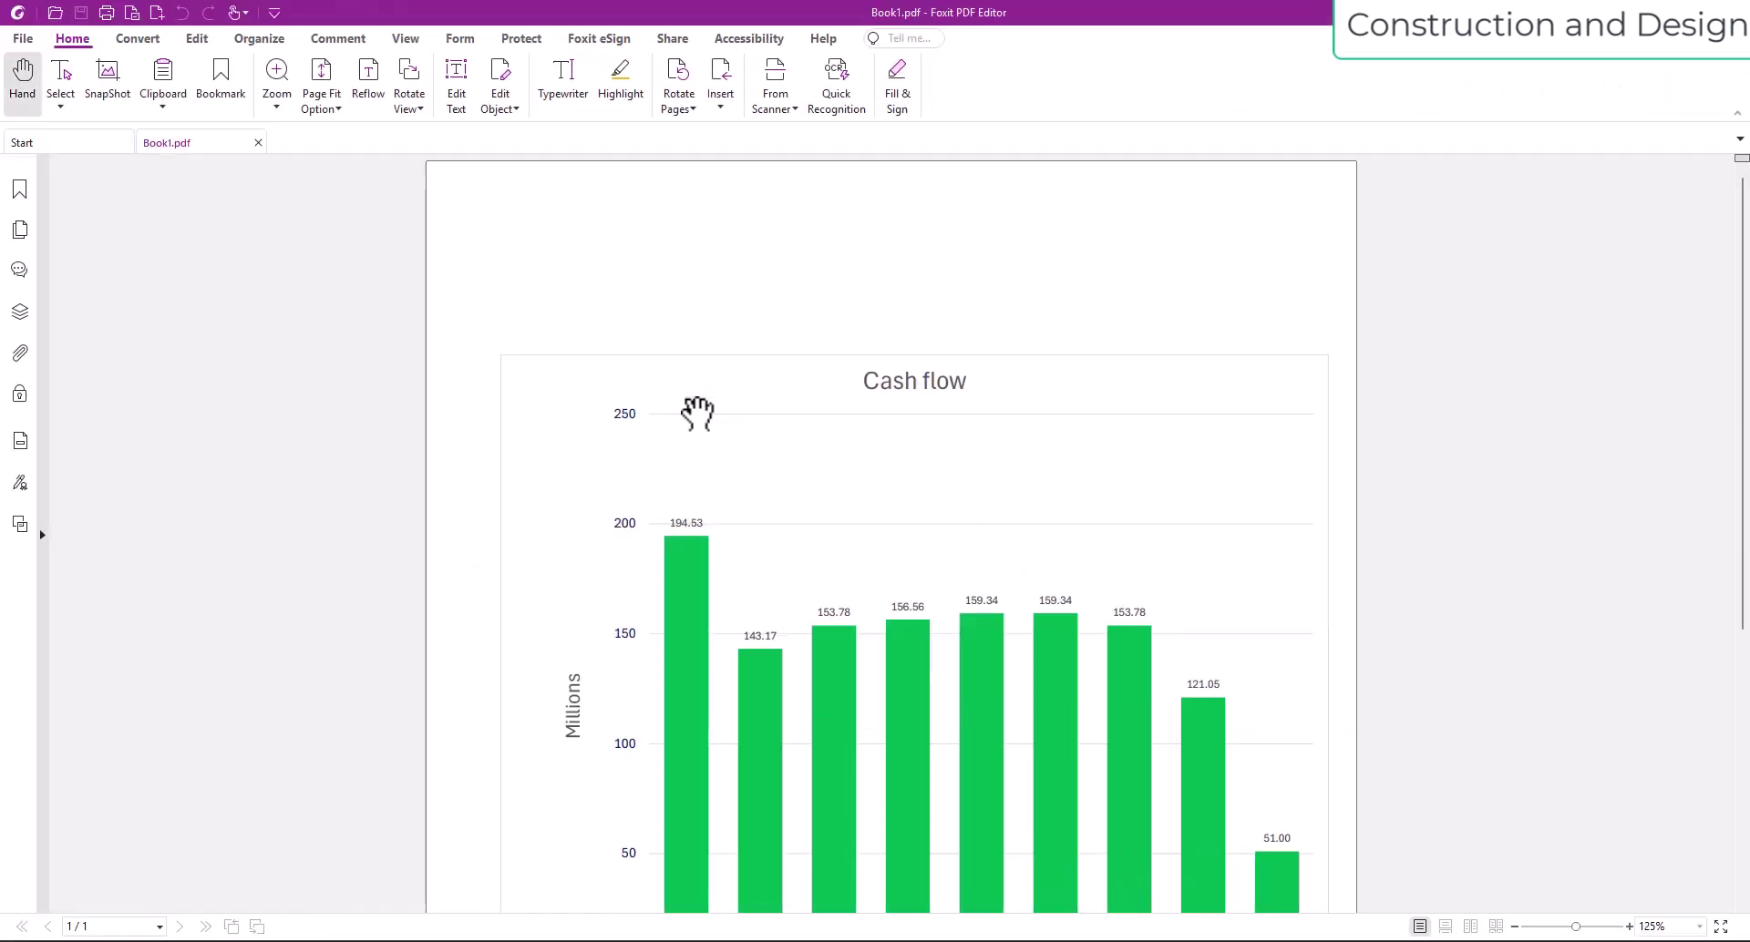
scroll(844, 465, down, 5)
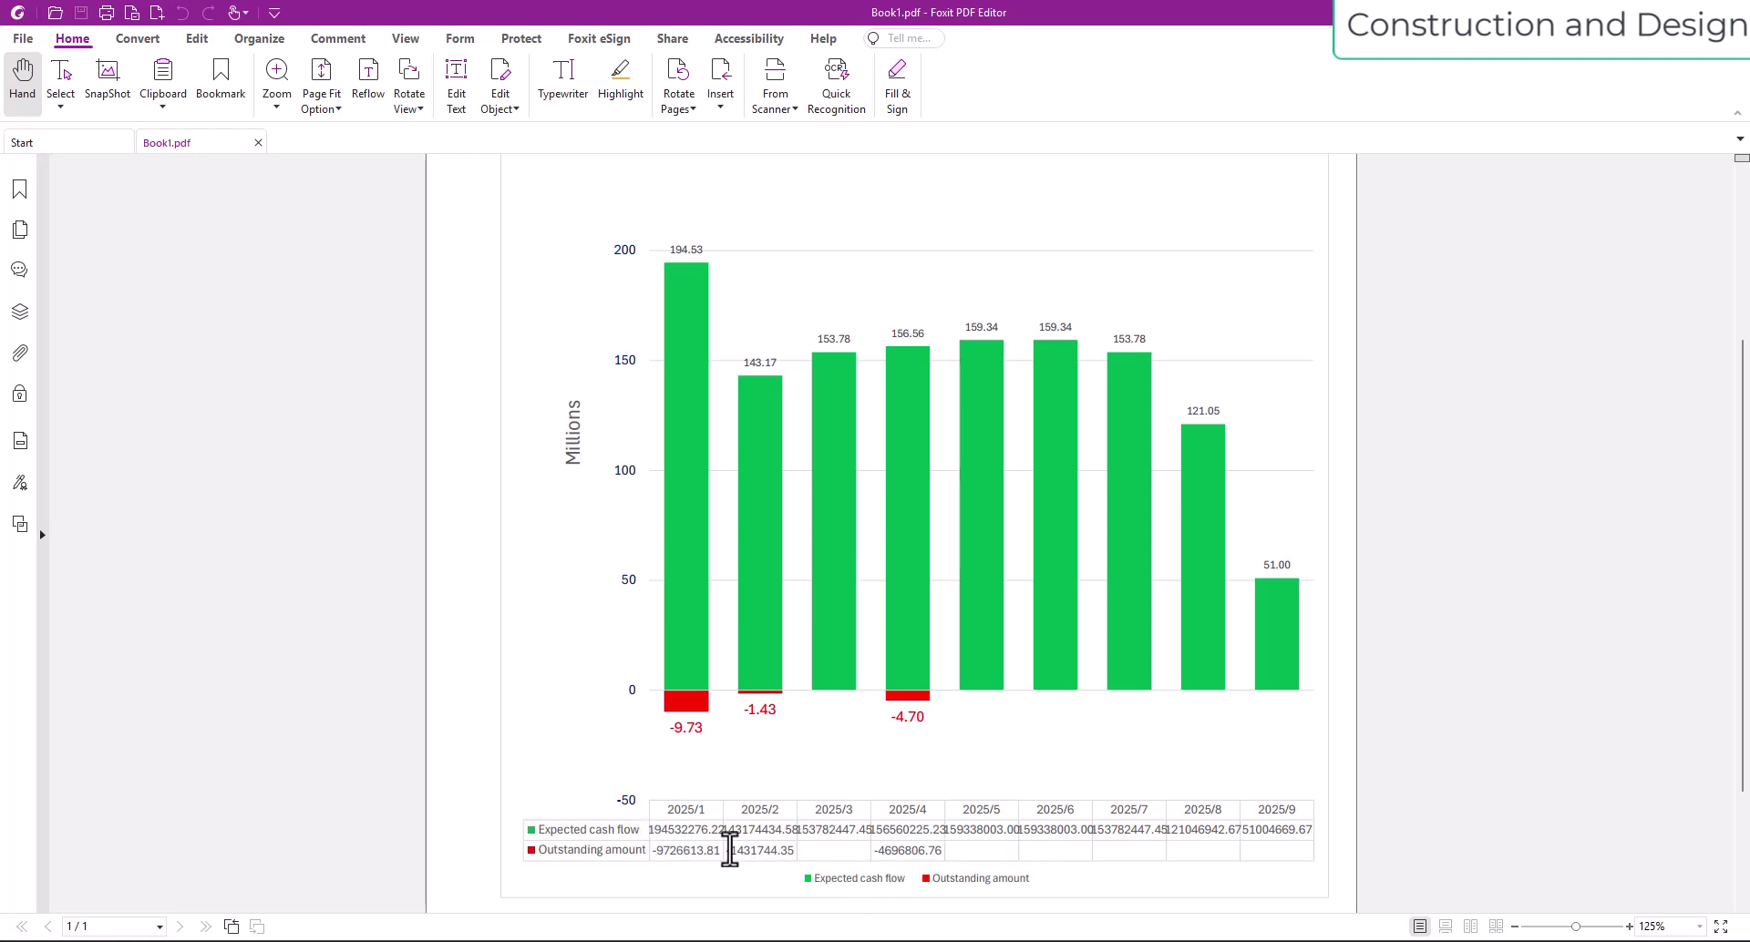
scroll(894, 756, up, 5)
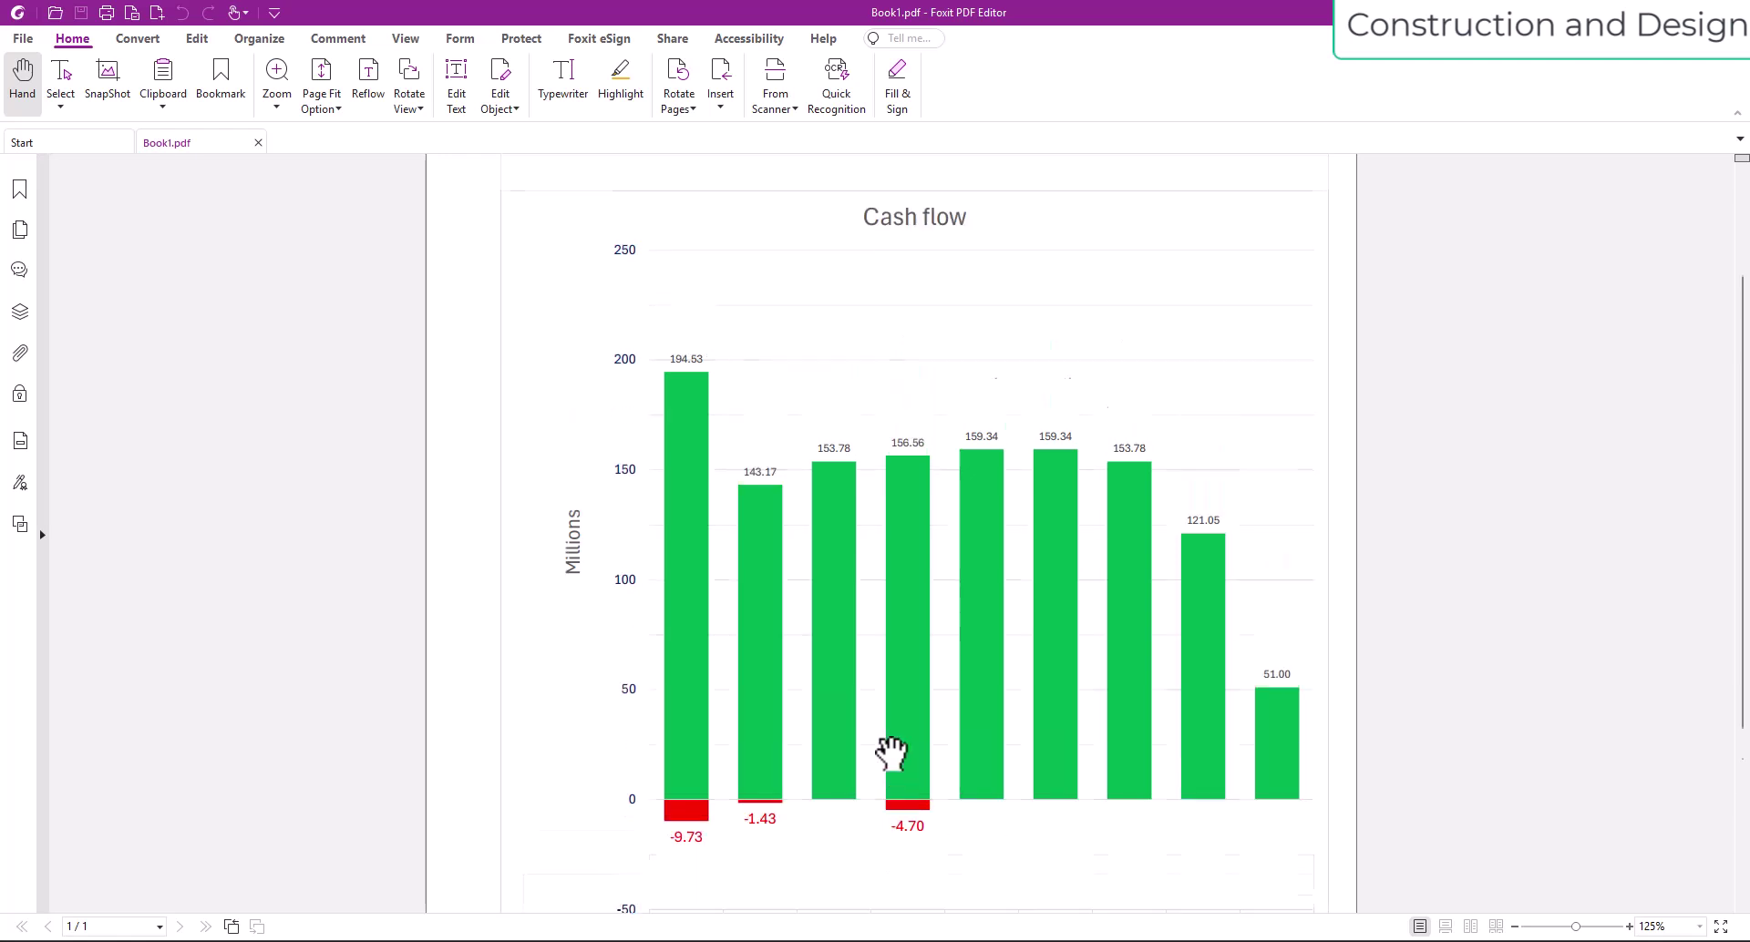
scroll(870, 488, down, 4)
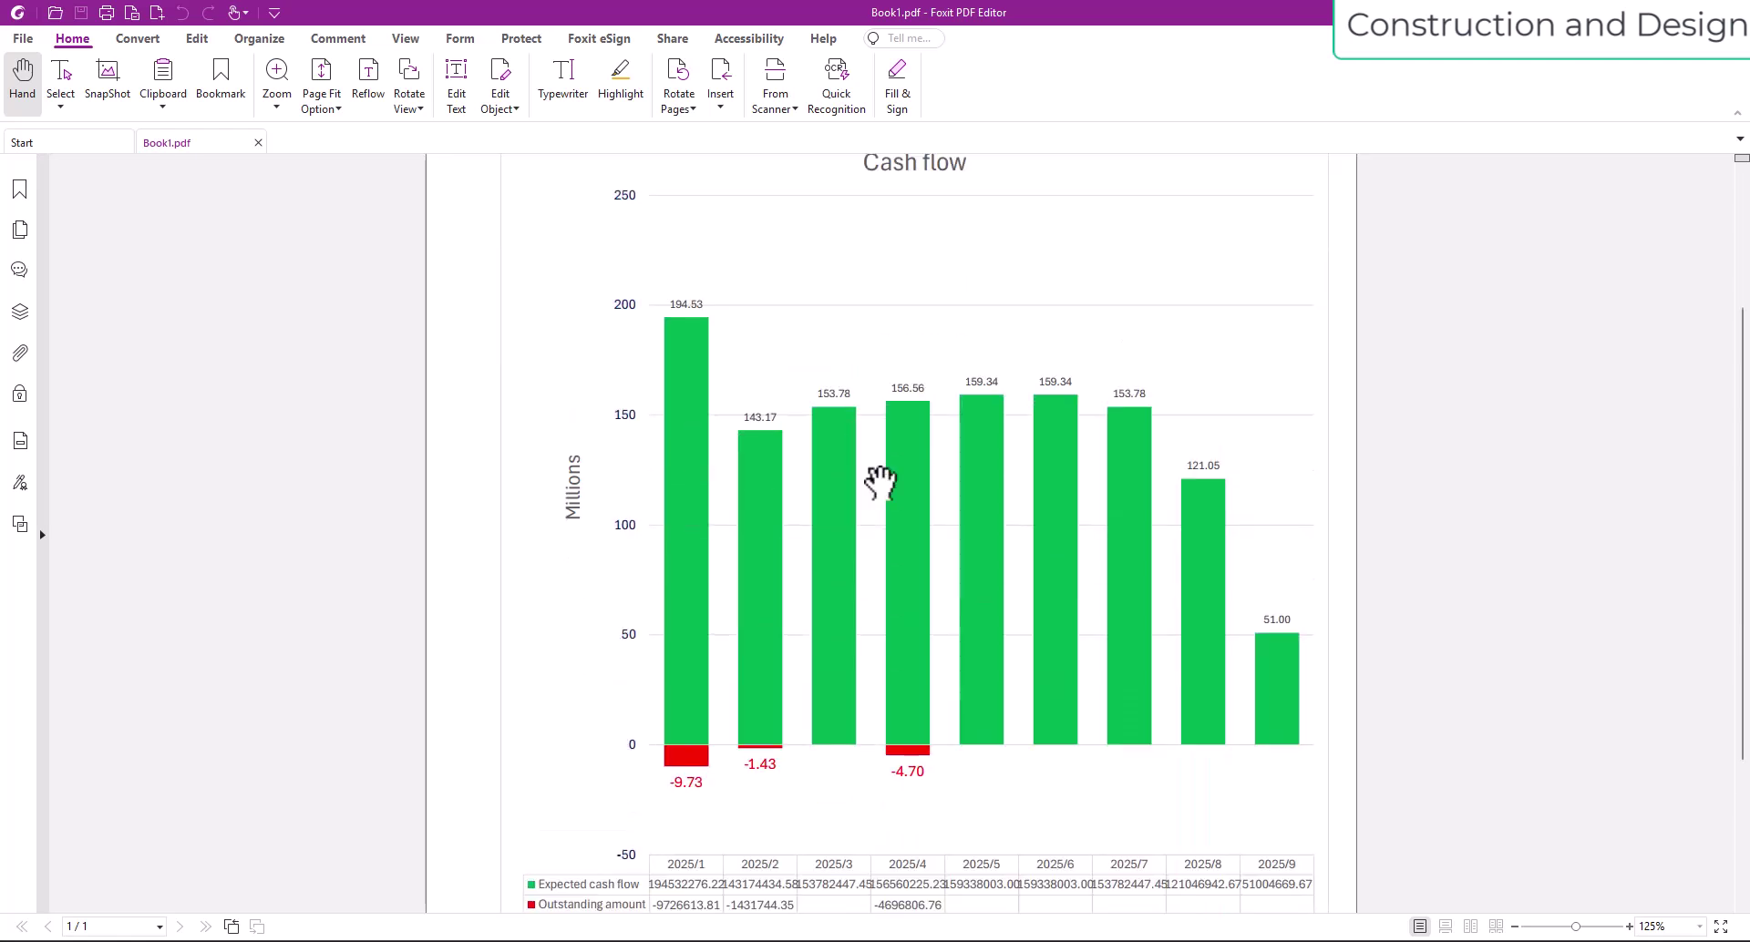